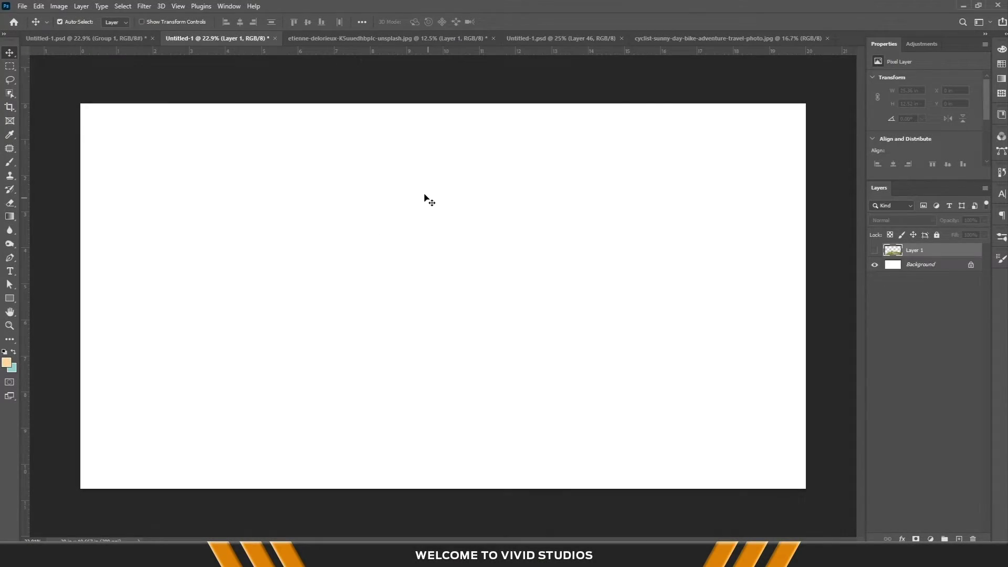
- Bring up the cyclist photo, zoom in, and set the Pen tool to Path mode
left_click(657, 37)
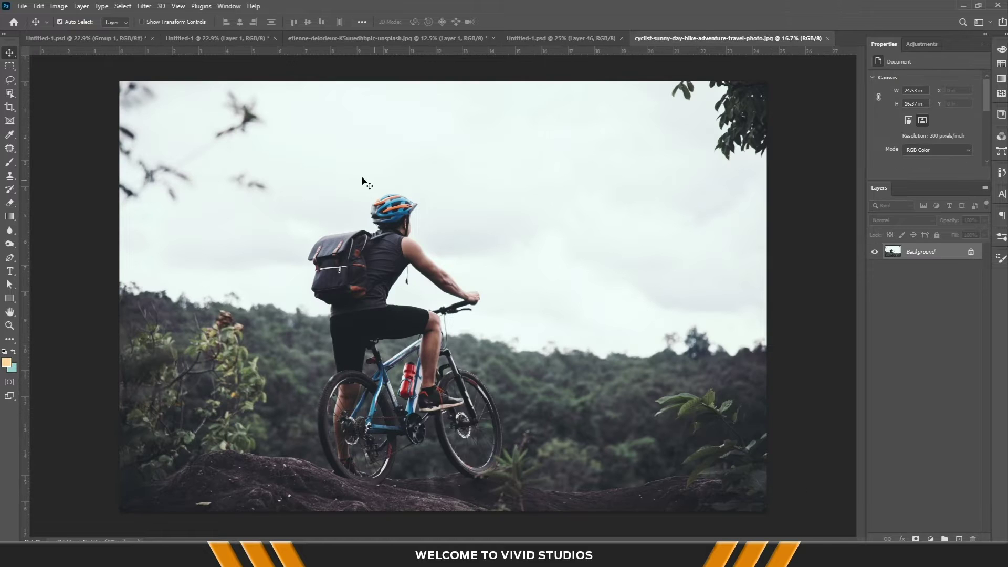
scroll(367, 187, "up", 2)
scroll(368, 187, "up", 2)
scroll(367, 188, "up", 2)
scroll(367, 187, "up", 1)
key("p")
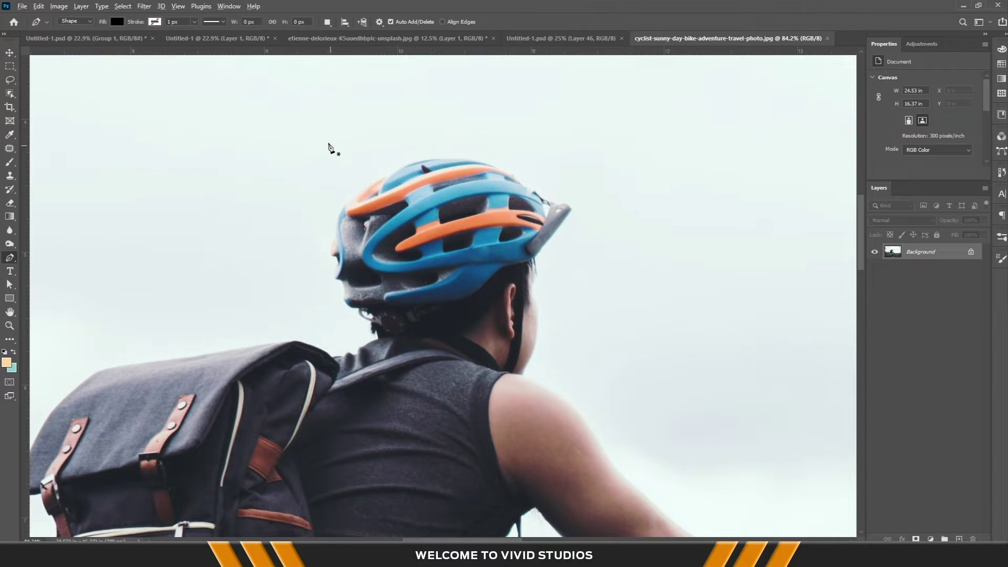
scroll(328, 146, "up", 2)
left_click(74, 35)
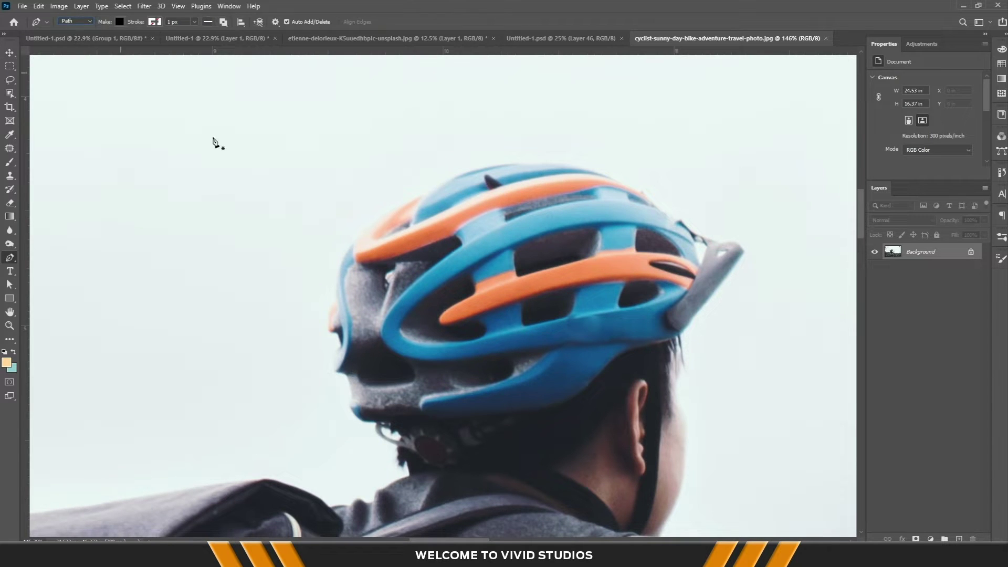
- Trace the pen outline over the cyclist's helmet to its back tip
left_click(331, 292)
left_click_drag(359, 237, 380, 221)
left_click_drag(430, 186, 439, 183)
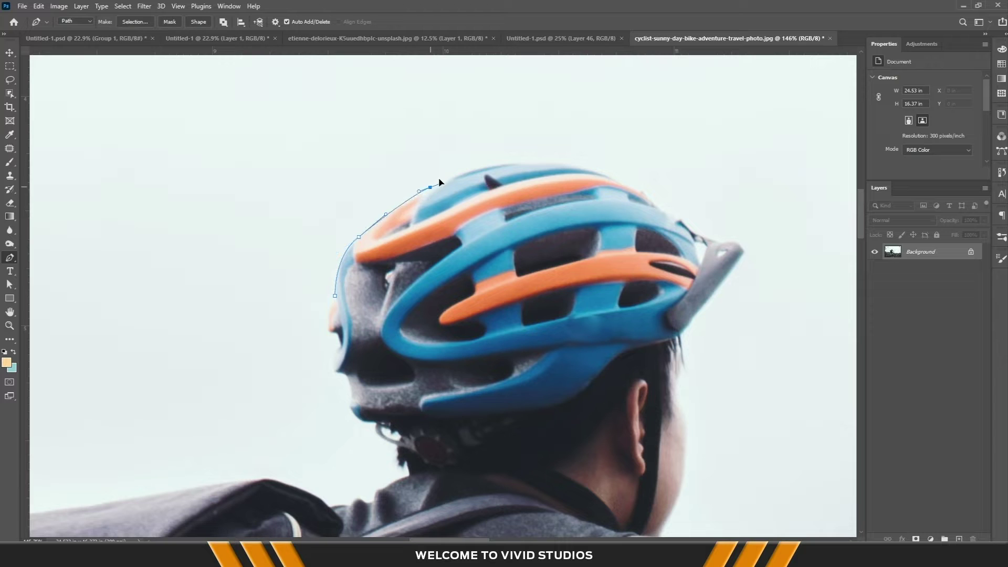
left_click_drag(617, 180, 687, 210)
left_click(664, 202)
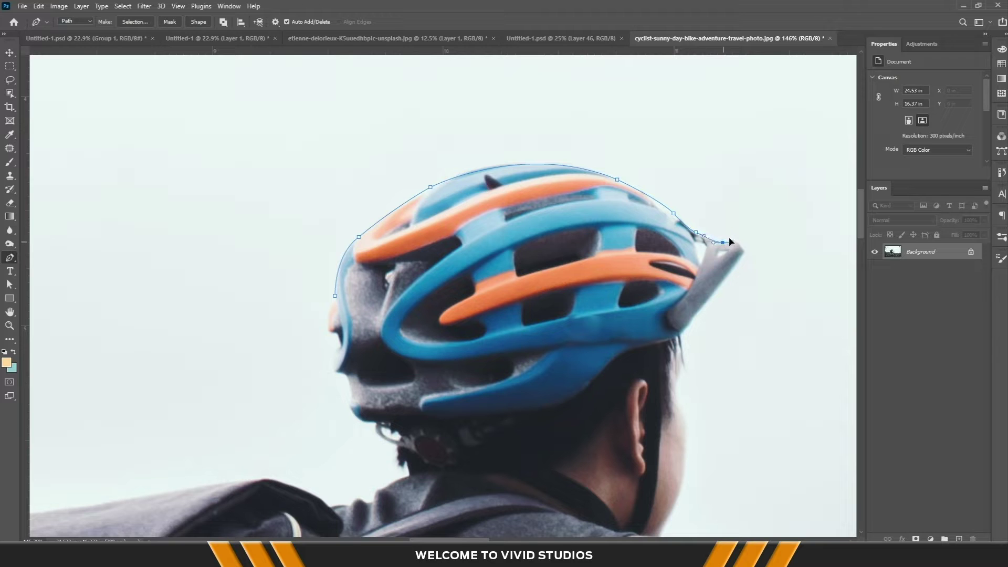
- Continue the outline down the cyclist's neck, shoulder and arm
scroll(741, 268, "up", 1)
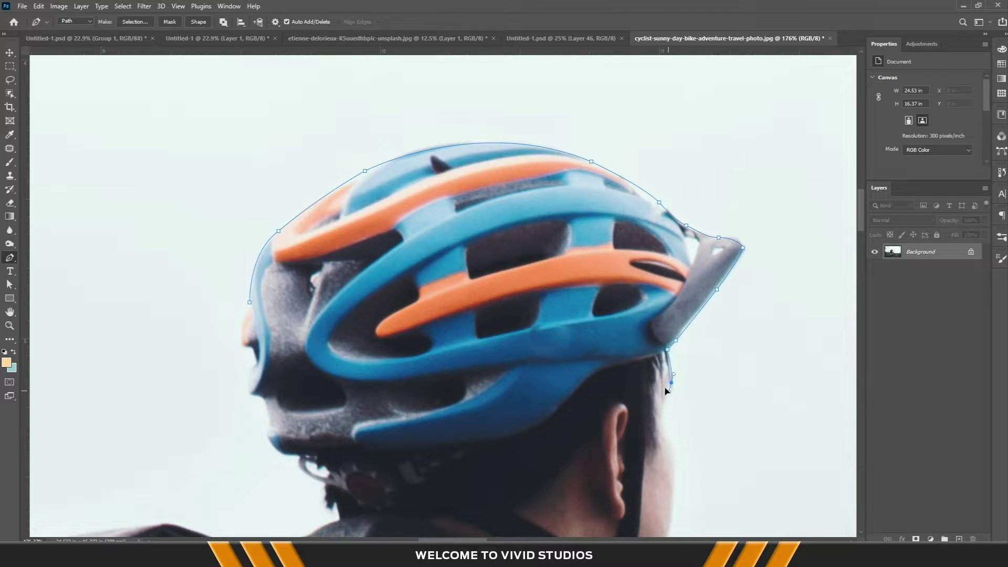
left_click_drag(665, 434, 588, 271)
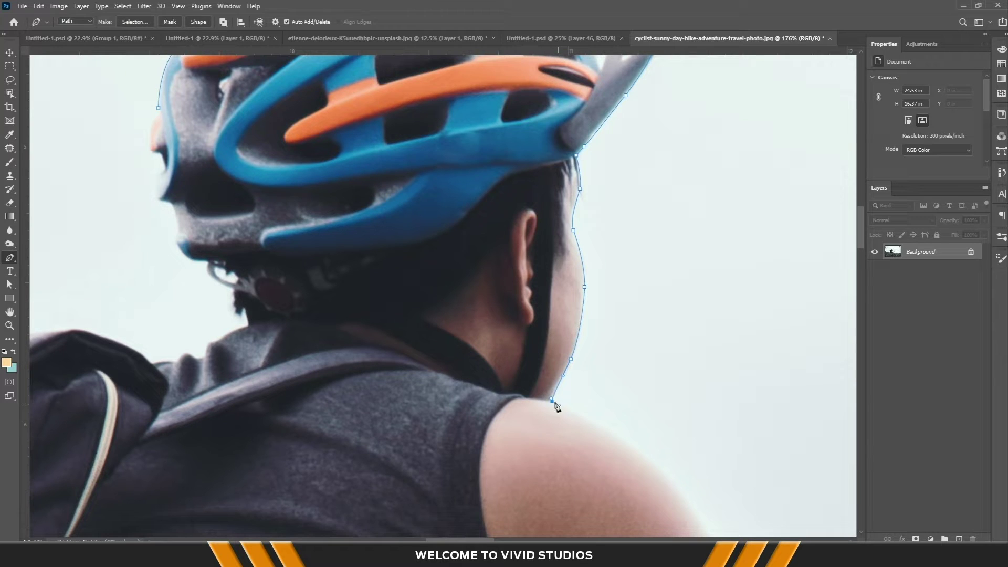
mouse_move(655, 460)
left_mouse_down()
mouse_move(672, 480)
mouse_move(472, 259)
left_mouse_up()
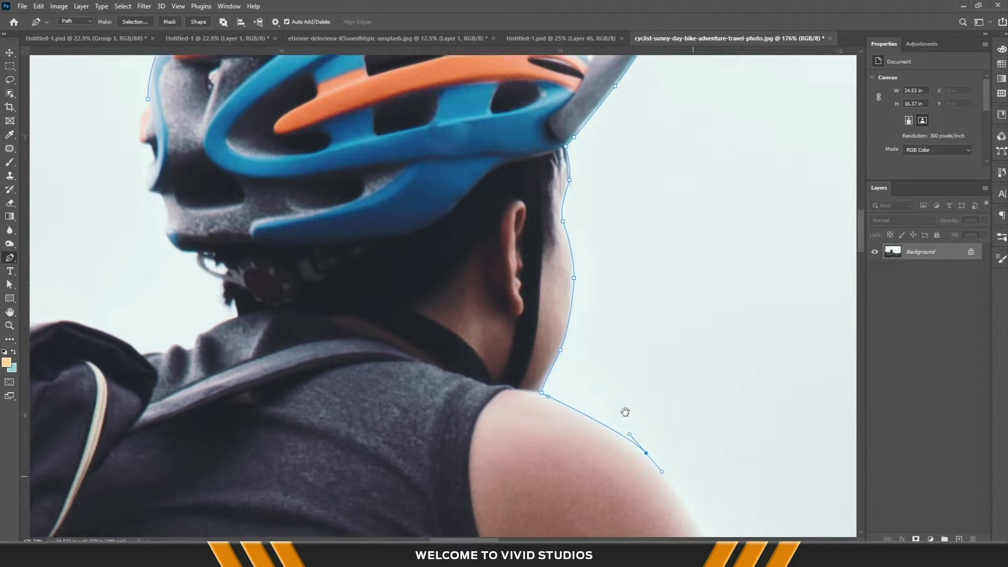
left_click_drag(496, 342, 516, 376)
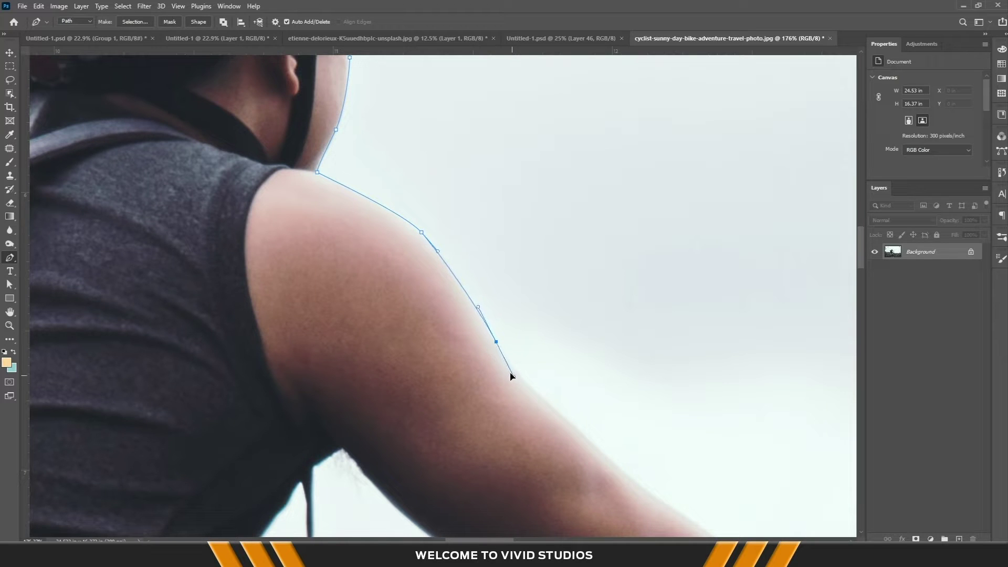
left_click_drag(611, 460, 632, 476)
scroll(630, 477, "down", 2)
scroll(630, 477, "up", 1)
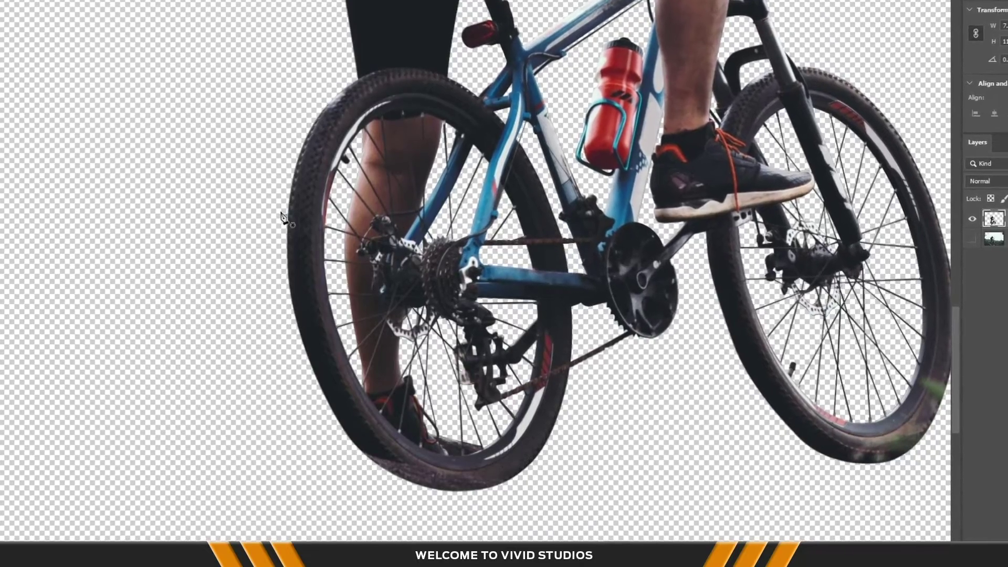
- Outline a strip of the rear tyre, select it and copy it to a new layer
left_click_drag(283, 217, 314, 211)
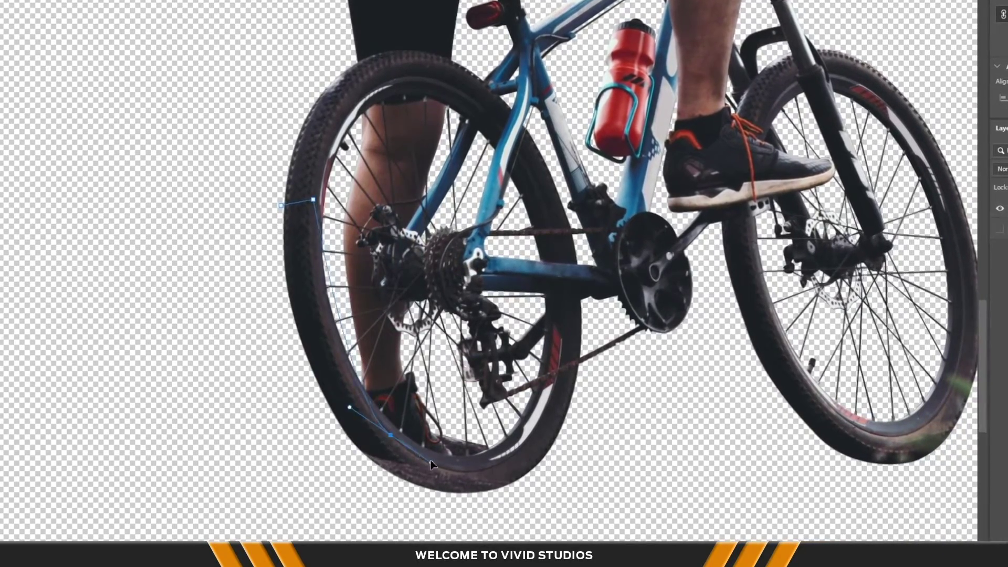
left_click_drag(390, 435, 451, 487)
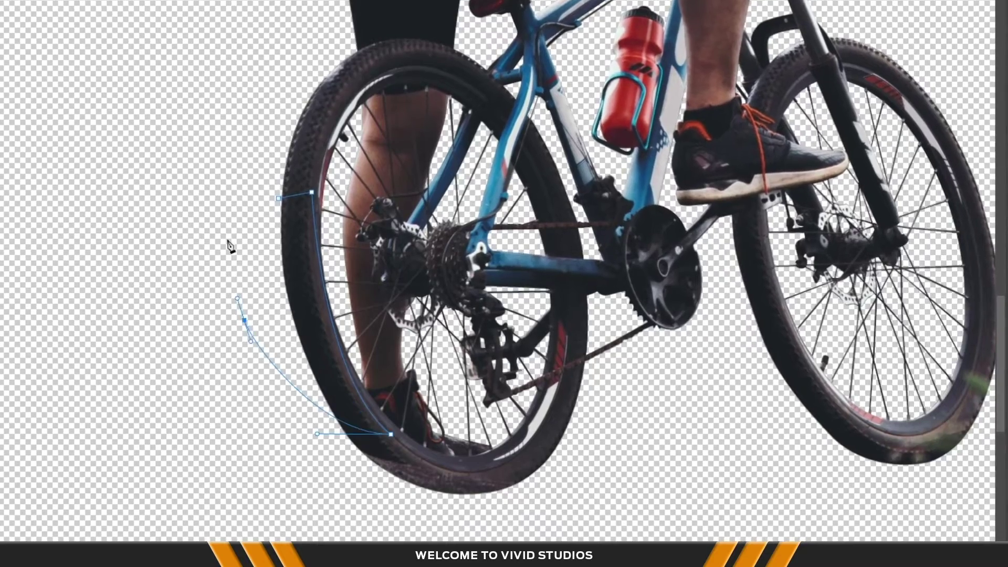
left_click_drag(231, 243, 241, 226)
left_click(311, 191)
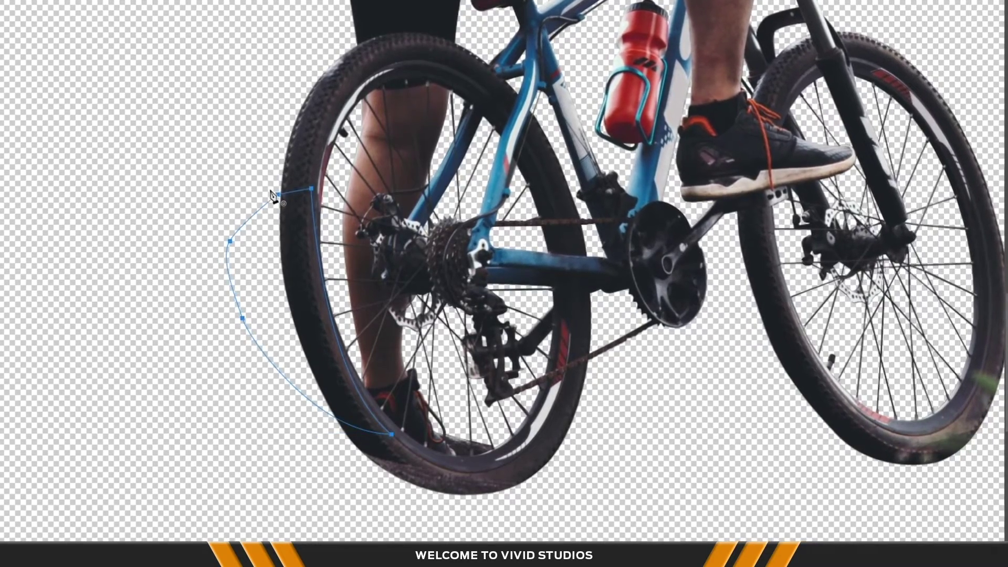
key("ctrl+Return")
key("ctrl+d")
- Move the copied tyre strip below the wheel and rotate it into place
key("ctrl+t")
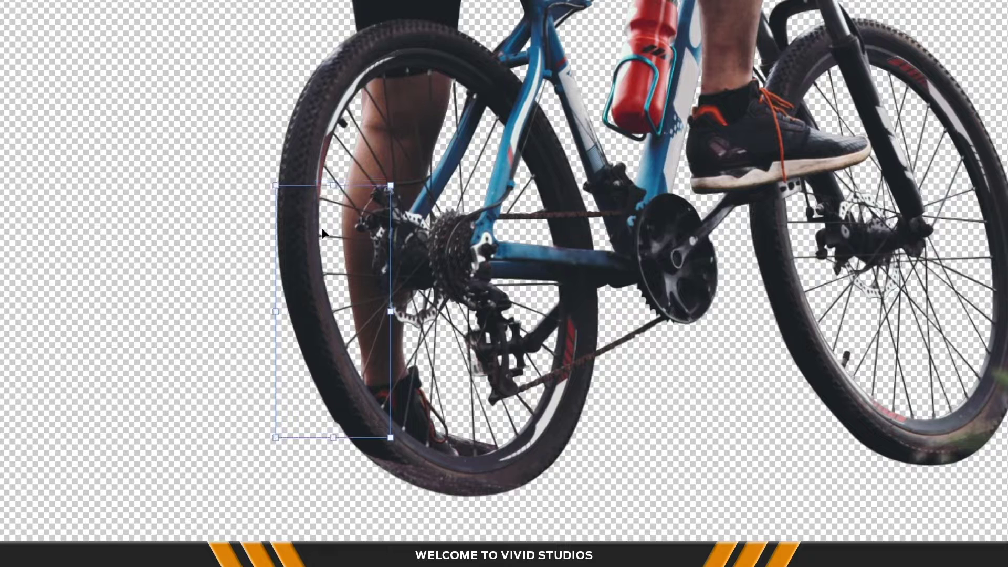
left_click_drag(319, 223, 379, 283)
left_click_drag(471, 253, 364, 422)
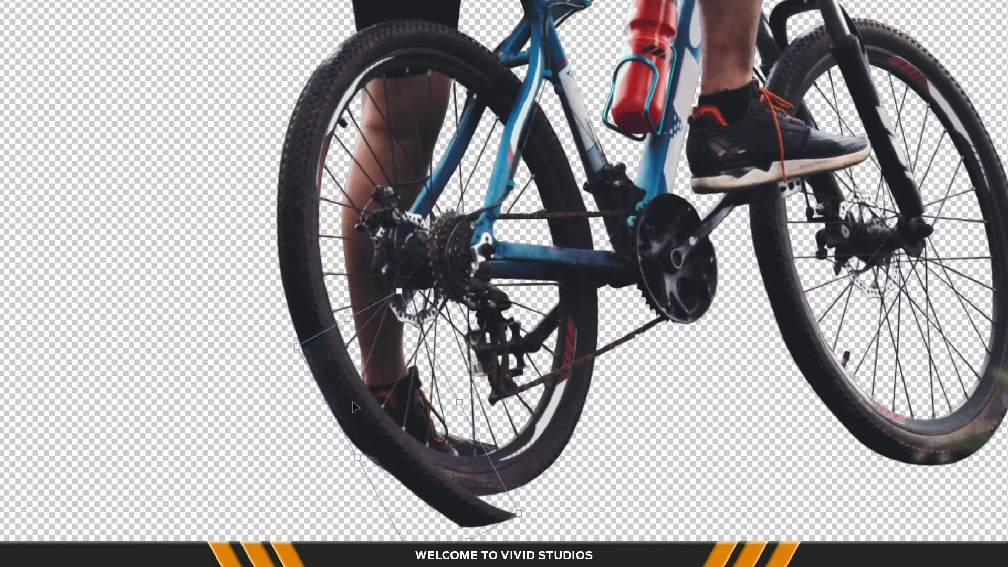
key("Return")
key("p")
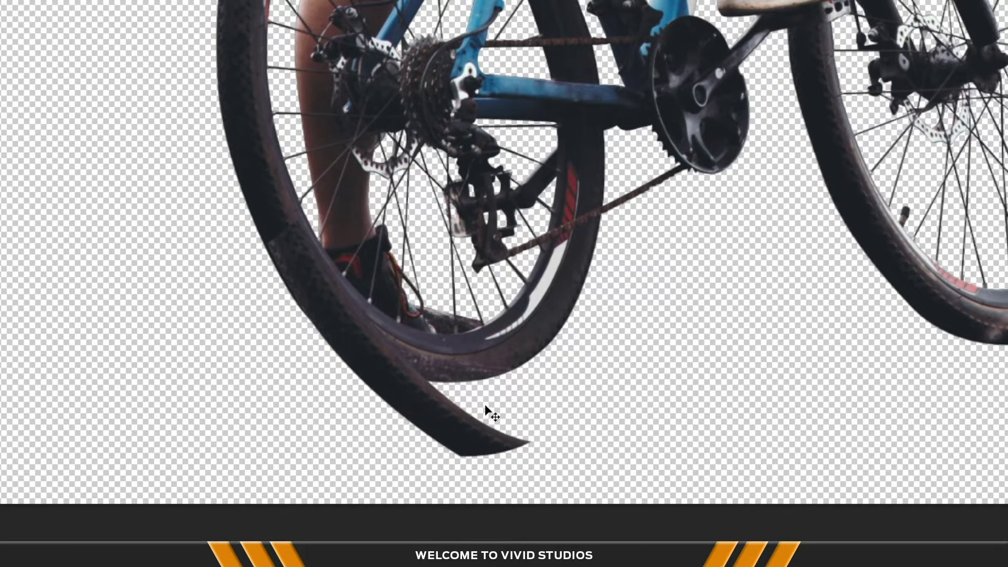
key("ctrl+t")
left_click_drag(567, 309, 551, 252)
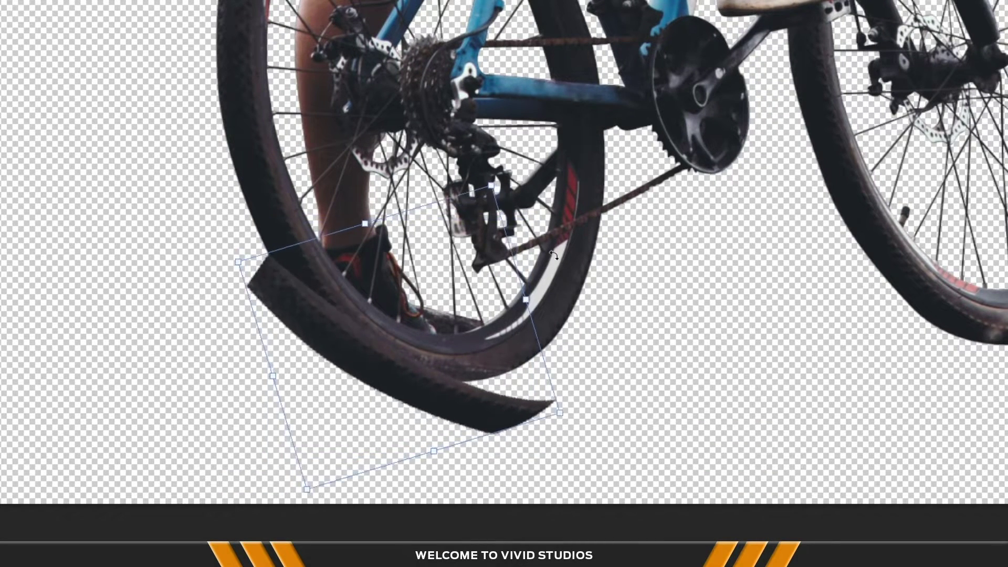
key("Return")
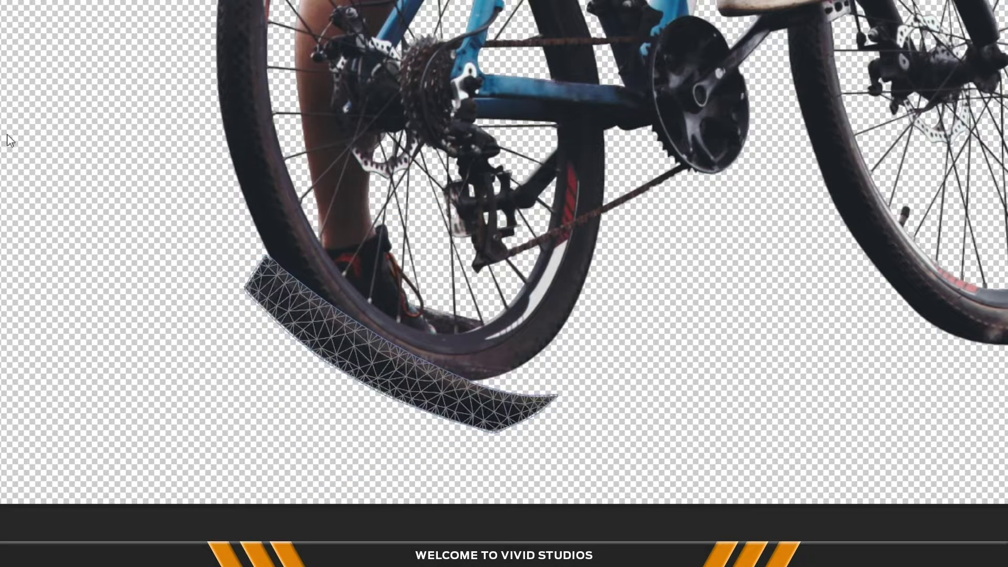
- Pin the tyre strip with Puppet Warp and bend both ends up along the rear wheel
left_click(389, 370)
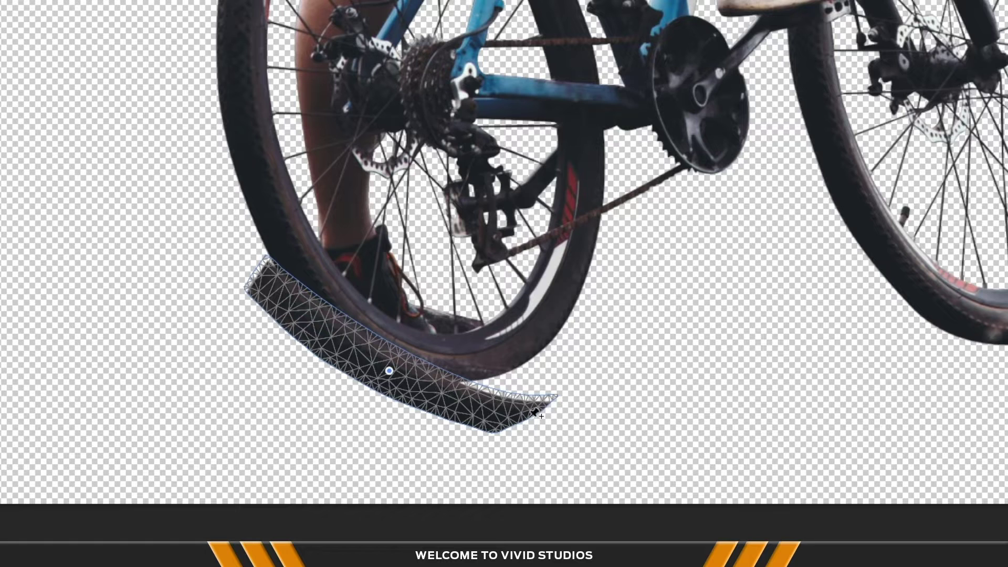
left_click_drag(525, 412, 527, 373)
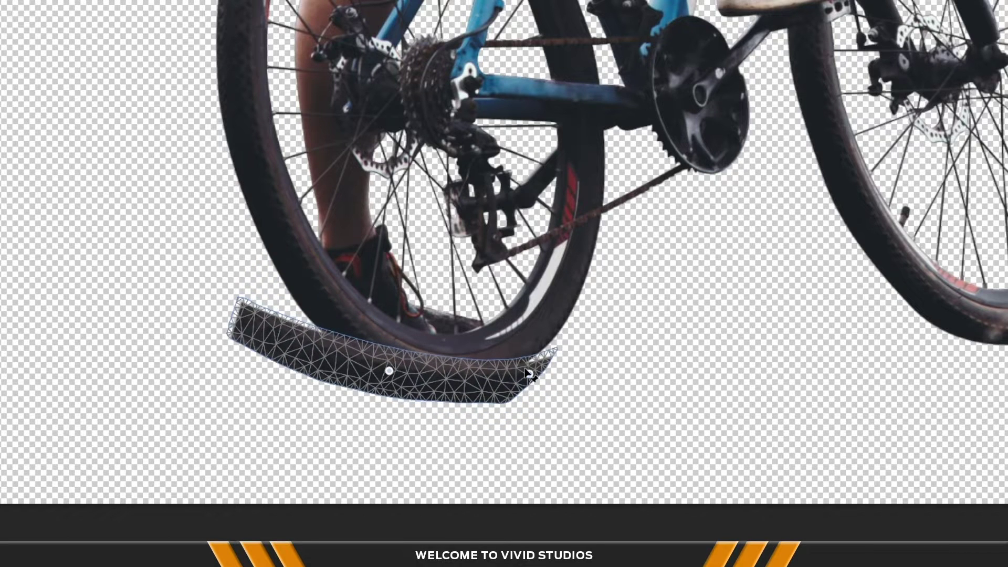
left_click_drag(255, 328, 305, 288)
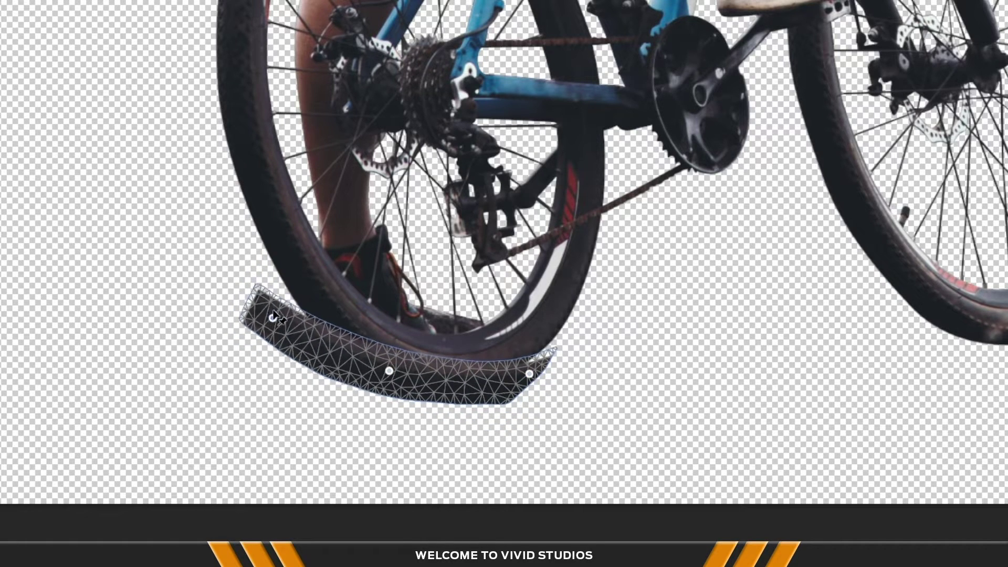
left_click_drag(389, 371, 403, 359)
left_click_drag(529, 374, 524, 331)
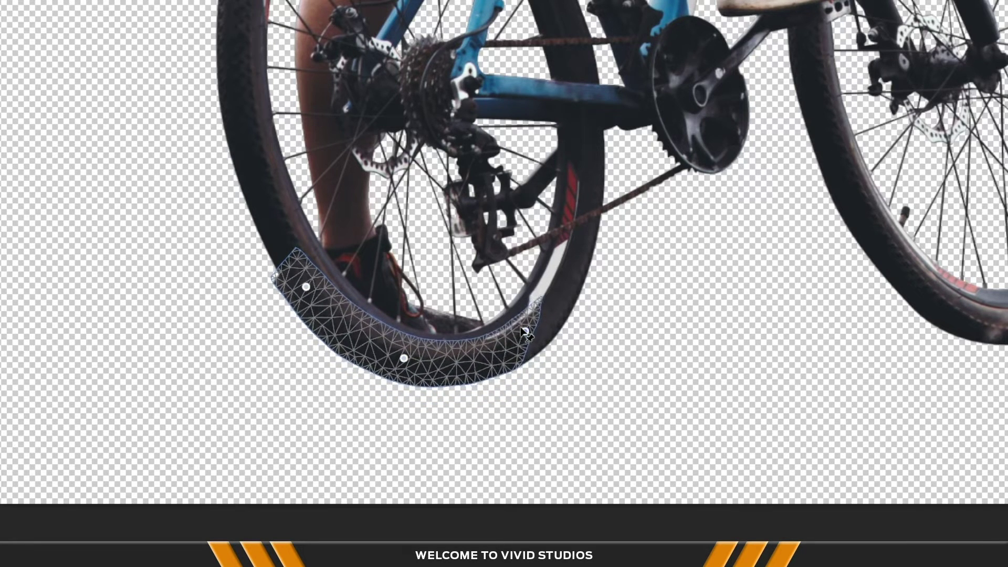
left_click_drag(525, 331, 525, 333)
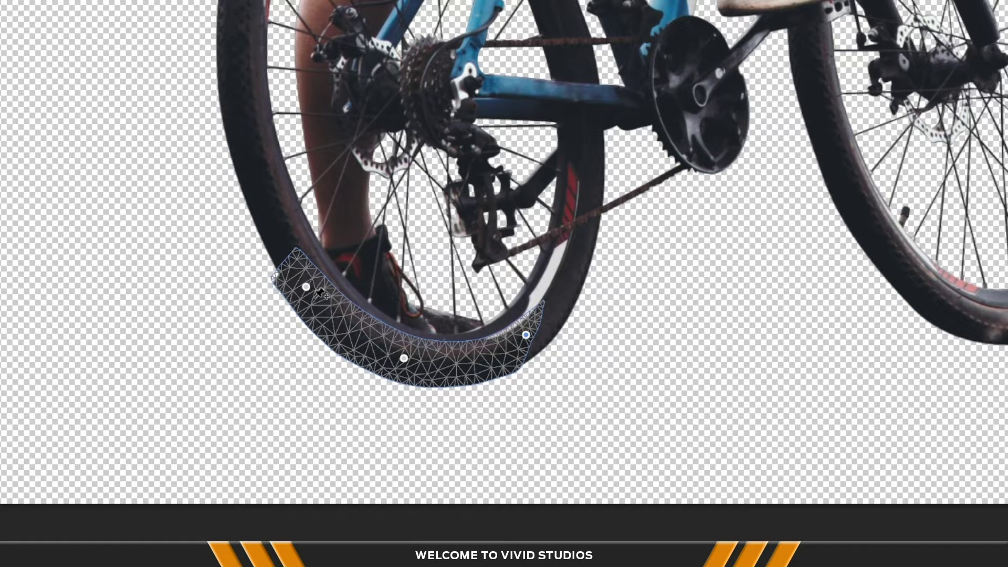
left_click_drag(305, 288, 311, 282)
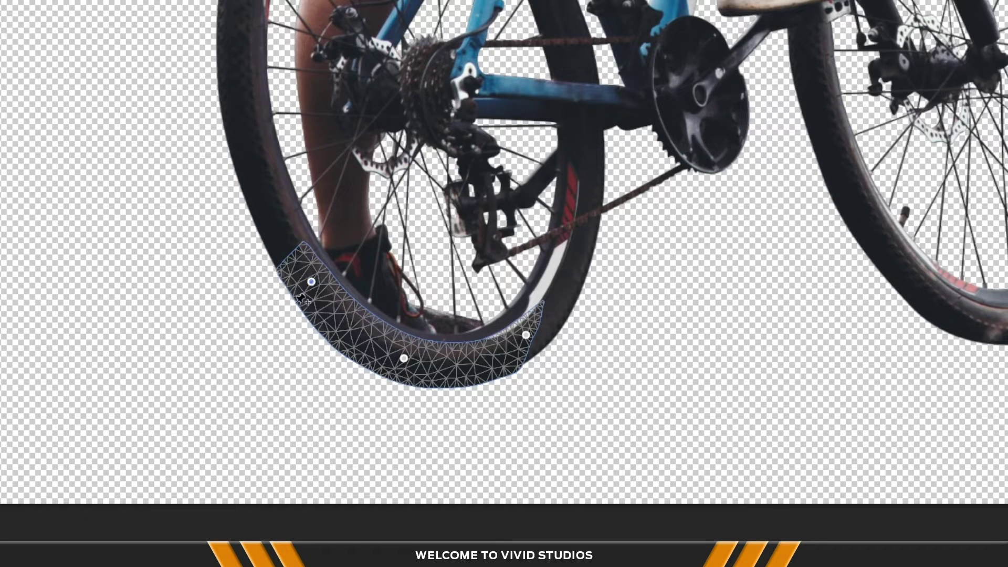
left_click_drag(525, 336, 528, 329)
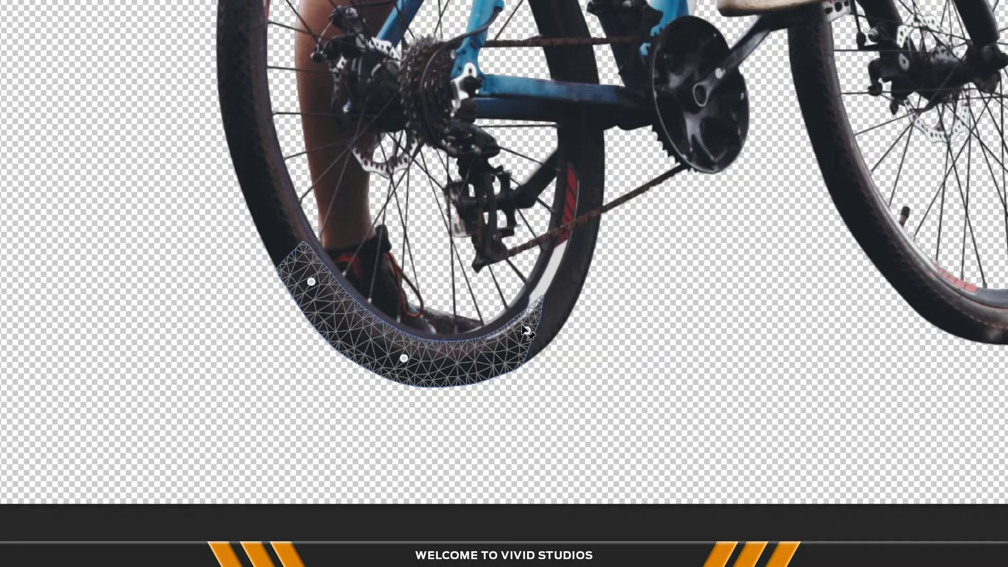
left_click(527, 330)
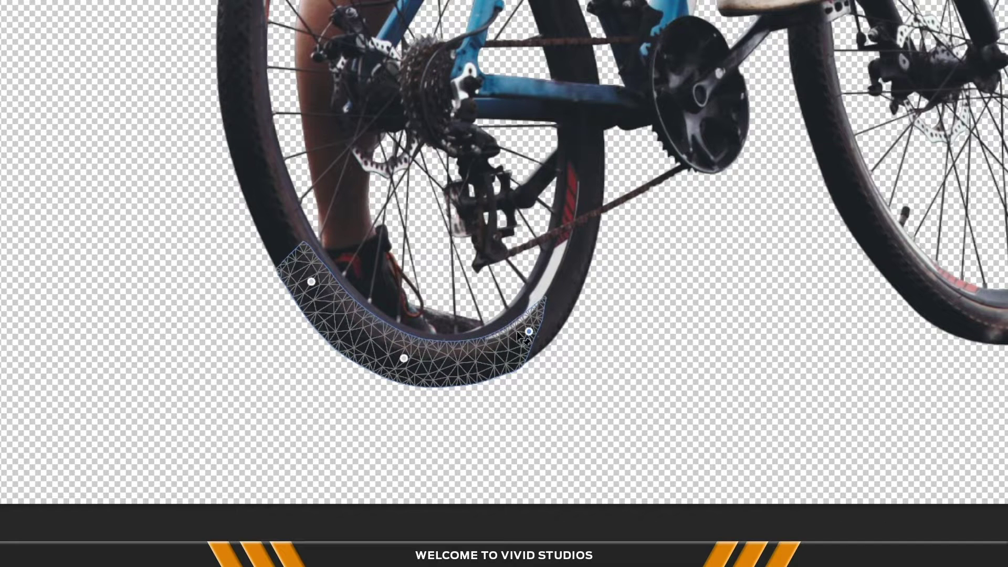
left_click(402, 359)
left_click(311, 282)
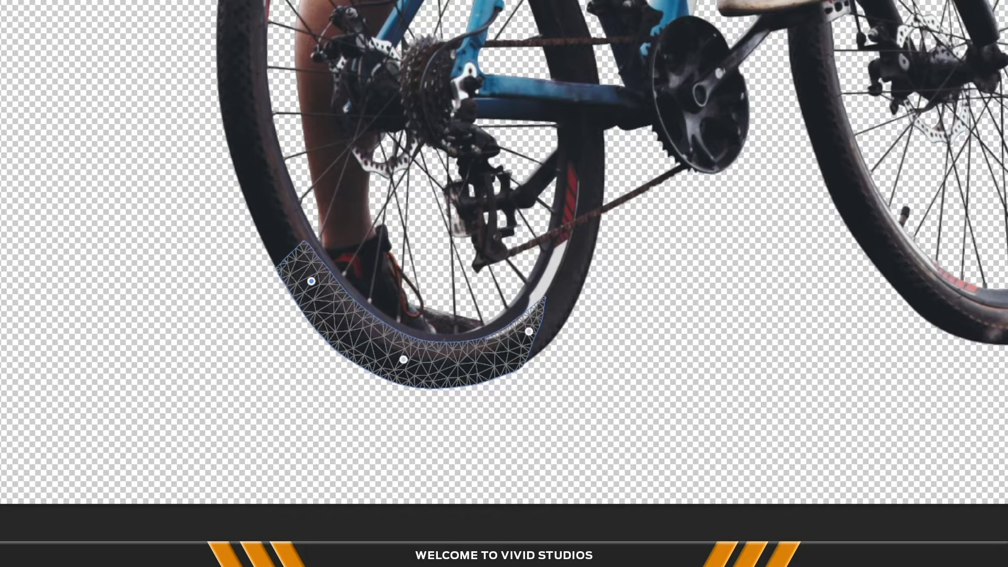
key("F2")
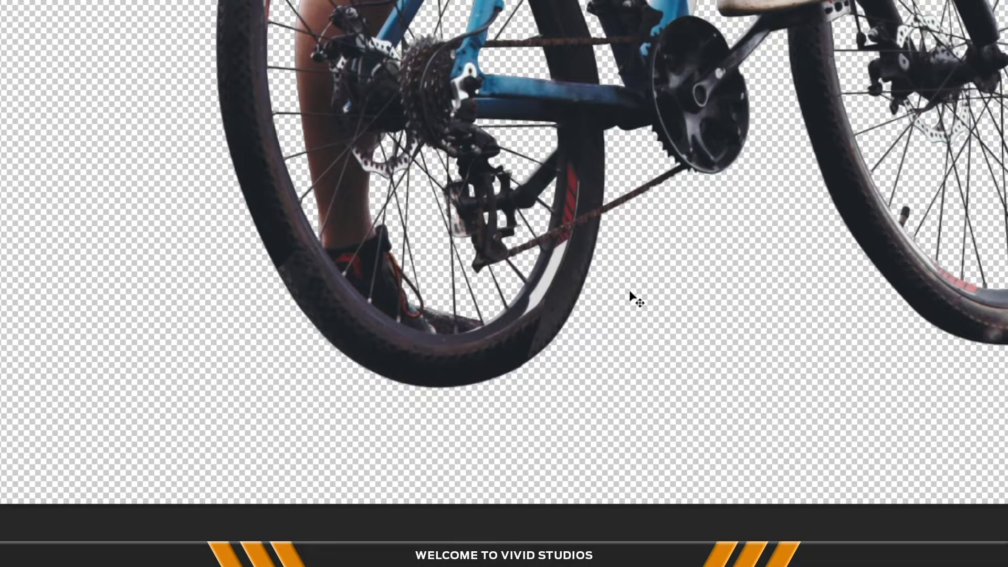
- Move the tyre patch onto the front wheel's bottom, rotated about 10° to match
key("ctrl+b")
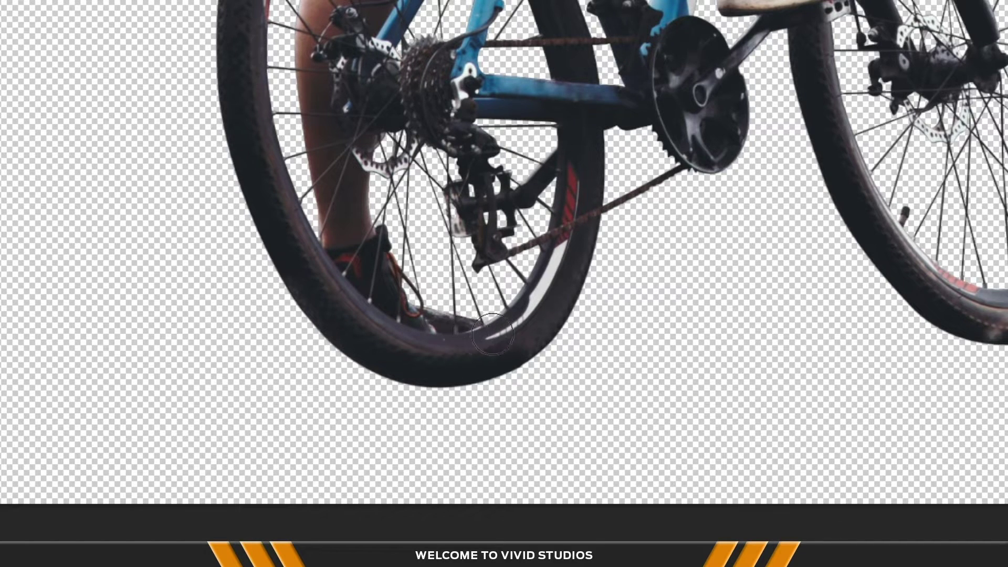
scroll(492, 340, "down", 1)
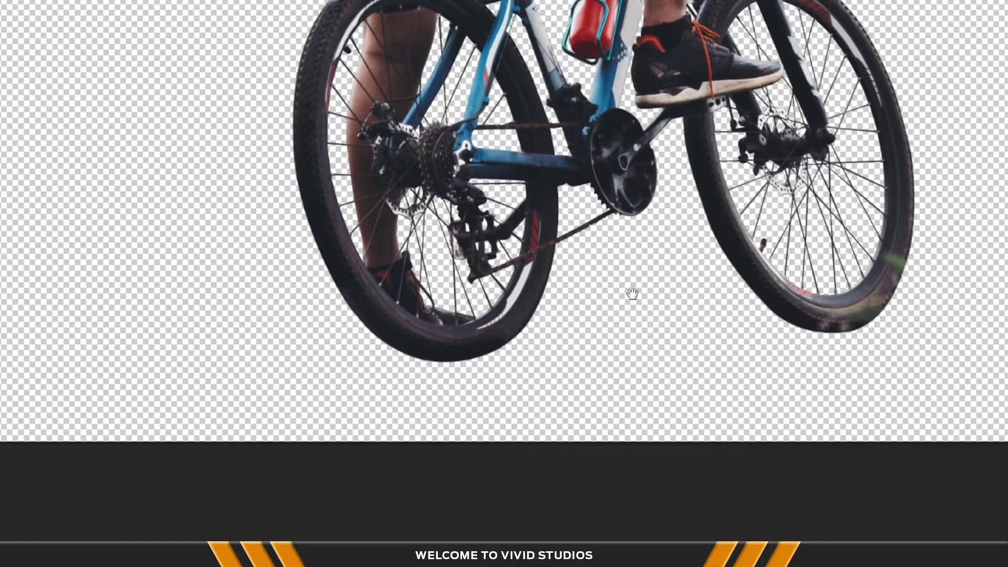
left_click_drag(639, 292, 454, 328)
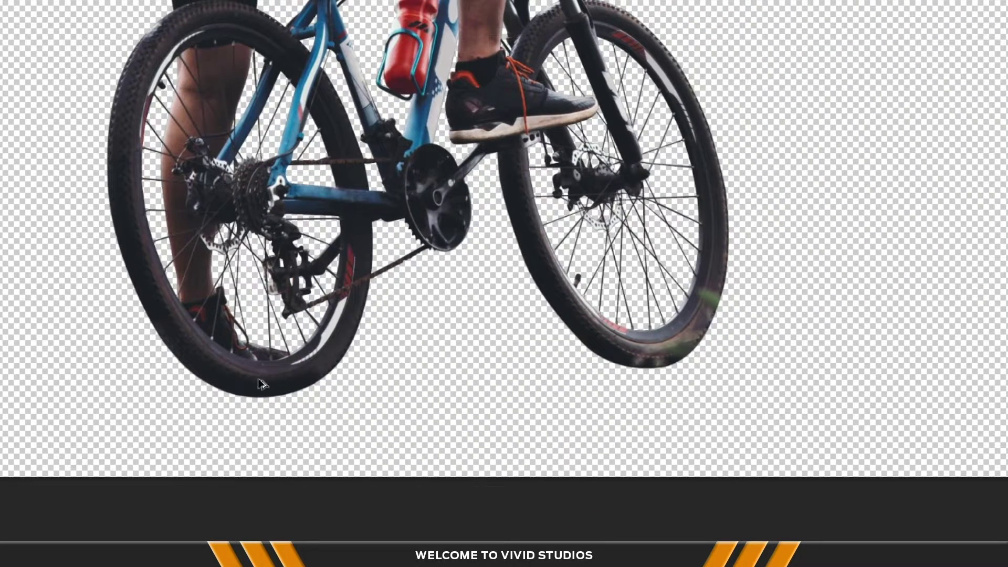
left_click_drag(682, 351, 733, 357)
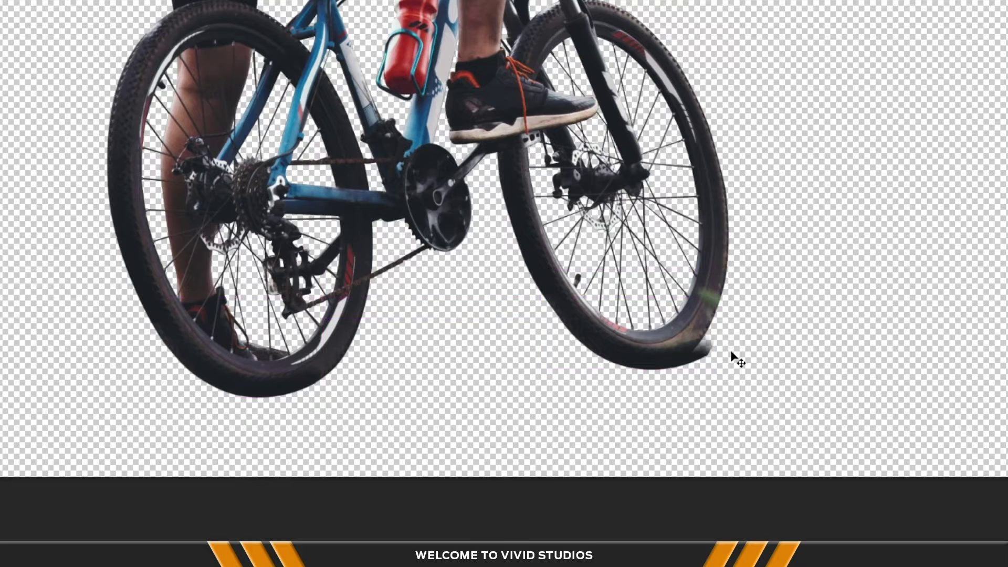
scroll(700, 353, "up", 1)
key("ctrl+t")
left_click_drag(742, 341, 740, 318)
key("Return")
mouse_move(678, 336)
left_mouse_down()
mouse_move(673, 356)
mouse_move(670, 348)
left_mouse_up()
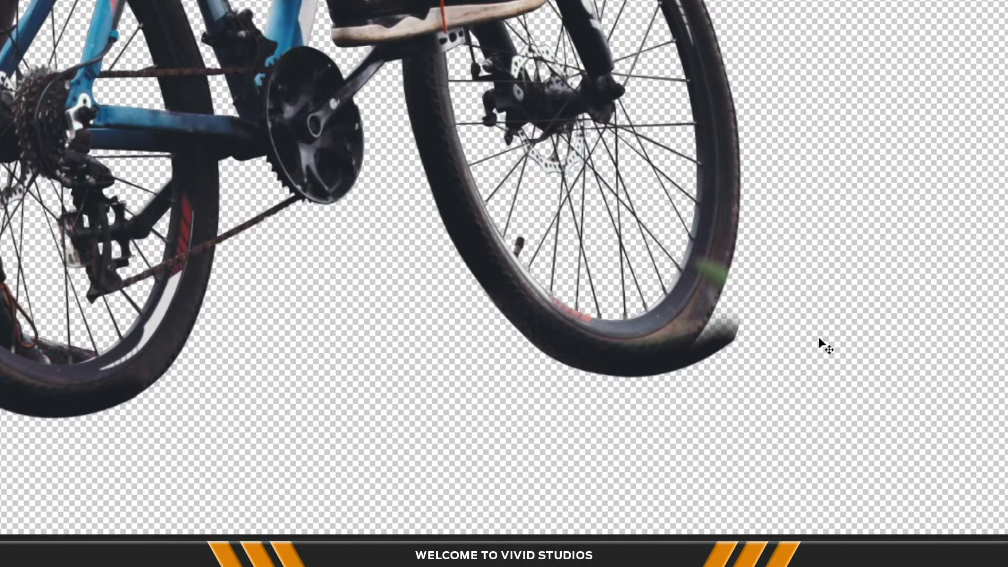
- Puppet-warp the tyre patch with pins so it bends along the front wheel
left_click(629, 358)
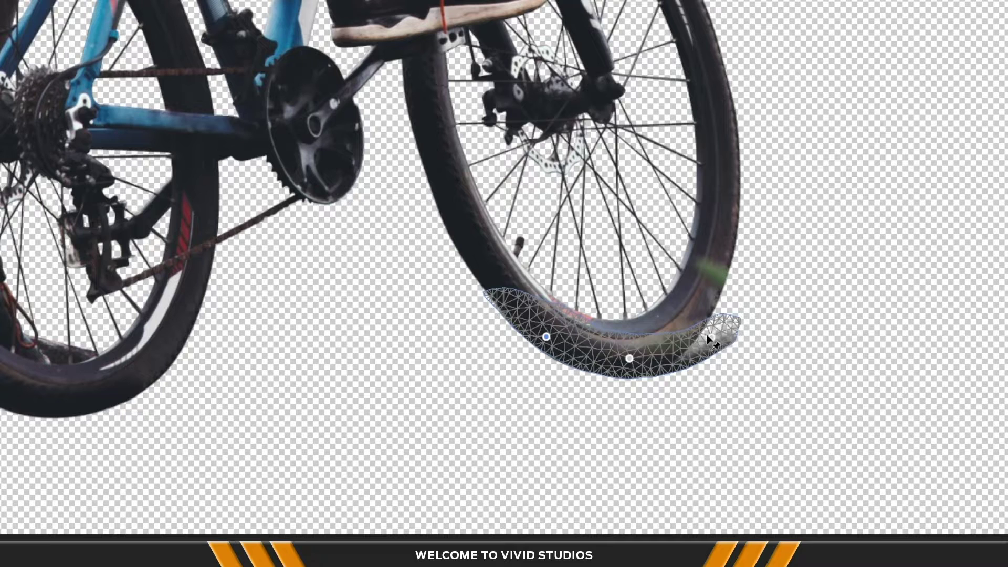
left_click_drag(709, 340, 692, 315)
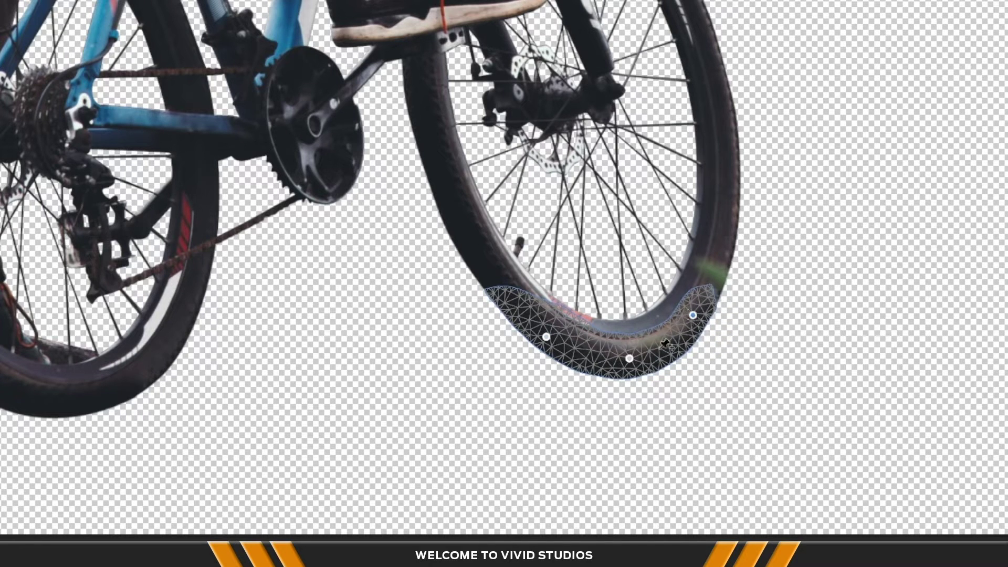
left_click_drag(543, 336, 548, 338)
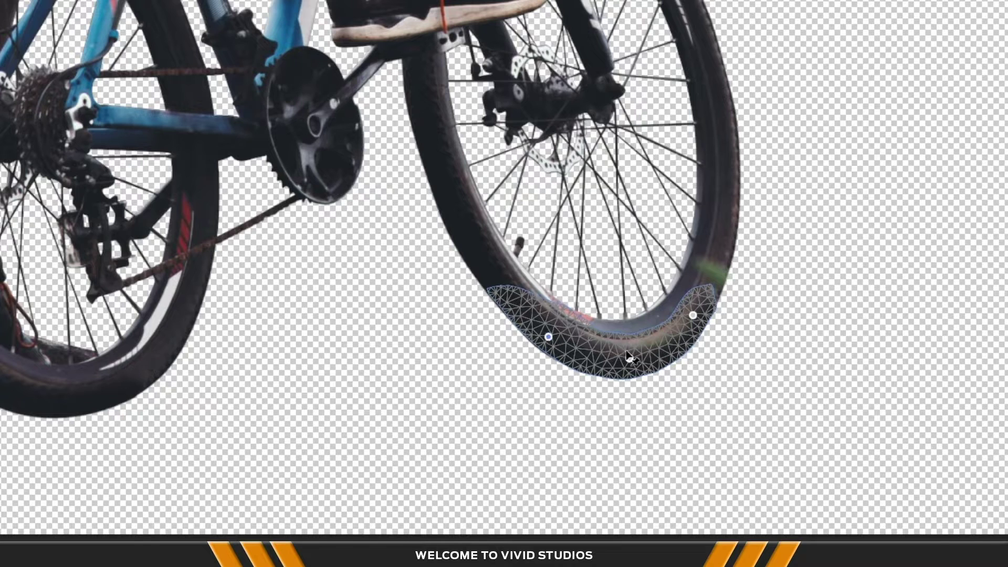
left_click_drag(629, 358, 638, 355)
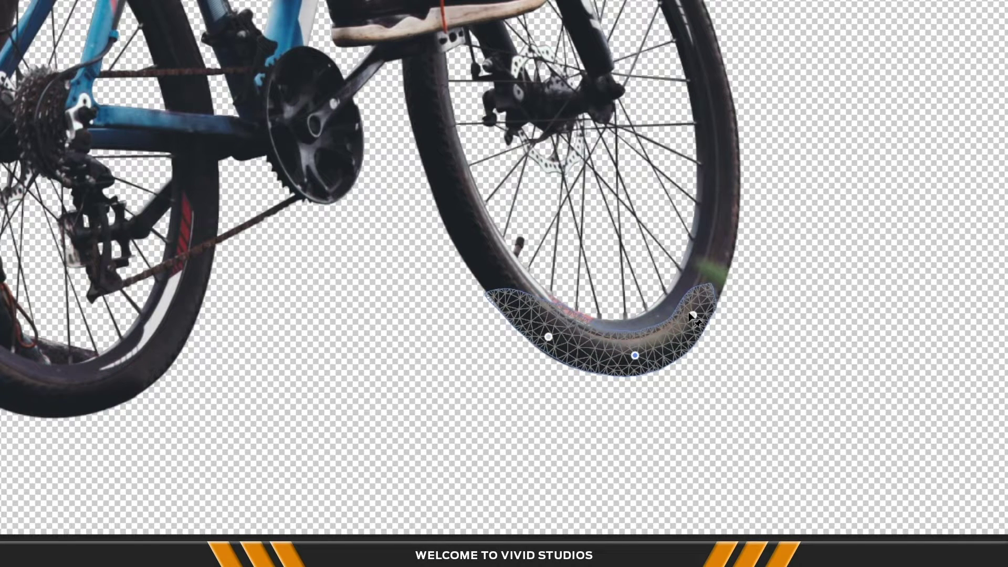
left_click(697, 306)
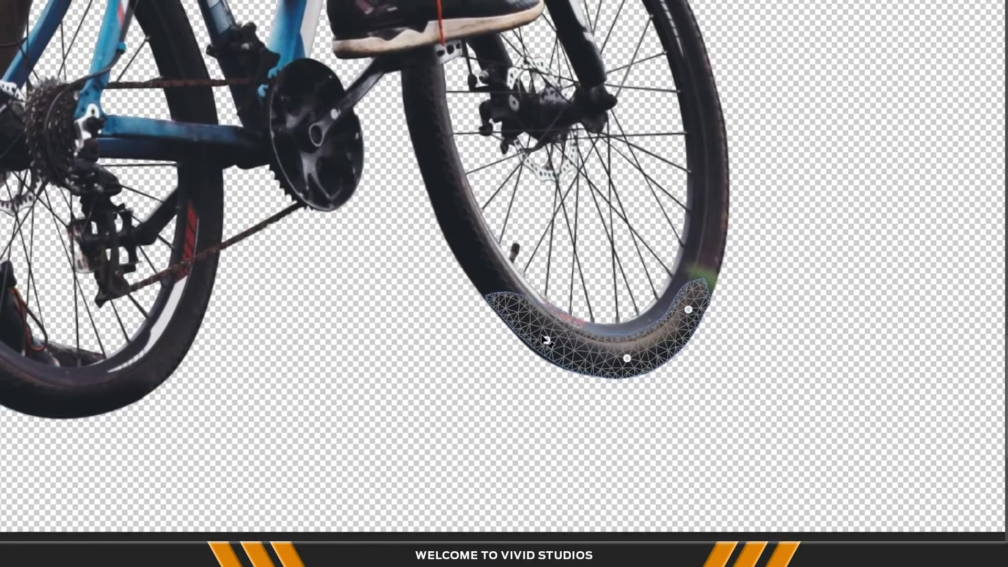
left_click(546, 341)
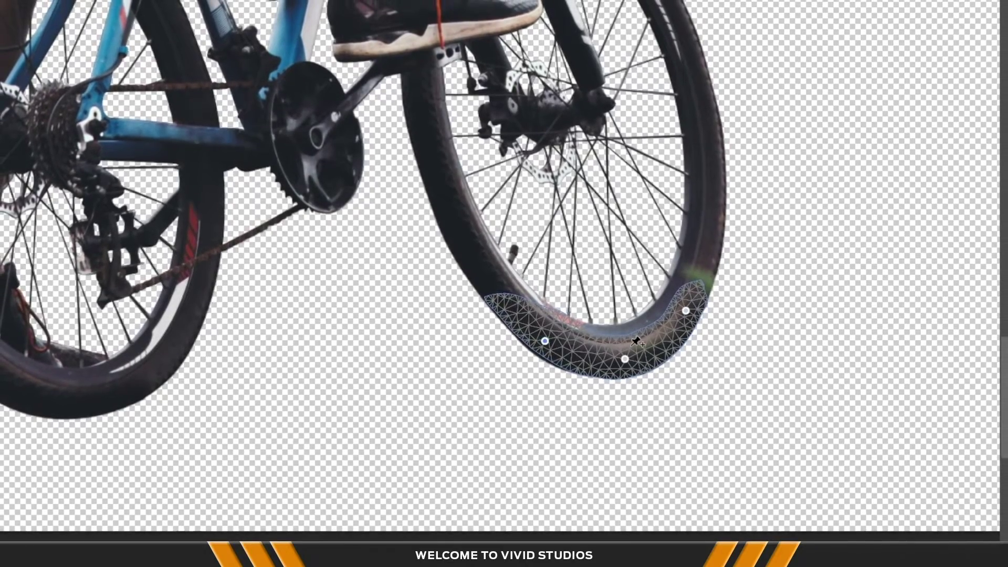
key("Return")
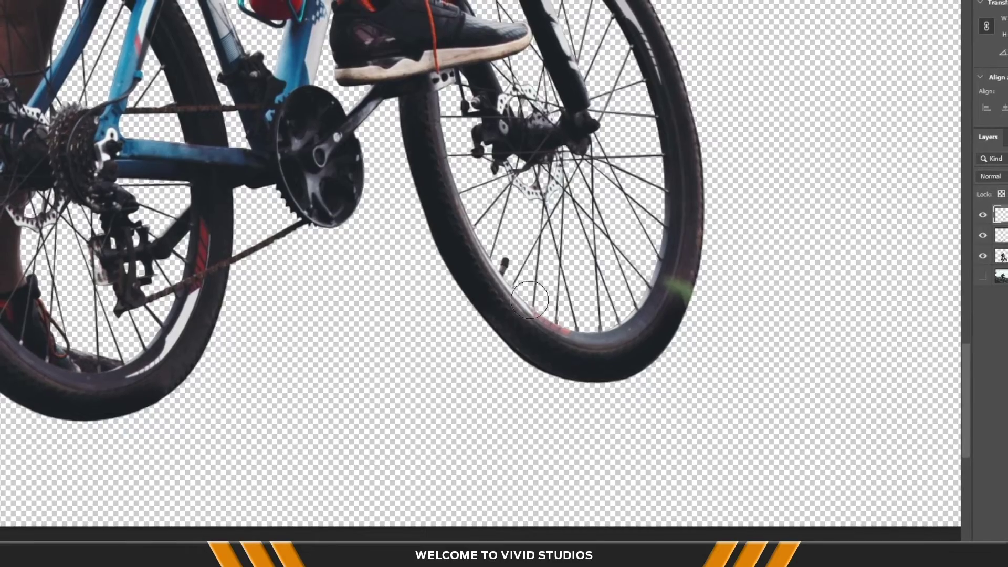
- Zoom out to the full cyclist and select all the cyclist's layers
key("j")
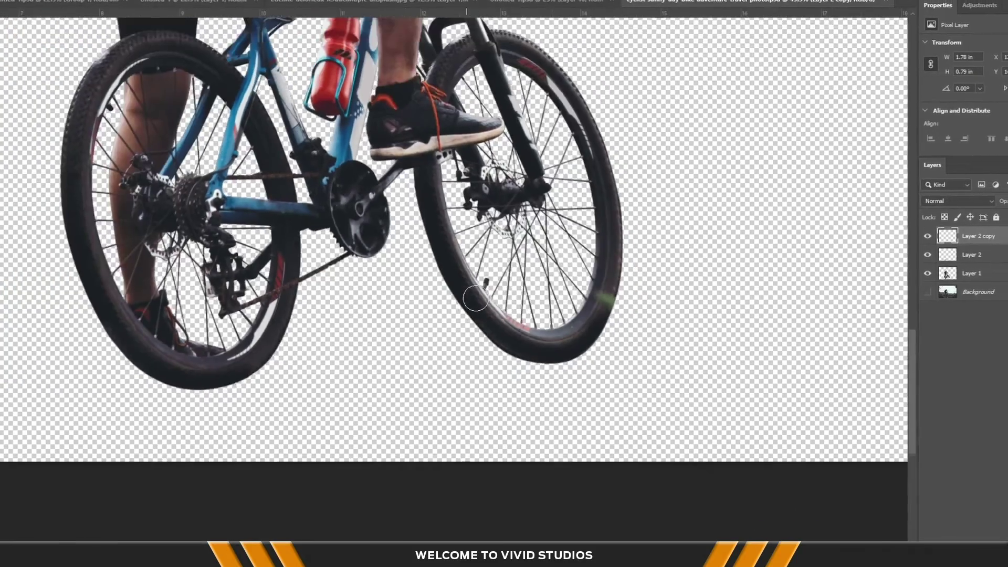
scroll(475, 298, "down", 3)
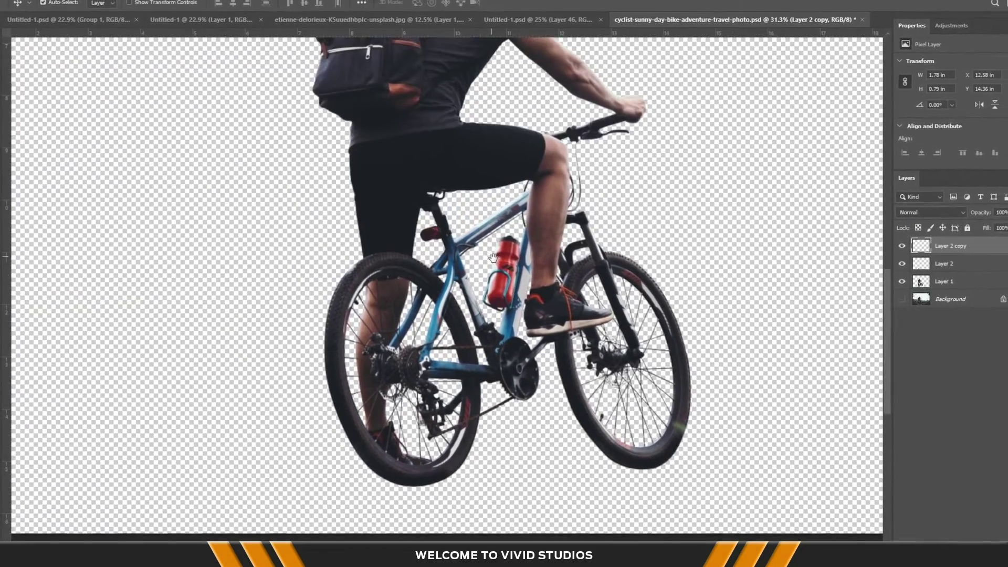
scroll(488, 285, "down", 2)
scroll(489, 286, "down", 1)
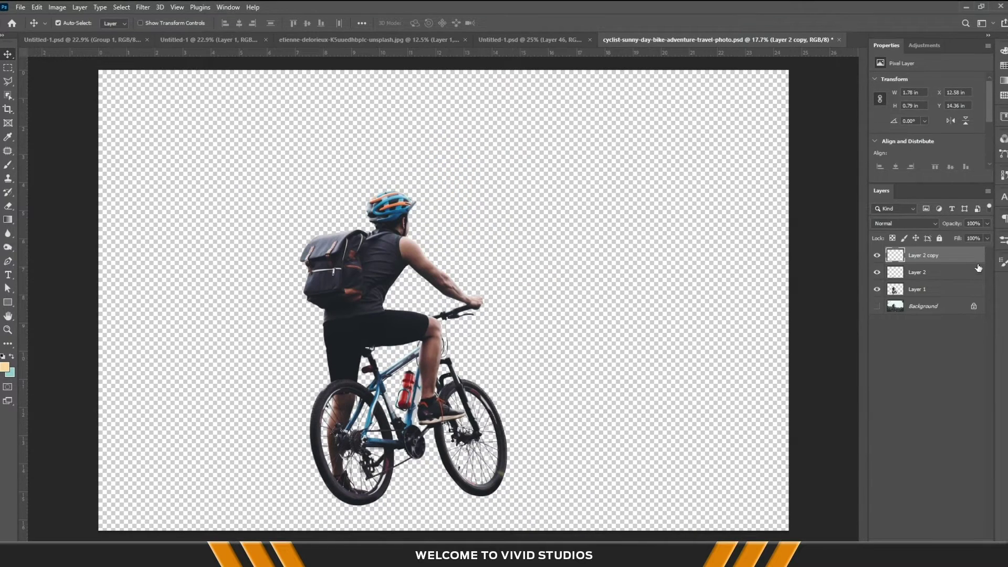
left_click(939, 277, "shift")
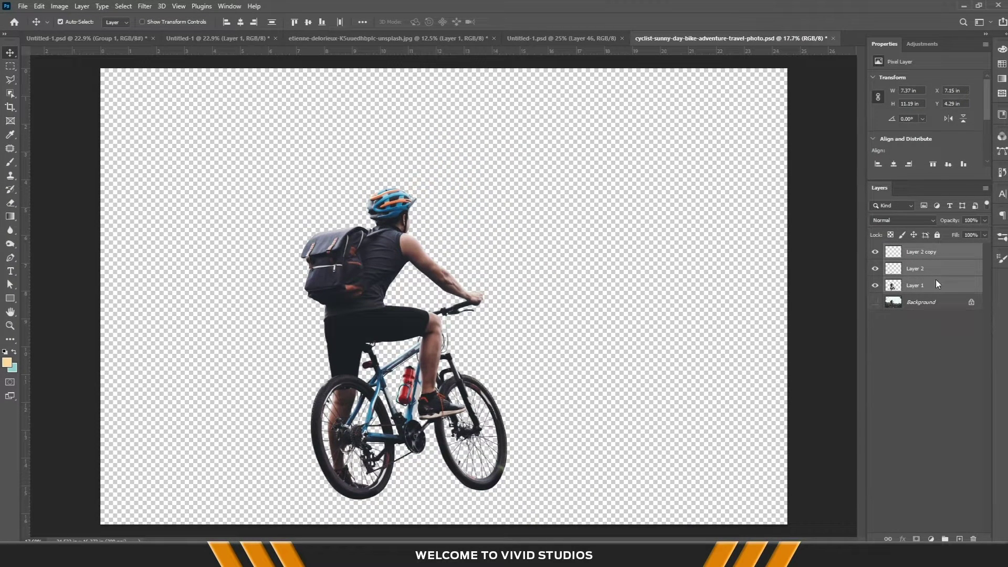
- Convert the cyclist layers into one smart object and drag it onto Untitled-1
key("ctrl+e")
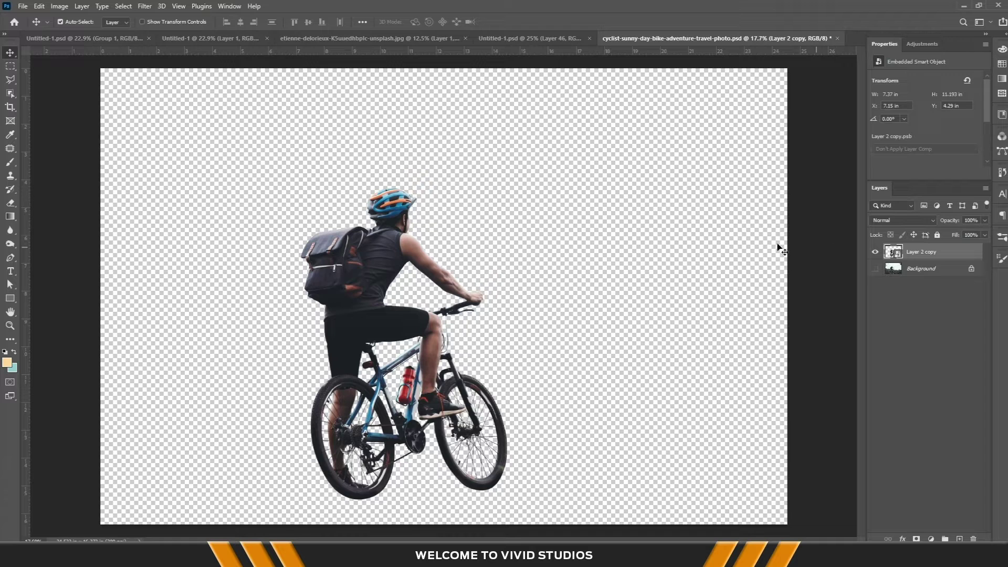
mouse_move(342, 289)
left_mouse_down()
mouse_move(240, 104)
mouse_move(428, 267)
left_mouse_up()
key("ctrl")
- Shrink the cyclist to about 60%, flip it horizontally, then bring up the jungle-path photo
key("ctrl+t")
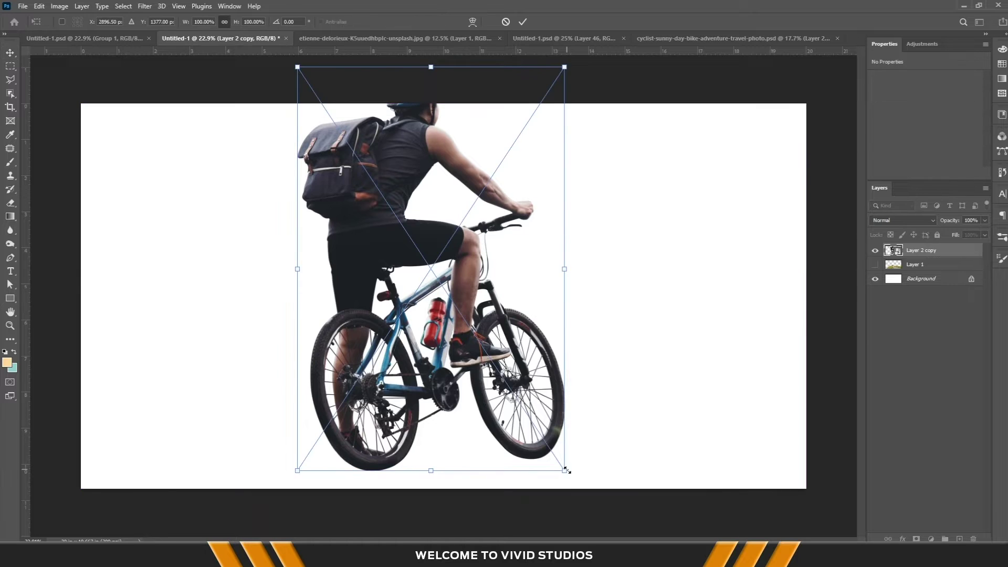
left_click_drag(565, 470, 443, 318)
mouse_move(409, 273)
left_mouse_down()
mouse_move(467, 351)
mouse_move(598, 447)
mouse_move(565, 394)
left_mouse_up()
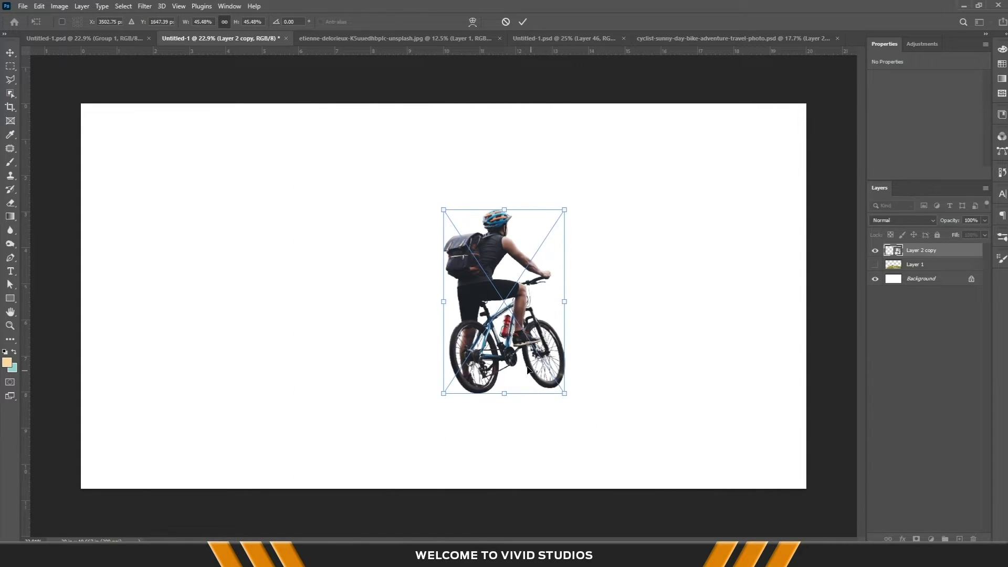
left_click_drag(543, 357, 522, 387)
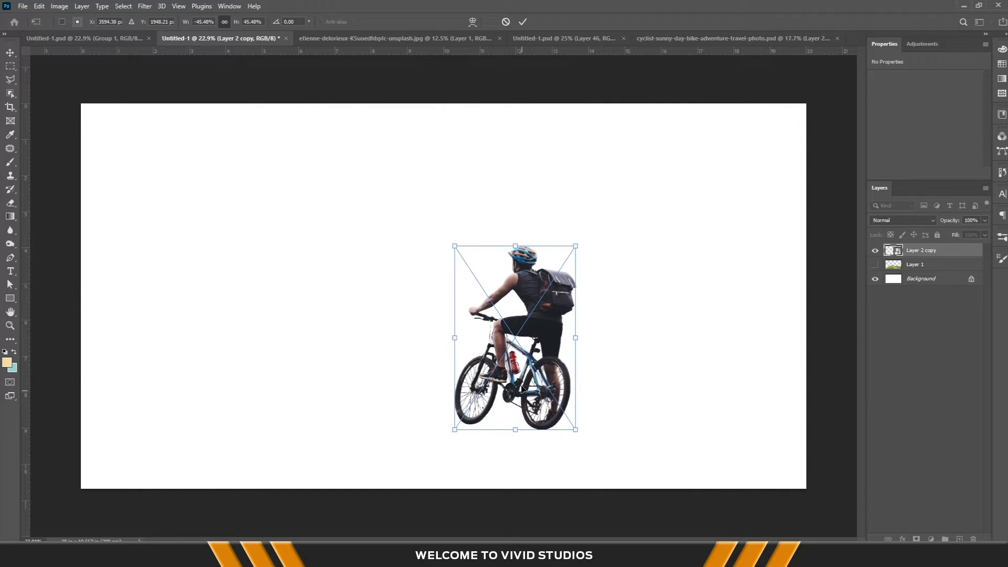
key("Return")
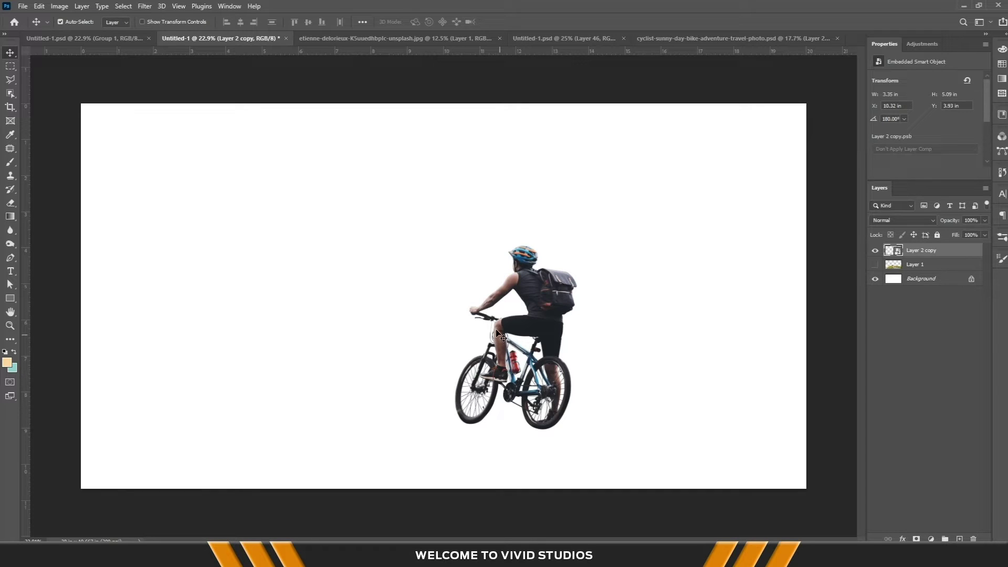
left_click(369, 37)
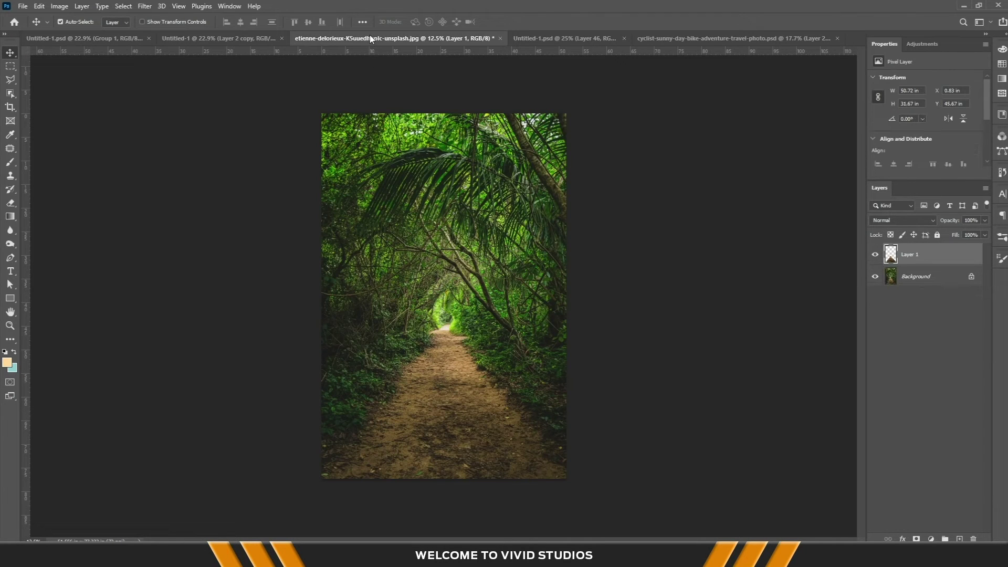
- Scale down the path piece and place it beneath the cyclist, under the bike
mouse_move(440, 349)
left_mouse_down()
mouse_move(514, 99)
mouse_move(369, 290)
left_mouse_up()
key("ctrl+t")
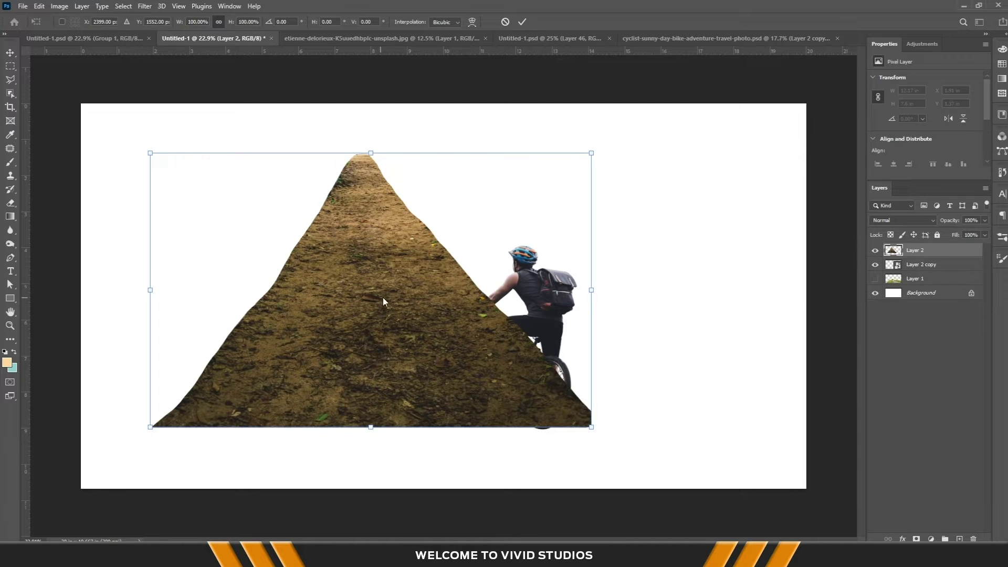
left_click_drag(409, 344, 481, 421)
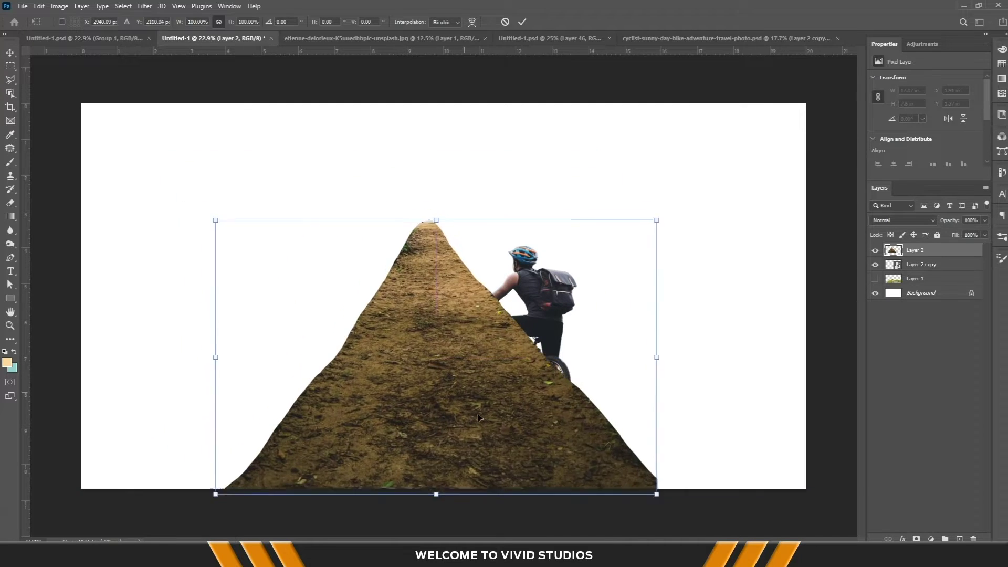
left_click_drag(664, 227, 596, 272)
key("Return")
left_click_drag(960, 276, 960, 277)
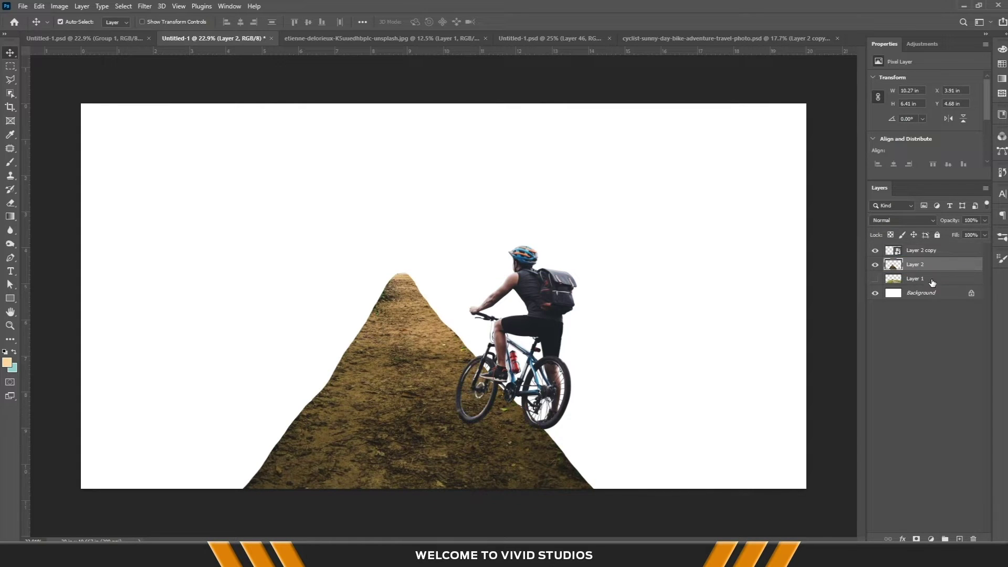
left_click_drag(502, 315, 631, 321)
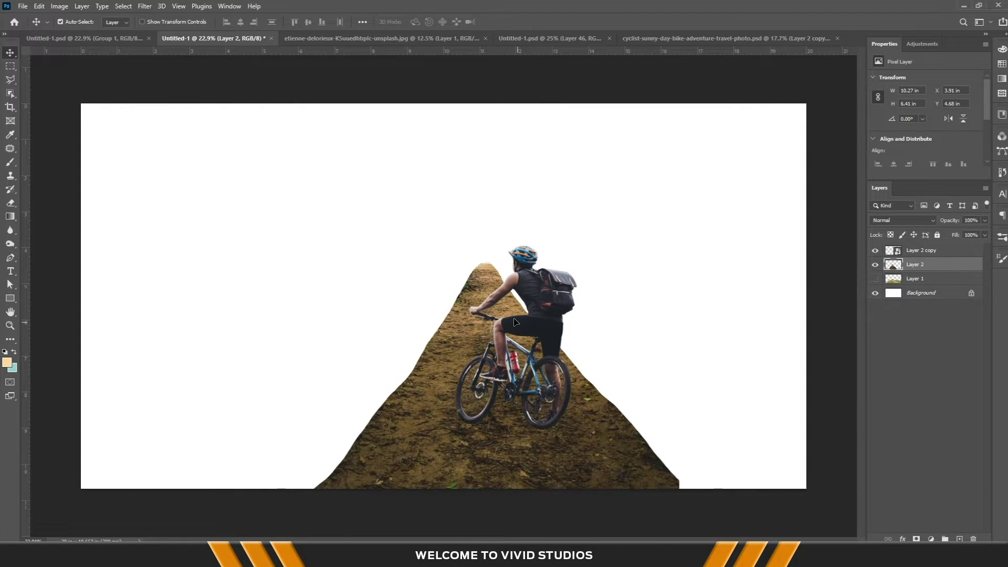
- Distort the path's corners into a perspective wedge narrowing into the distance
key("ctrl+t")
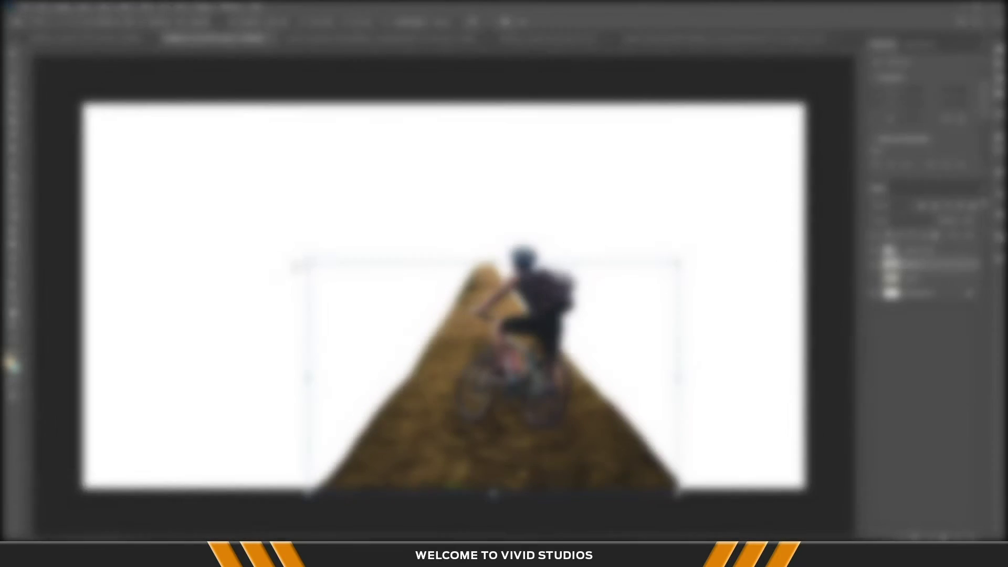
left_click_drag(302, 261, 164, 322)
left_click_drag(677, 262, 511, 295)
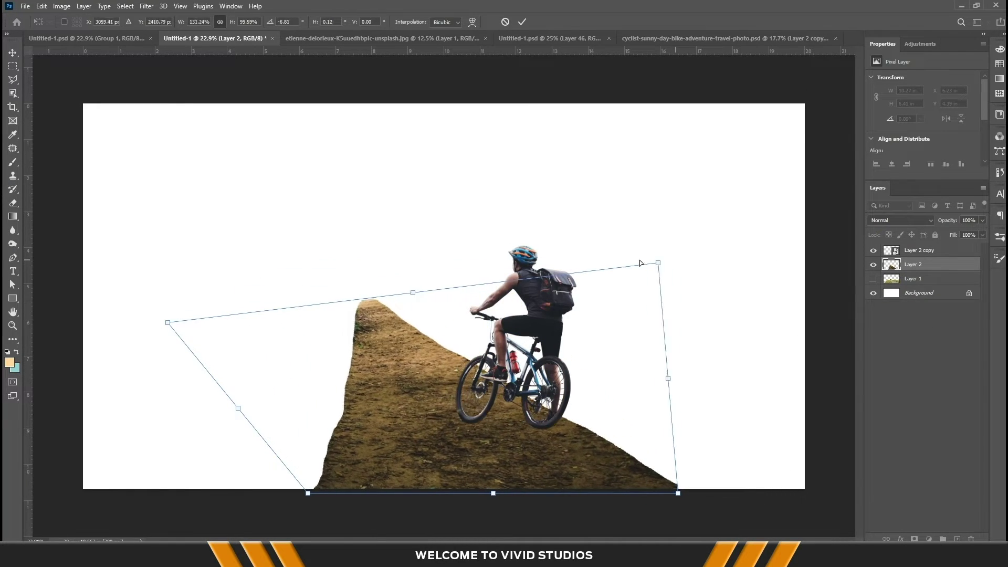
left_click_drag(677, 493, 799, 490)
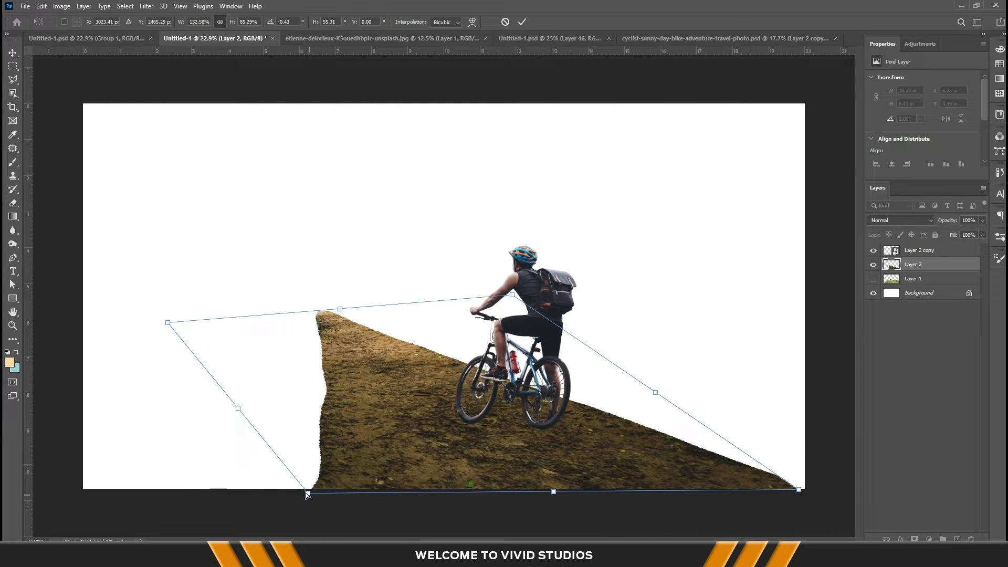
left_click_drag(308, 494, 432, 494)
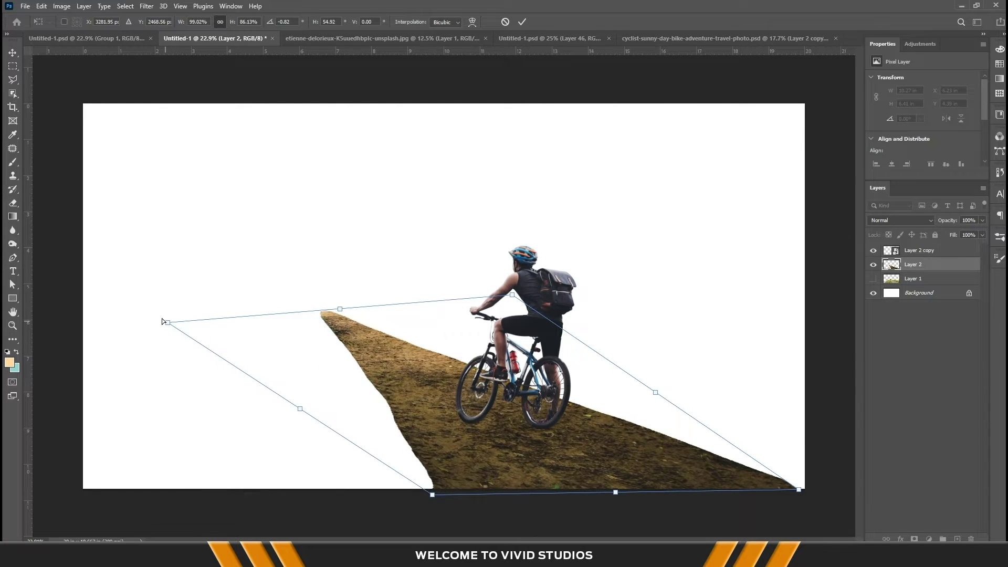
left_click_drag(163, 322, 118, 336)
mouse_move(510, 294)
left_mouse_down()
mouse_move(469, 312)
mouse_move(416, 295)
left_mouse_up()
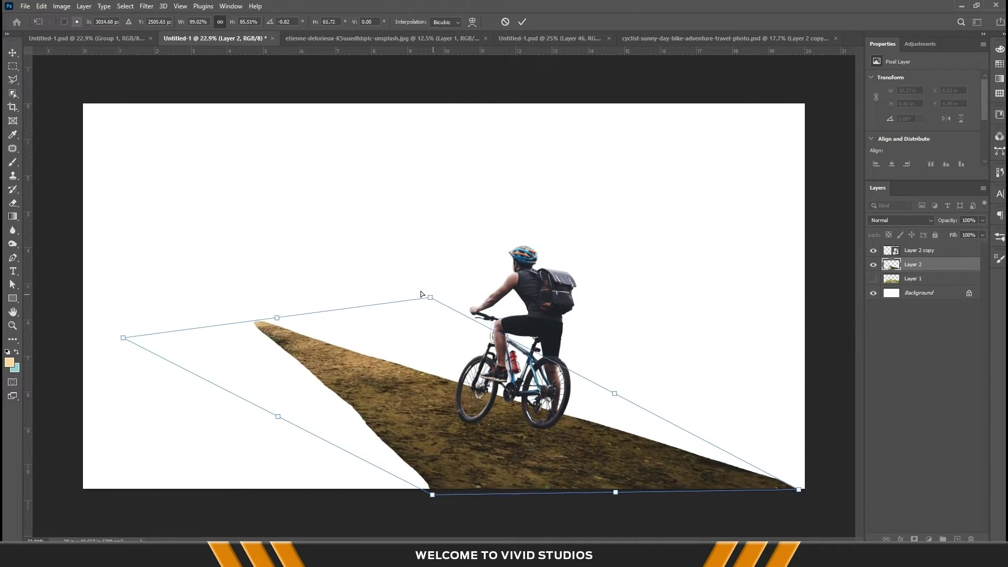
mouse_move(793, 485)
left_mouse_down()
mouse_move(832, 475)
mouse_move(882, 488)
left_mouse_up()
left_click_drag(438, 493, 444, 487)
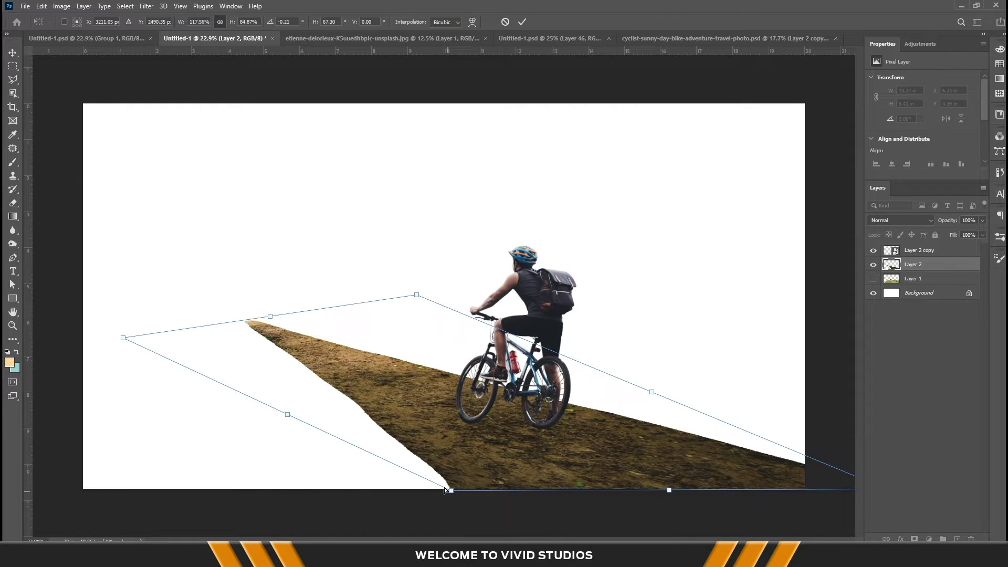
mouse_move(415, 292)
left_mouse_down()
mouse_move(433, 285)
mouse_move(432, 300)
left_mouse_up()
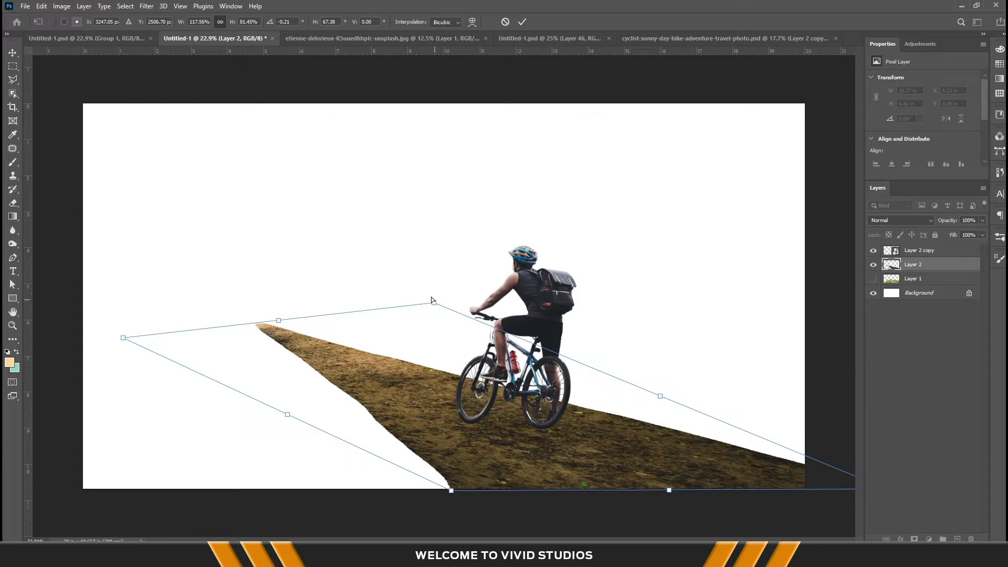
key("Return")
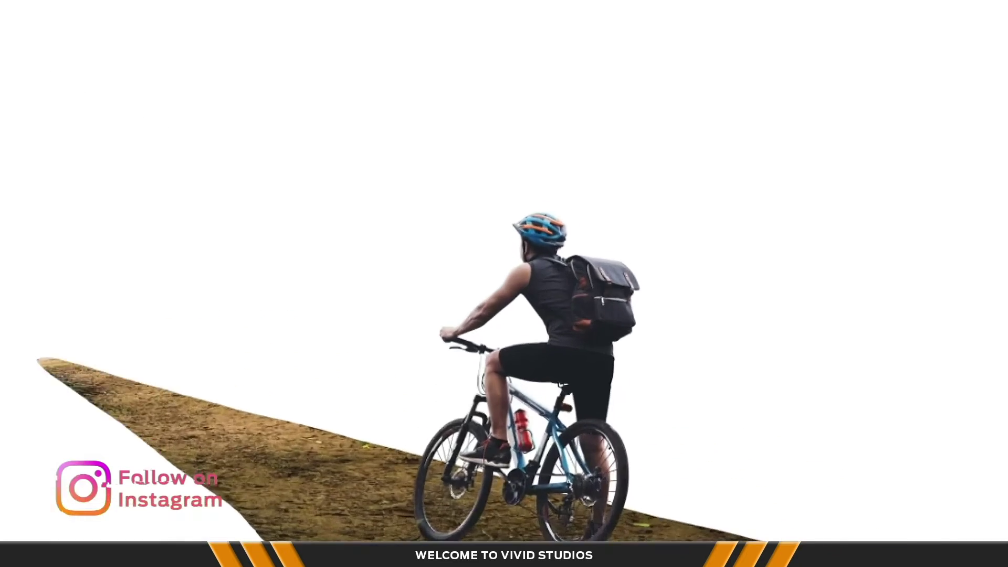
left_click(914, 539)
- Set up a smaller Brush with default black and white colours
key("b")
key("d")
key("bracketleft")
key("bracketleft")
key("bracketleft")
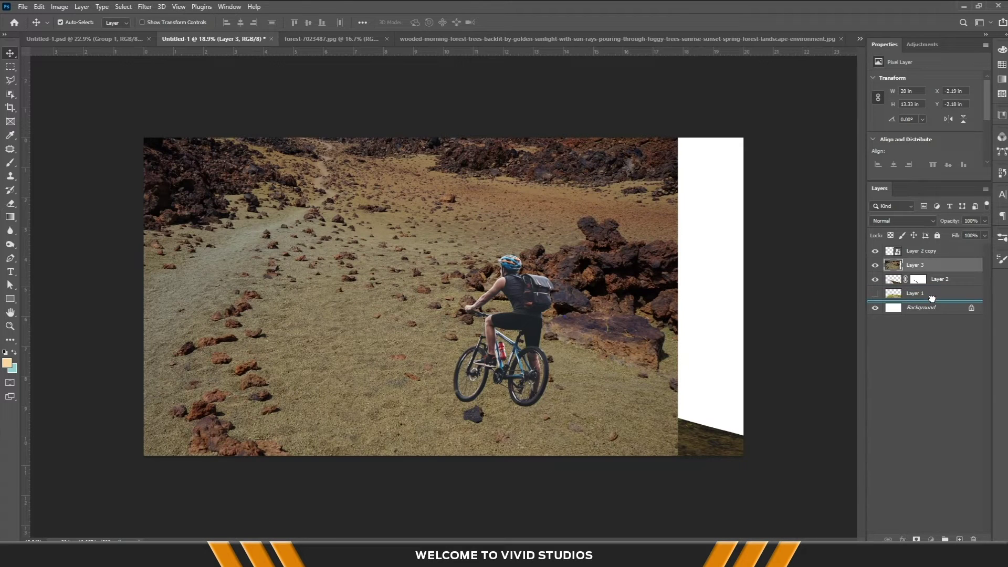
- Place the rocky landscape beneath the other layers, filling the canvas, and give it a mask
left_click_drag(932, 298, 930, 301)
left_click_drag(387, 246, 458, 311)
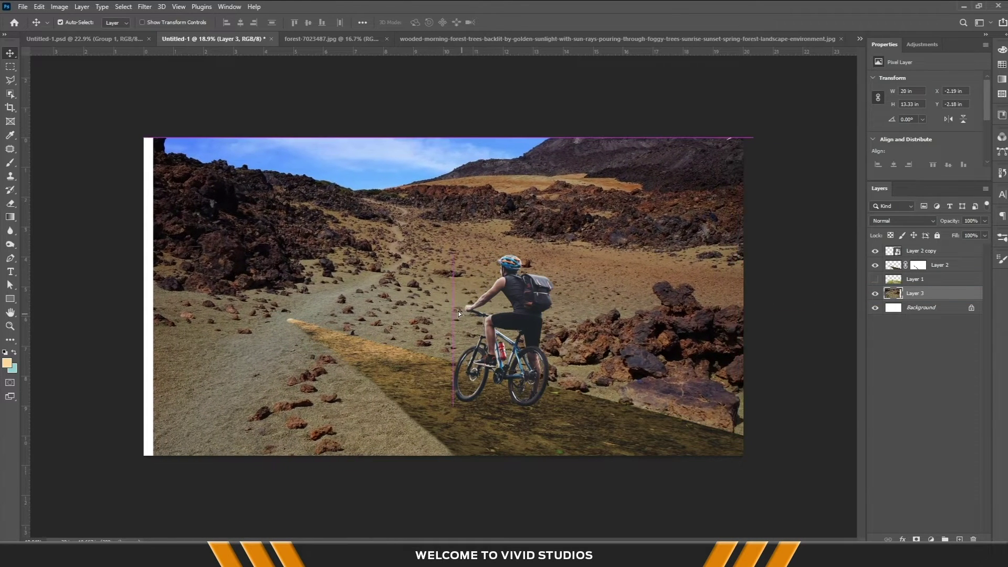
left_click_drag(459, 311, 448, 307)
mouse_move(566, 309)
left_mouse_down()
mouse_move(580, 383)
mouse_move(585, 345)
left_mouse_up()
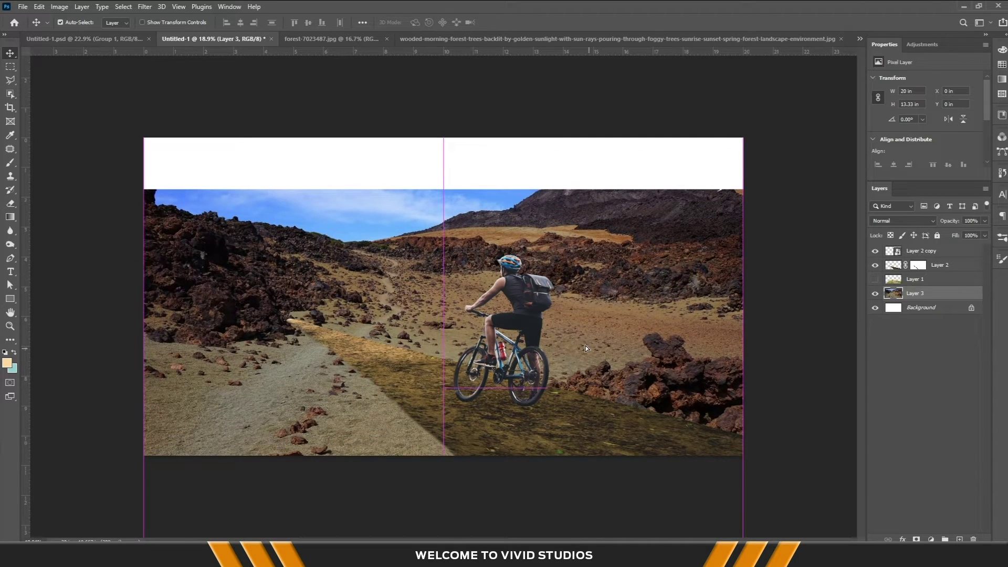
left_click_drag(586, 347, 620, 244)
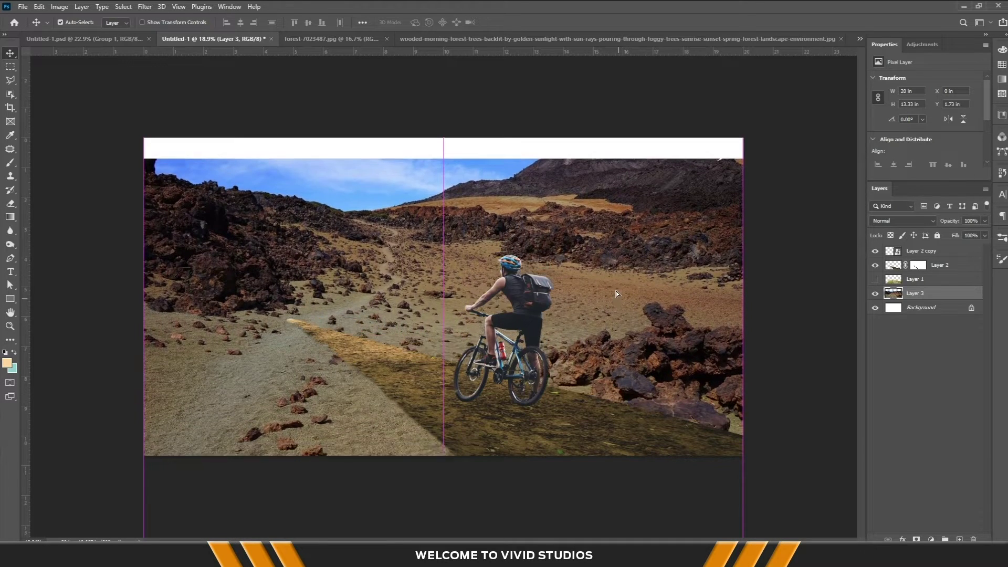
left_click_drag(620, 246, 627, 213)
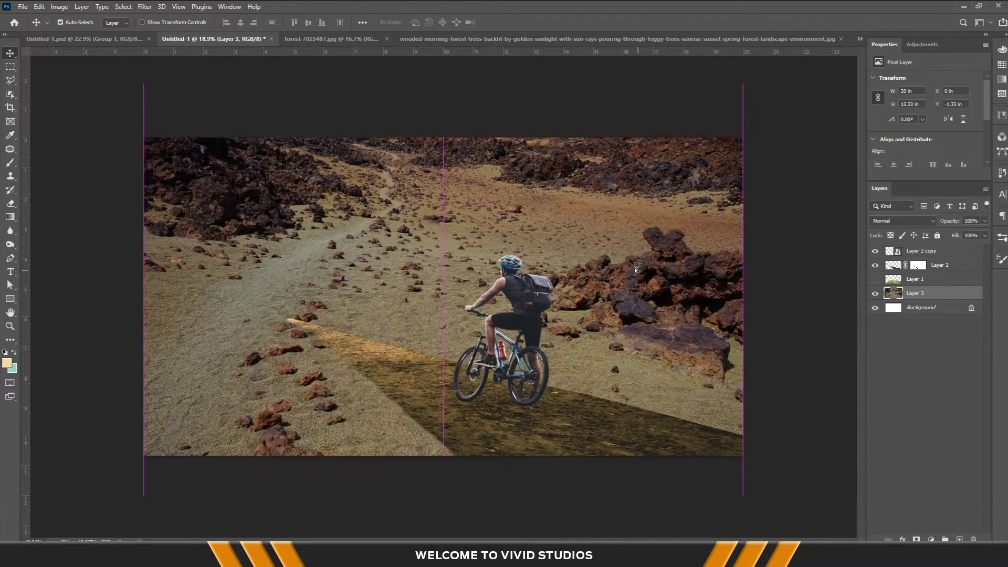
left_click_drag(634, 273, 631, 279)
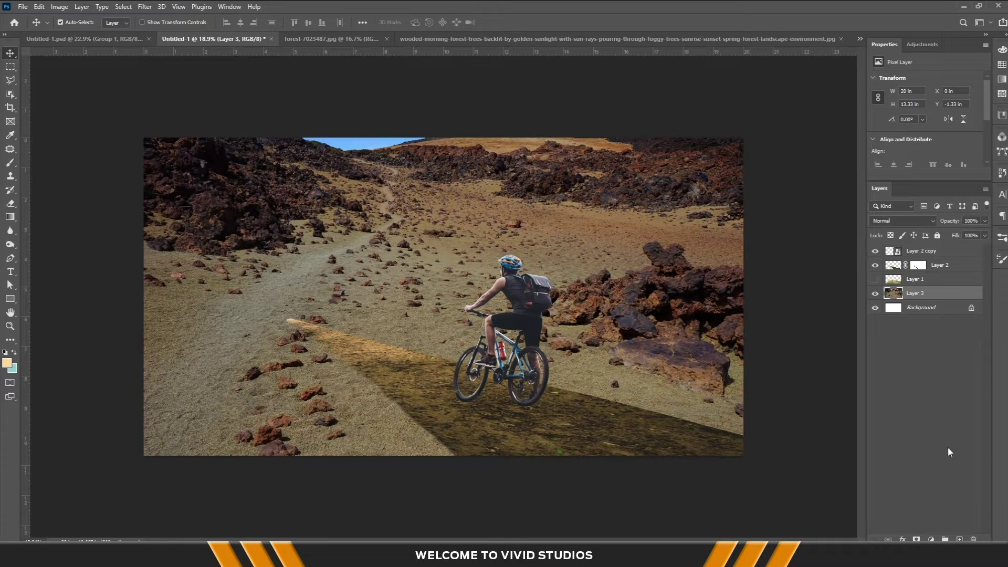
left_click(916, 538)
- Paint black across the rocky landscape mask's top so it fades into a white horizon
key("b")
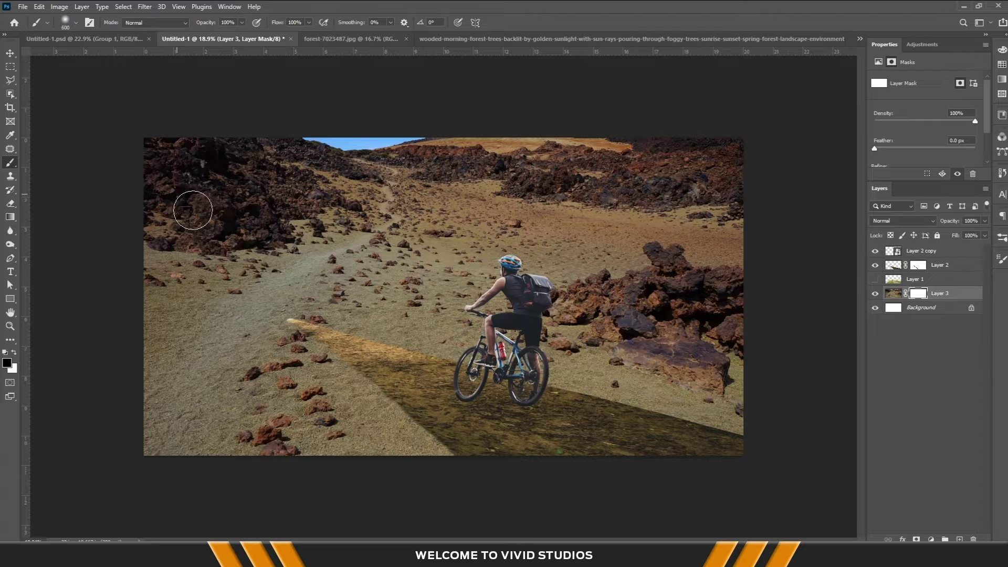
mouse_move(187, 153)
left_mouse_down()
mouse_move(796, 163)
mouse_move(142, 180)
mouse_move(234, 218)
mouse_move(202, 218)
mouse_move(281, 254)
mouse_move(191, 259)
mouse_move(199, 282)
mouse_move(416, 265)
mouse_move(360, 277)
mouse_move(409, 273)
mouse_move(905, 348)
mouse_move(781, 348)
mouse_move(581, 299)
mouse_move(816, 281)
mouse_move(847, 222)
mouse_move(812, 189)
mouse_move(11, 315)
mouse_move(40, 337)
mouse_move(358, 271)
mouse_move(11, 308)
mouse_move(319, 299)
mouse_move(799, 358)
left_mouse_up()
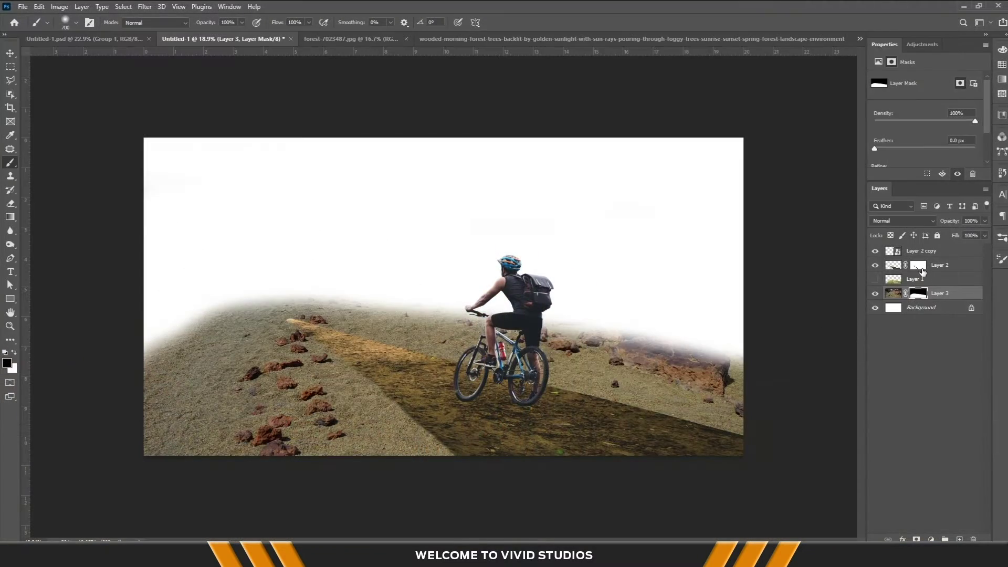
left_click(922, 271)
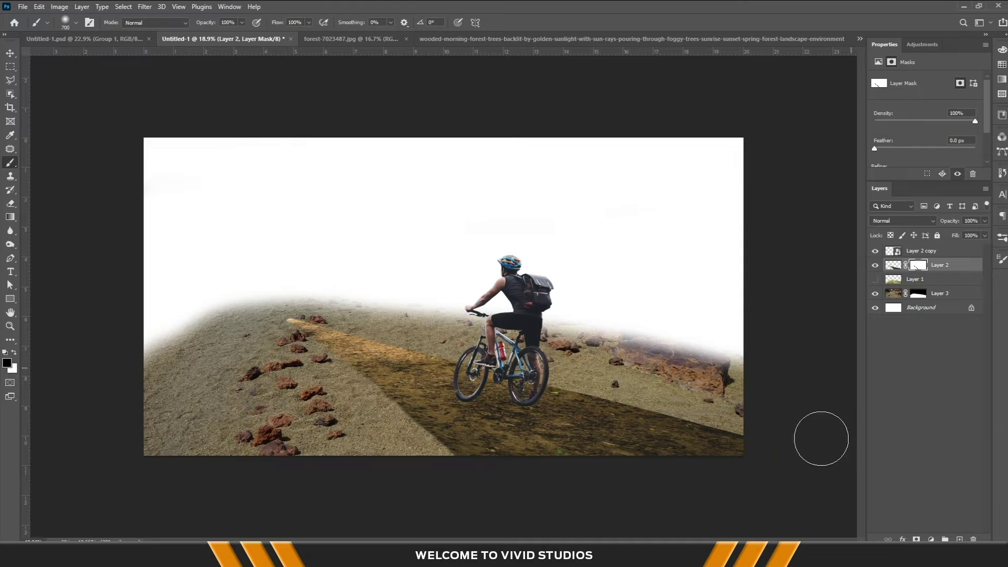
left_click_drag(711, 425, 621, 400)
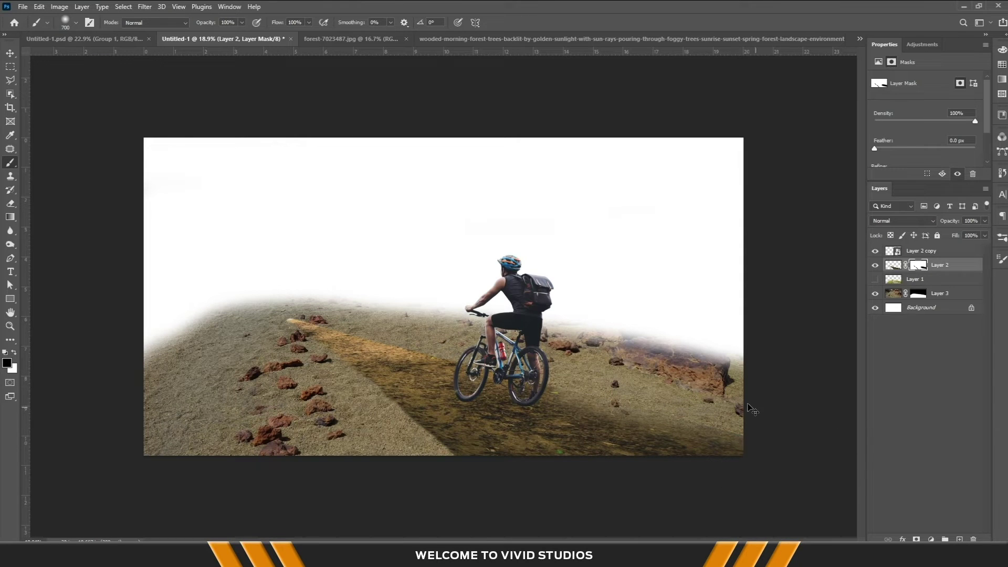
key("ctrl+z")
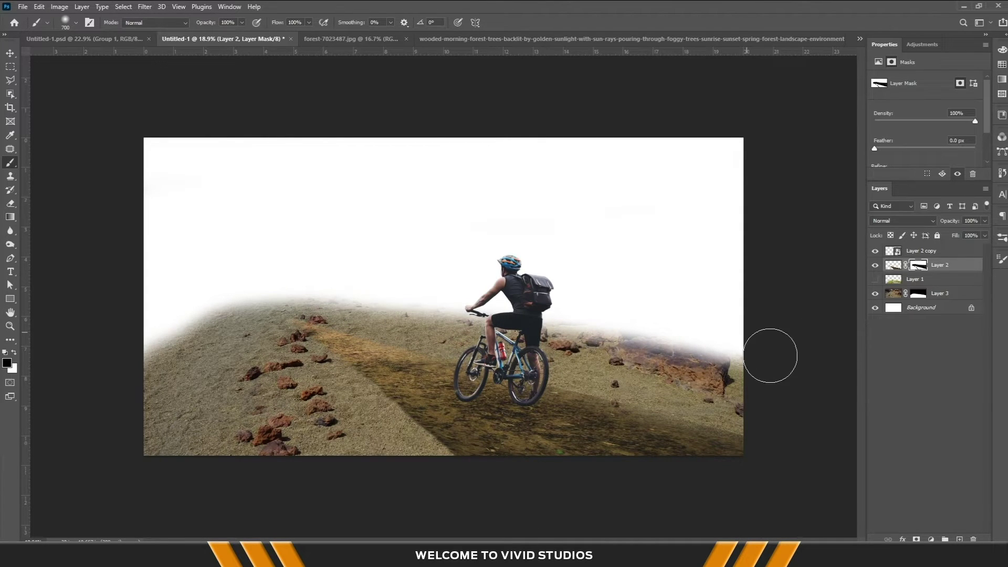
key("v")
left_click(346, 40)
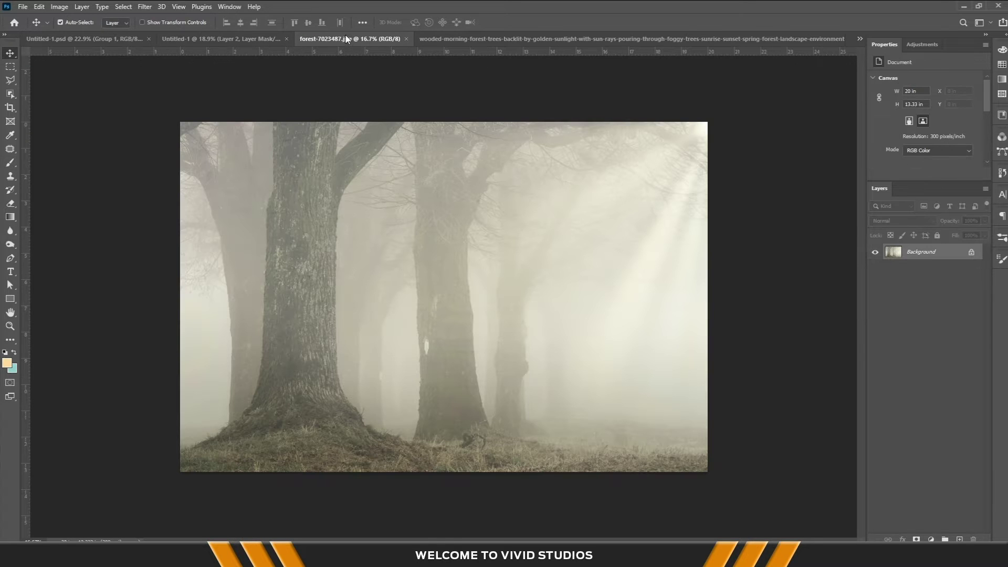
- Add the foggy forest as a layer, flipped and shrunk to about three quarters, below the path layer
left_click_drag(428, 179, 240, 36)
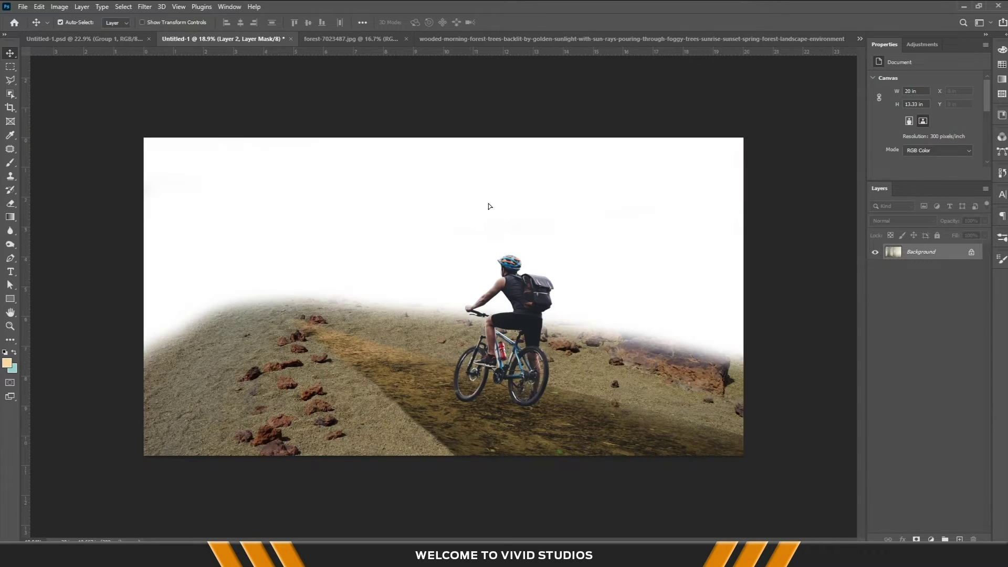
left_click_drag(488, 205, 490, 209)
key("ctrl+t")
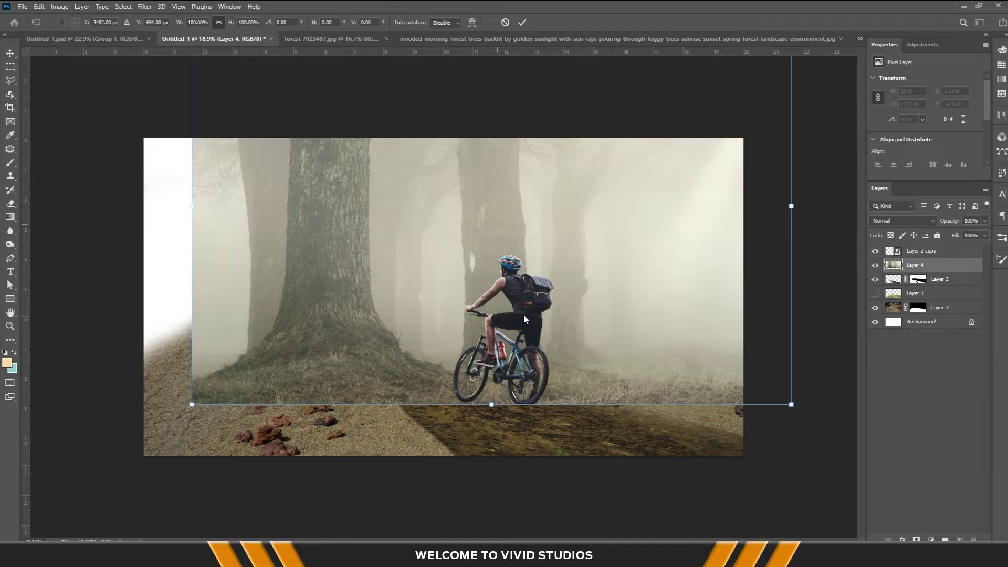
right_click(534, 426)
left_click(567, 391)
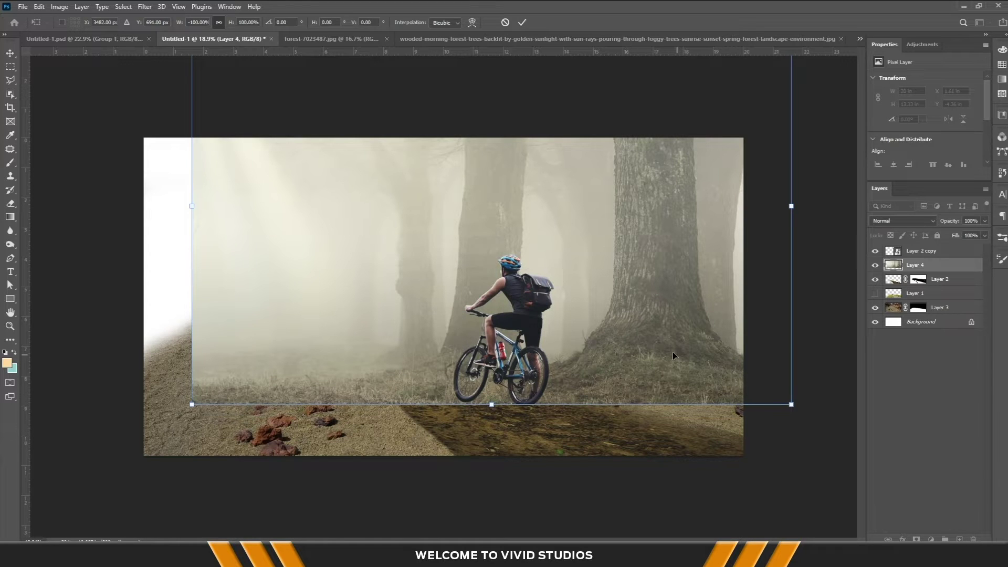
left_click_drag(672, 351, 672, 366)
mouse_move(790, 418)
left_mouse_down()
mouse_move(639, 319)
mouse_move(692, 346)
left_mouse_up()
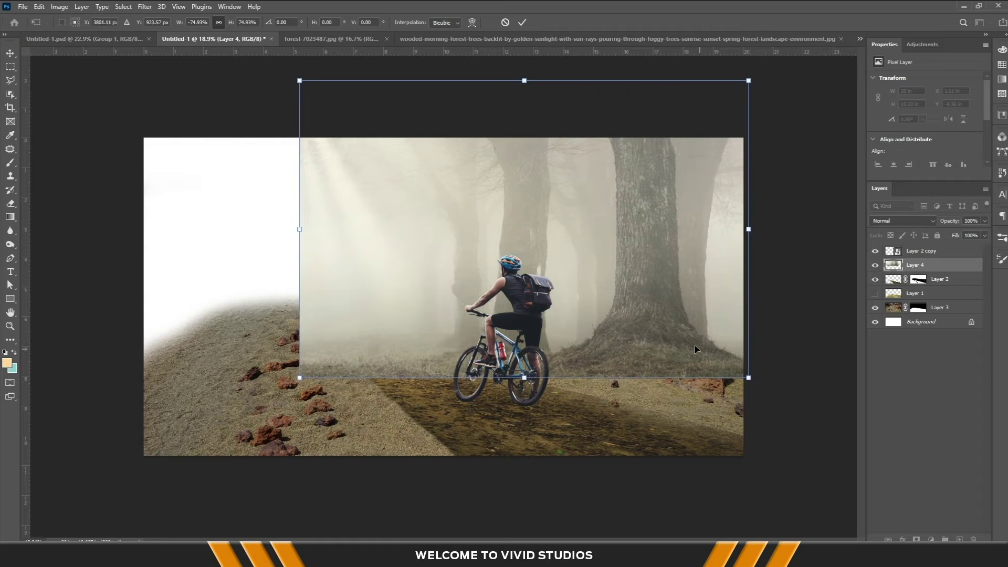
left_click_drag(693, 349, 693, 351)
key("Return")
left_click_drag(952, 286, 947, 286)
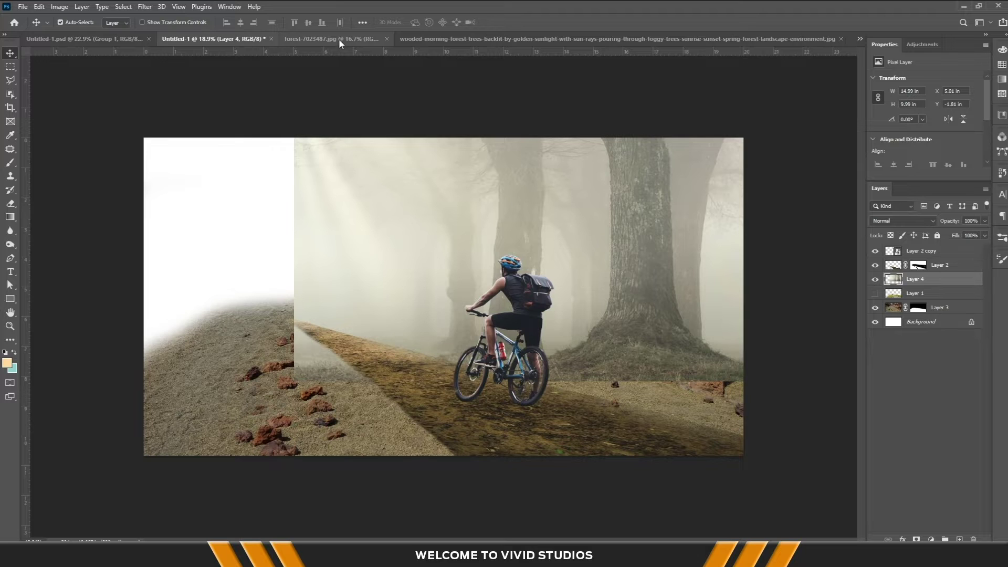
left_click(425, 38)
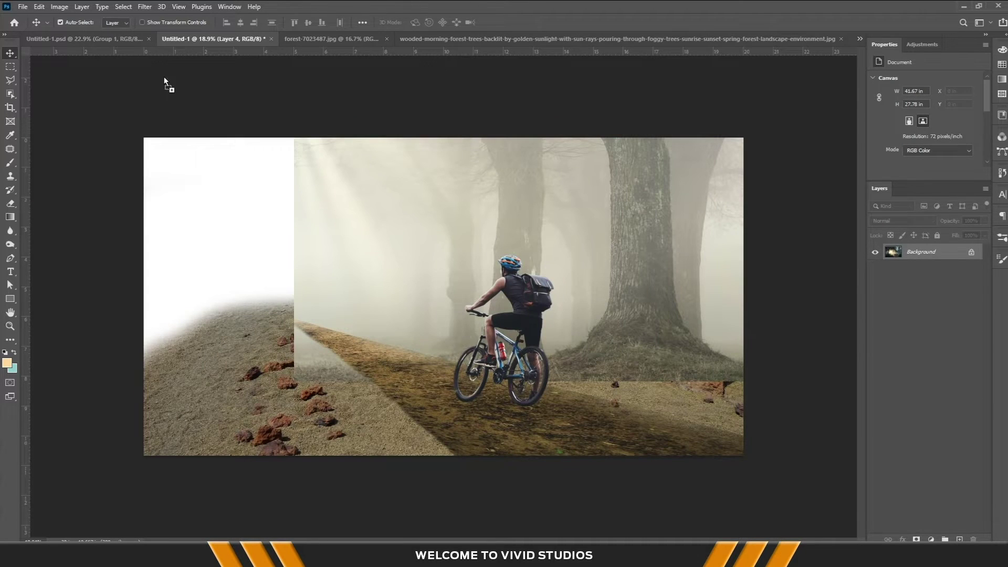
- Bring the sunlit forest photo into the composite and enlarge it toward the lower right
mouse_move(149, 43)
left_mouse_down()
mouse_move(233, 163)
mouse_move(391, 254)
left_mouse_up()
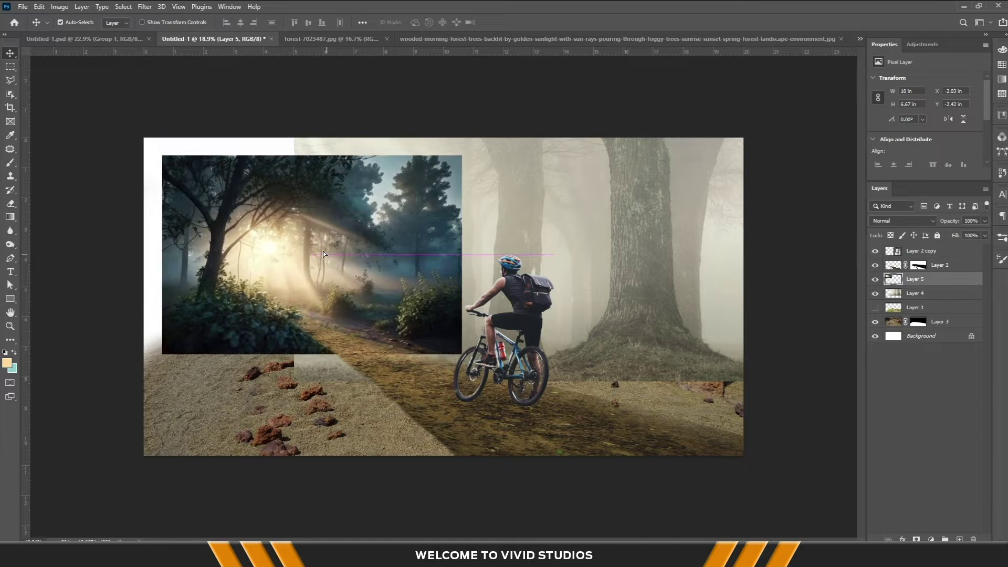
key("ctrl+t")
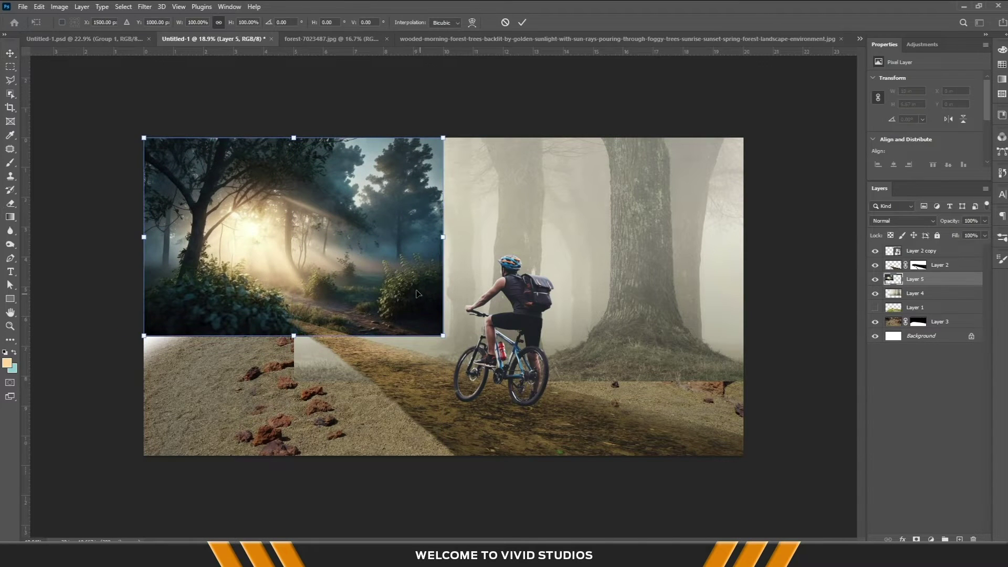
left_click_drag(444, 337, 504, 376)
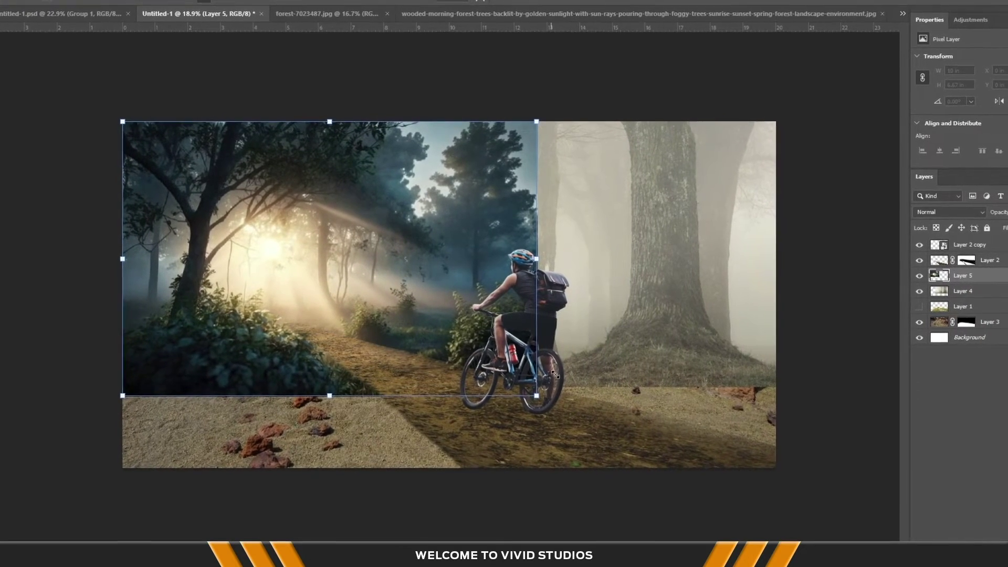
left_click_drag(525, 364, 544, 365)
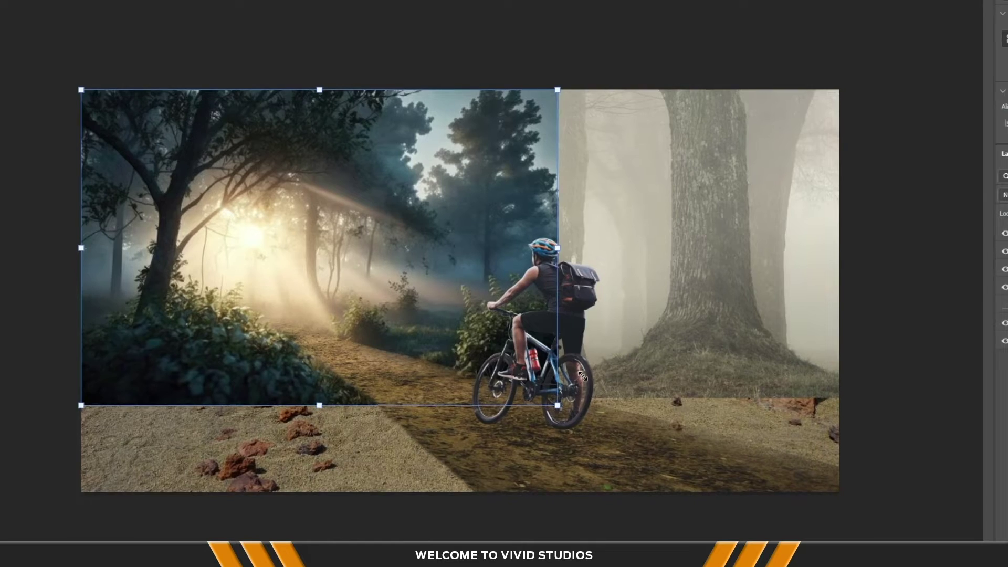
left_click_drag(572, 372, 649, 404)
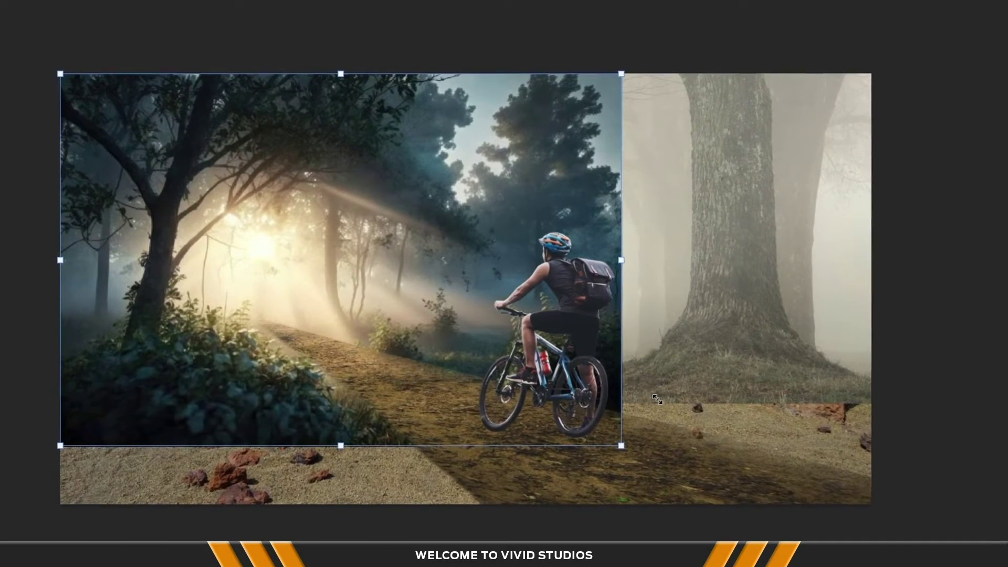
key("Return")
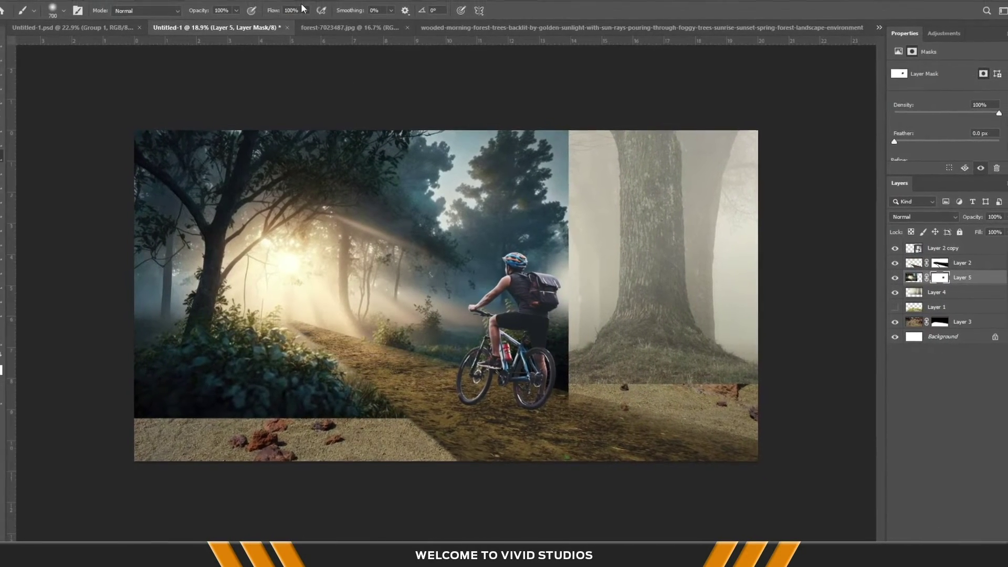
- With a low-flow soft brush, blend the seam between the forests and soften the ground edge near the bike
key("shift+2")
key("shift+8")
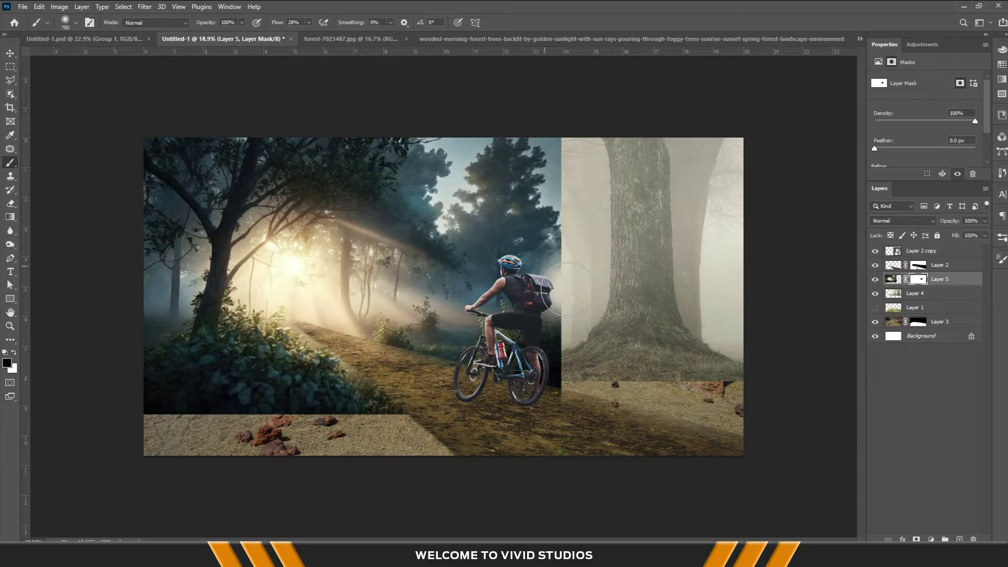
scroll(590, 302, "up", 1)
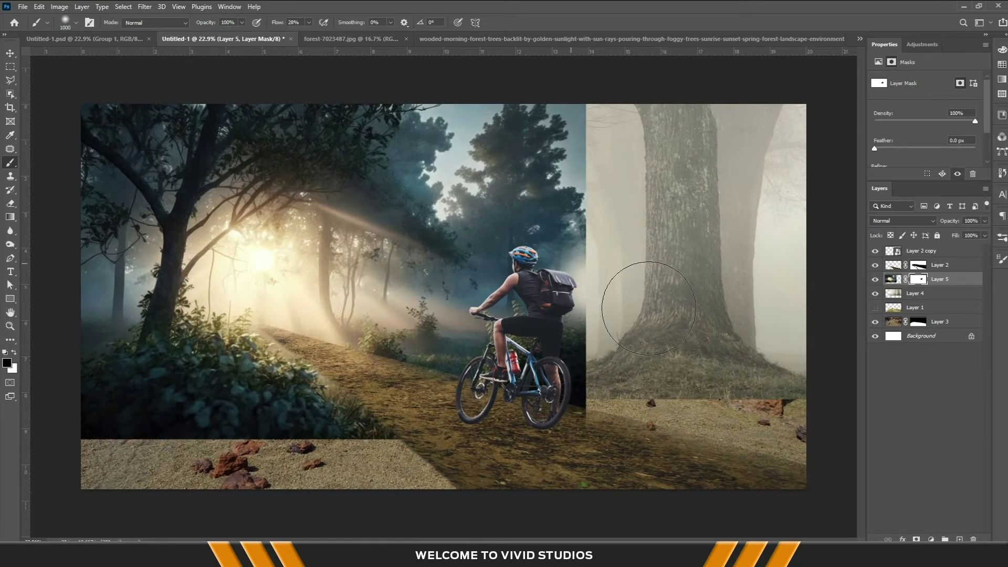
mouse_move(635, 168)
left_mouse_down()
mouse_move(659, 157)
mouse_move(634, 258)
mouse_move(652, 315)
mouse_move(648, 441)
mouse_move(657, 385)
mouse_move(653, 416)
mouse_move(637, 230)
left_mouse_up()
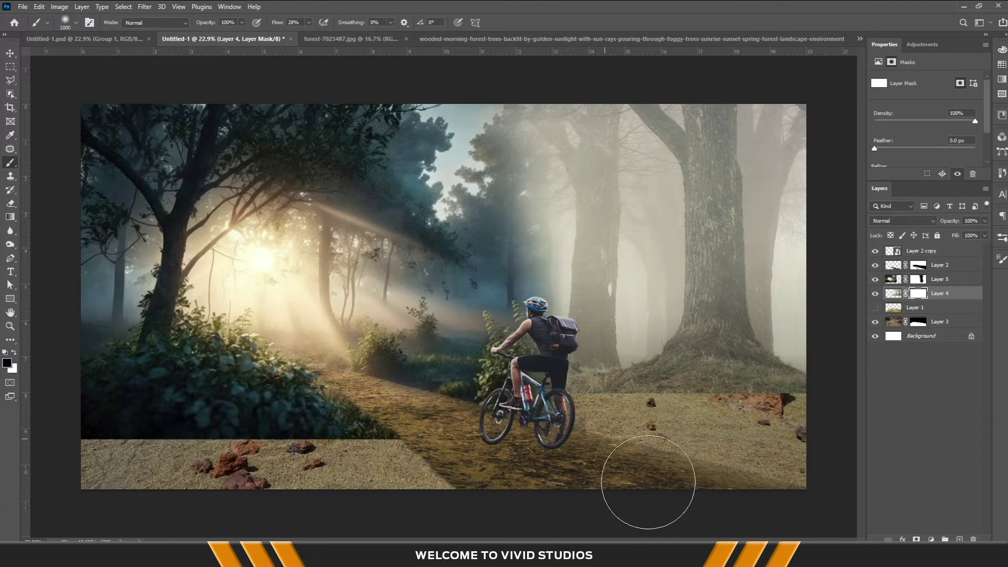
key("bracketleft")
key("bracketleft")
key("bracketleft")
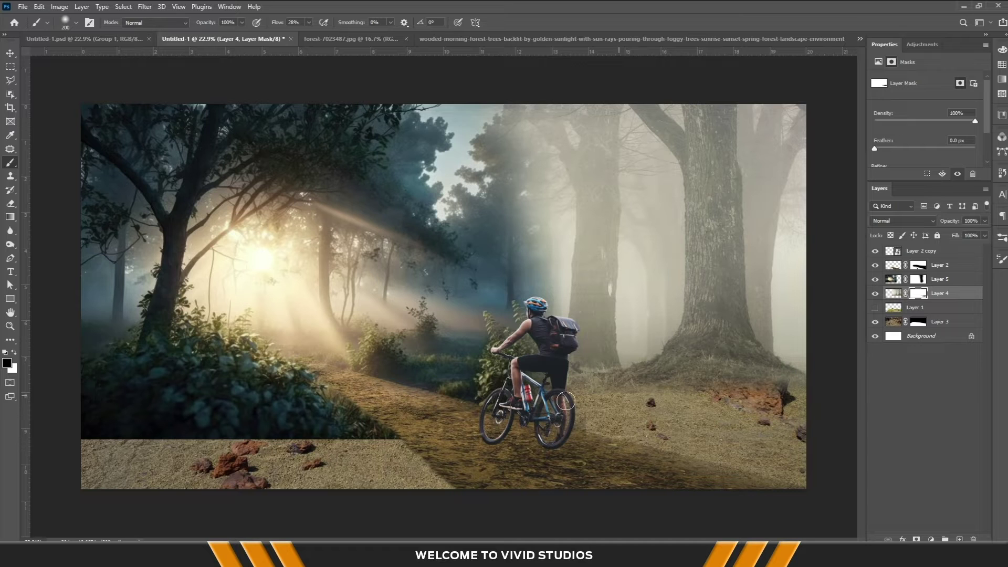
key("alt+bracketright")
key("bracketright")
mouse_move(401, 433)
left_mouse_down()
mouse_move(220, 435)
mouse_move(284, 451)
mouse_move(180, 451)
left_mouse_up()
- Soften the light ground and path edge on Layer 2's mask, then shift the rock ground layer
key("alt+bracketright")
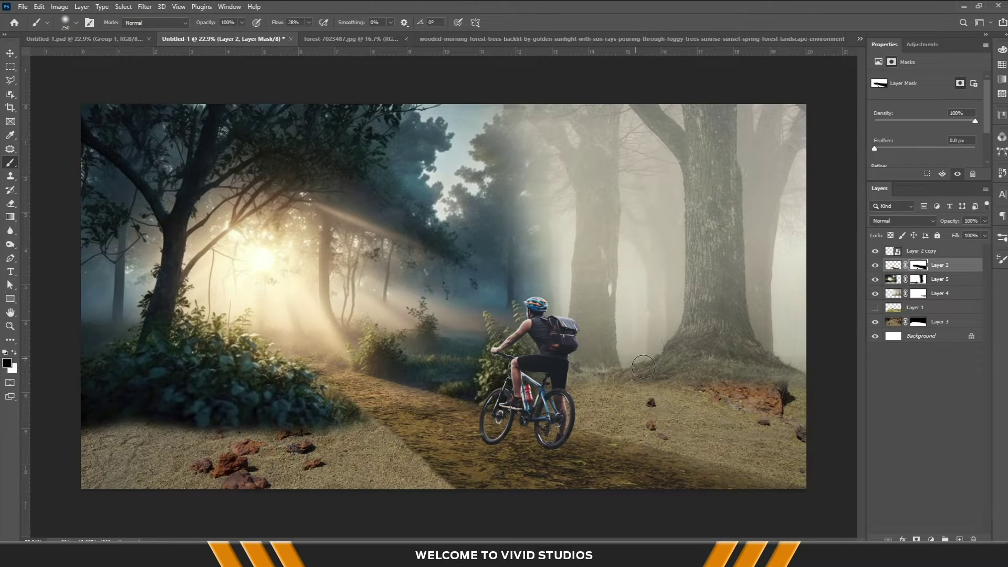
left_click_drag(381, 430, 451, 475)
left_click_drag(376, 380, 454, 389)
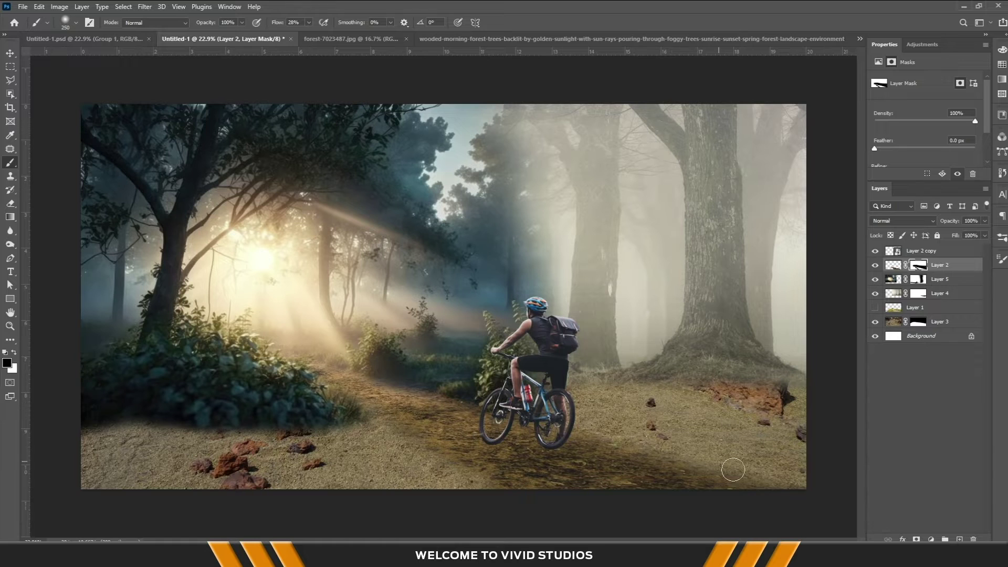
key("v")
left_click_drag(496, 472, 452, 462)
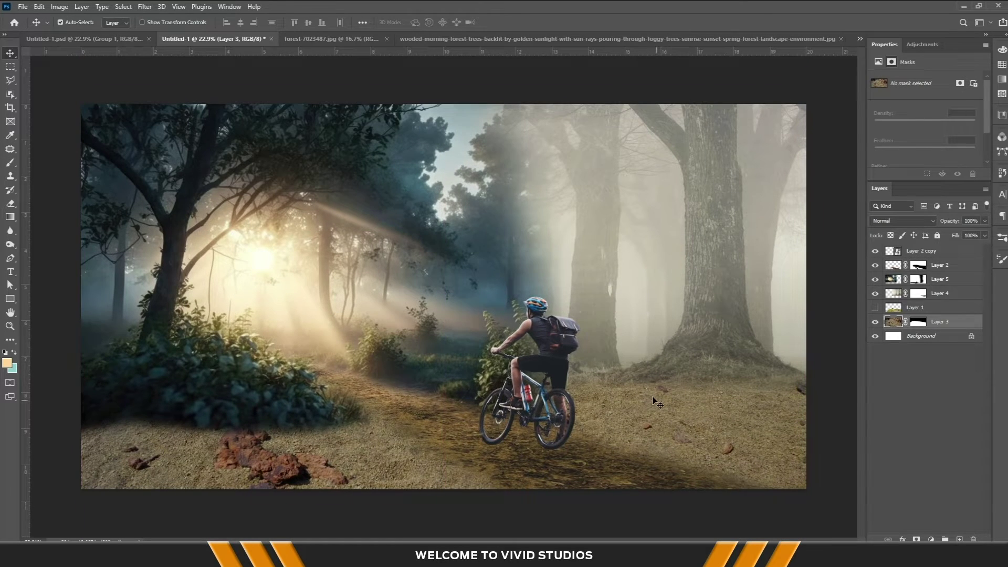
- Duplicate Layer 4's left trees and paint fog over the dark area at left
left_click(302, 281)
left_click_drag(297, 277, 341, 276)
key("alt+bracketright")
key("b")
mouse_move(147, 318)
left_mouse_down()
mouse_move(147, 267)
mouse_move(179, 338)
left_mouse_up()
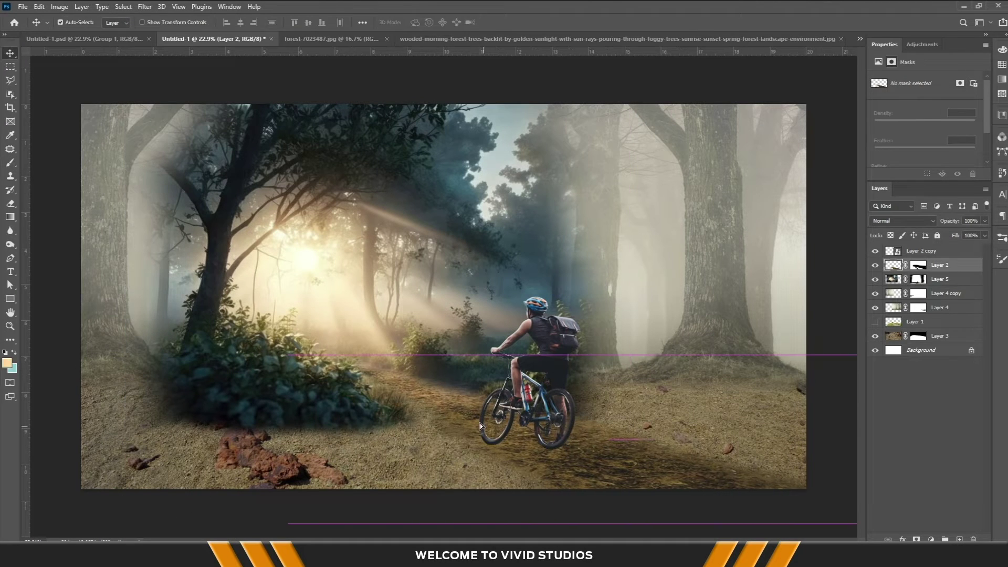
- Move the duplicated trees toward the far left edge and target Layer 5's mask with white
key("v")
left_click_drag(84, 213, 56, 212)
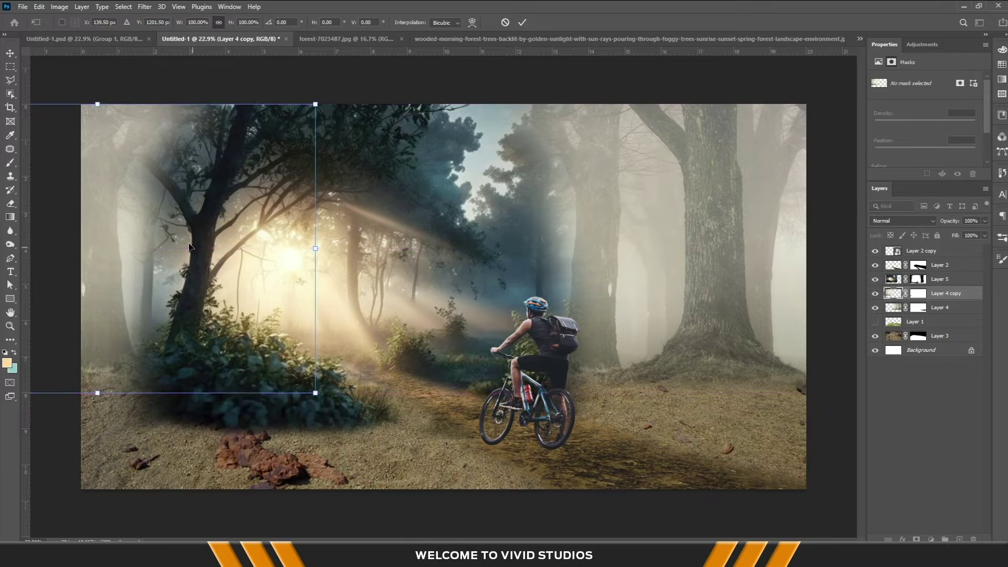
left_click(940, 279)
key("b")
key("x")
left_click(875, 278)
left_click(874, 279)
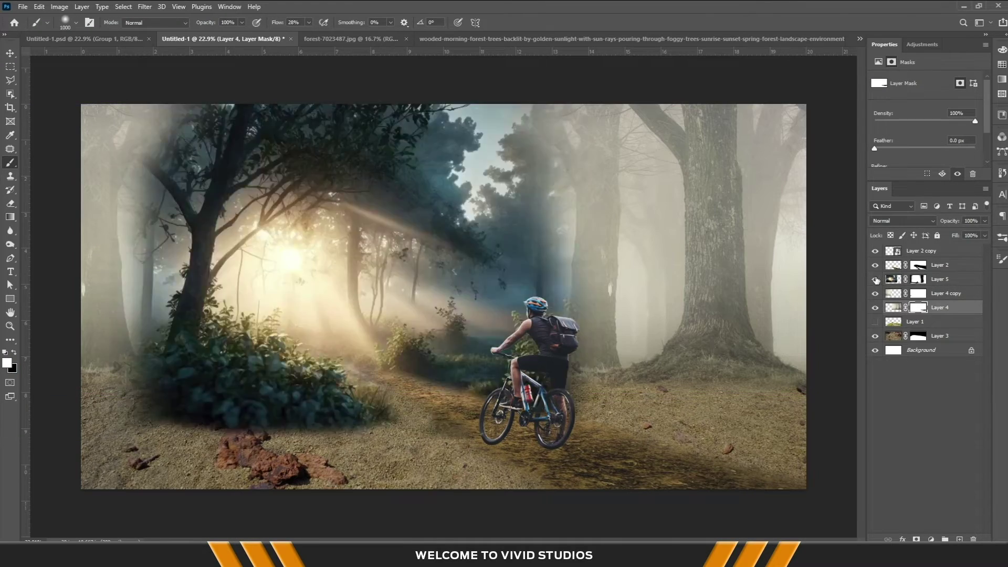
- Set a smaller black brush and add a Color Balance adjustment to the trees
key("x")
key("bracketleft")
key("bracketleft")
key("bracketleft")
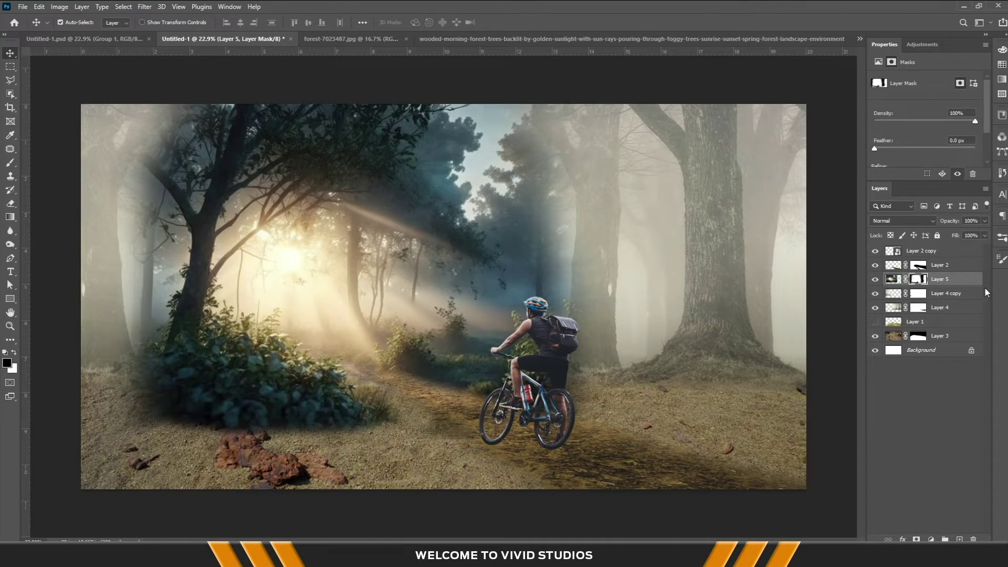
left_click(929, 539)
left_click(939, 444)
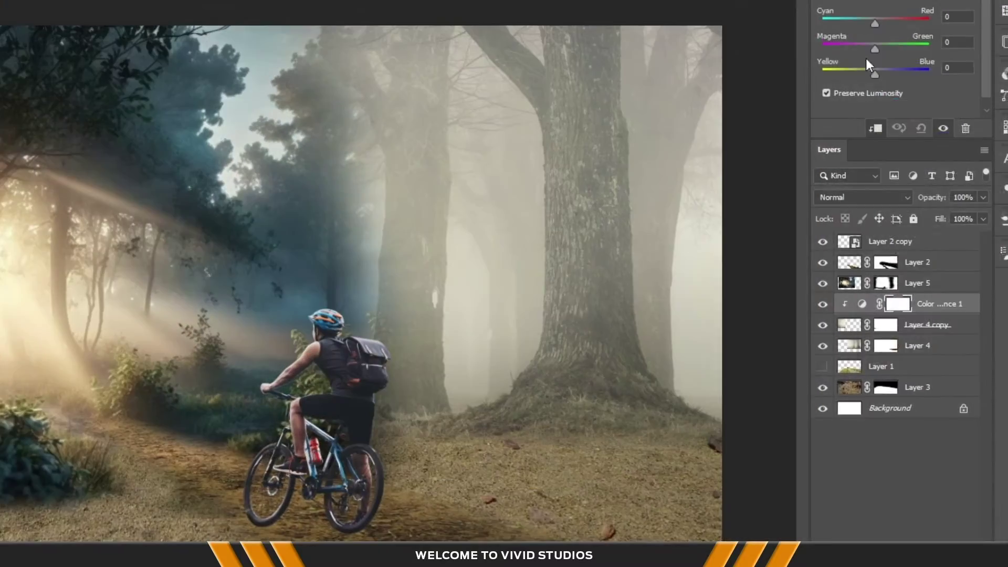
- Shift the trees' colour balance toward cyan and blue and copy it onto Layer 4
left_click_drag(875, 17, 869, 18)
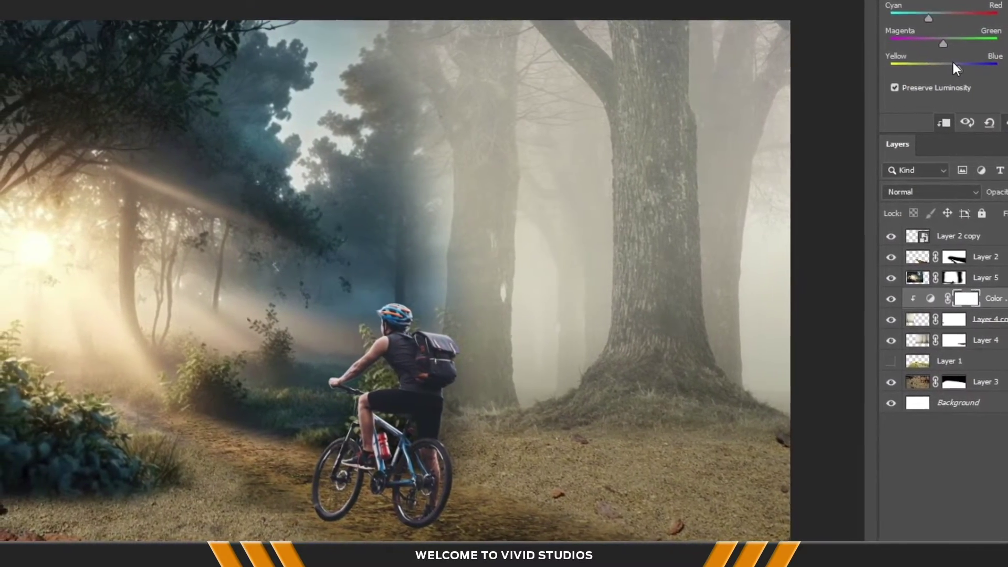
left_click_drag(957, 63, 964, 63)
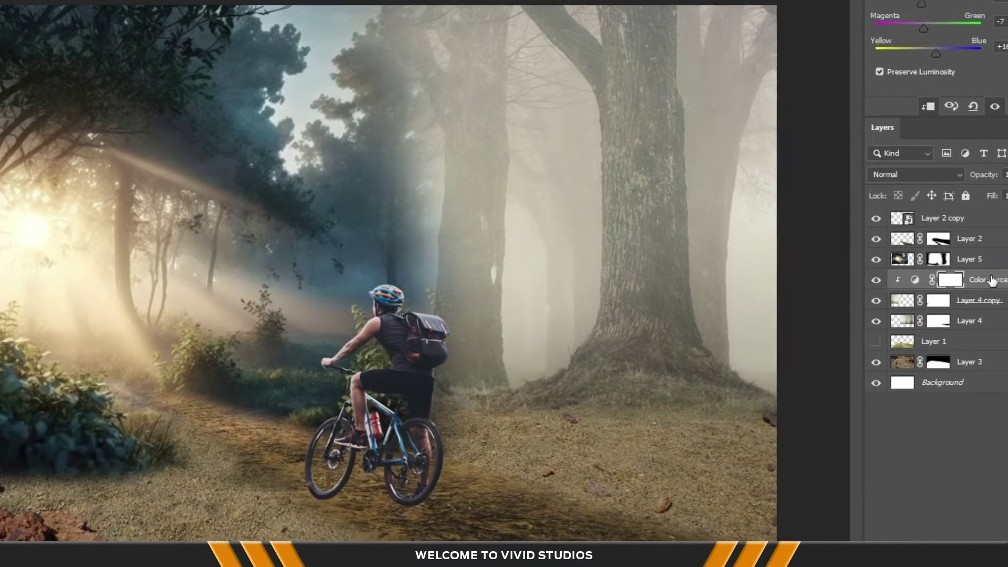
left_click_drag(992, 280, 985, 312)
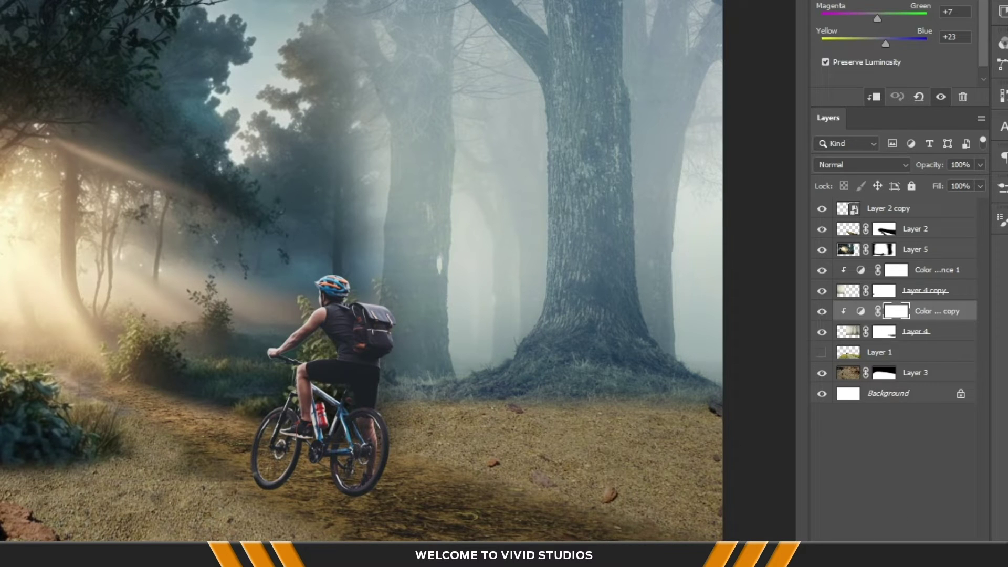
- Add a clipped Levels with output white lowered to 142, and copy it clipped above the other trees
key("ctrl+l")
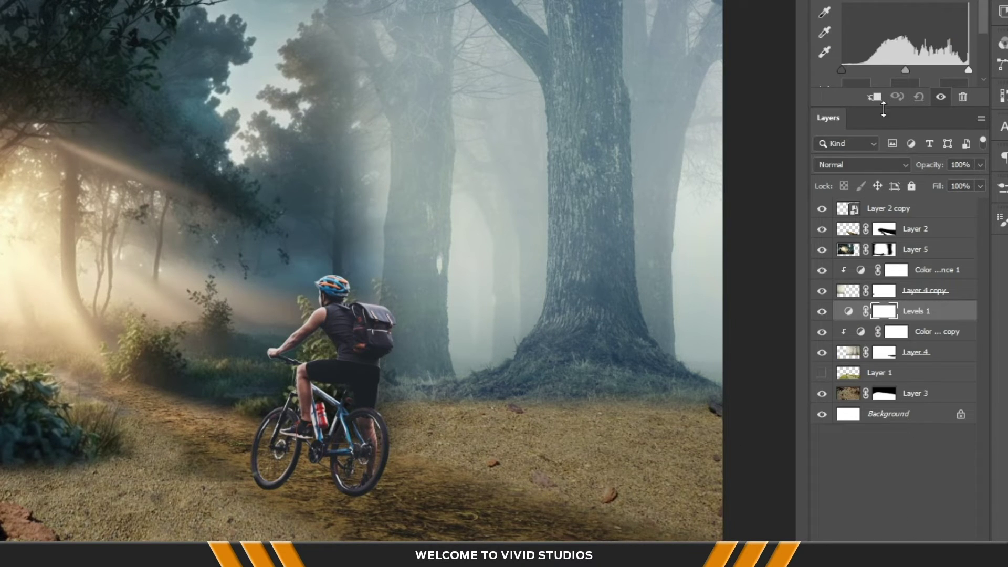
left_click(873, 98)
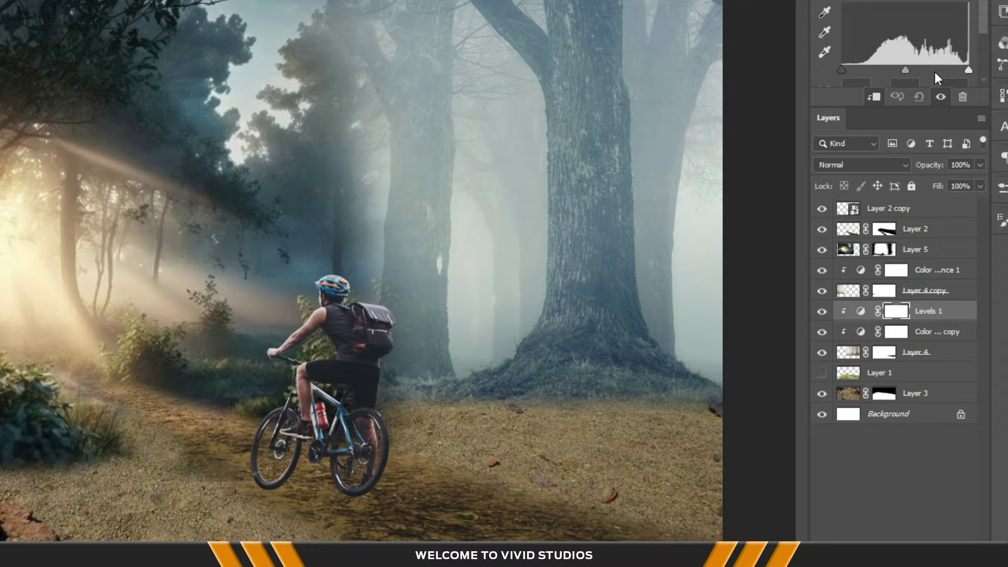
left_click_drag(920, 110, 920, 161)
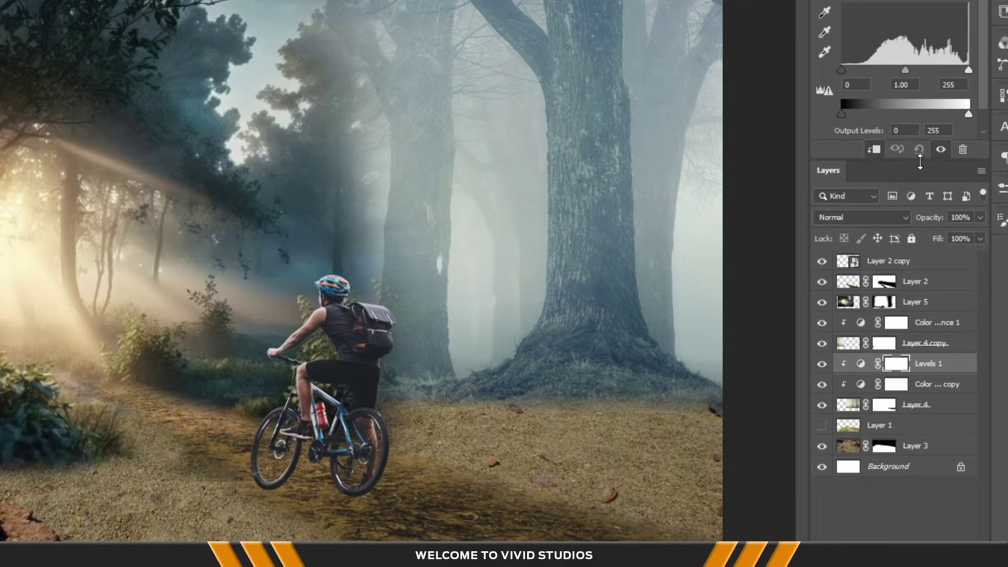
left_click_drag(960, 113, 932, 114)
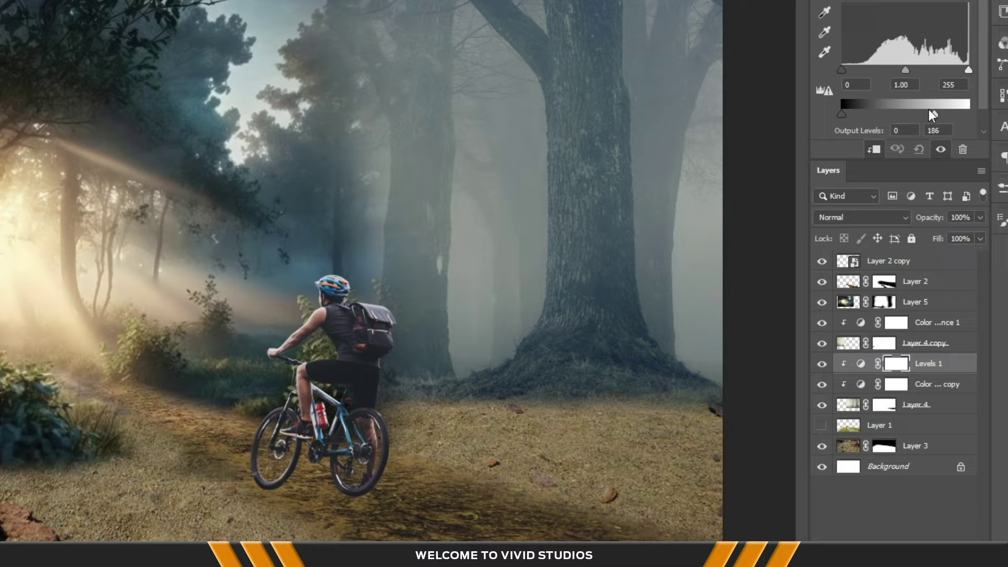
left_click_drag(934, 114, 913, 114)
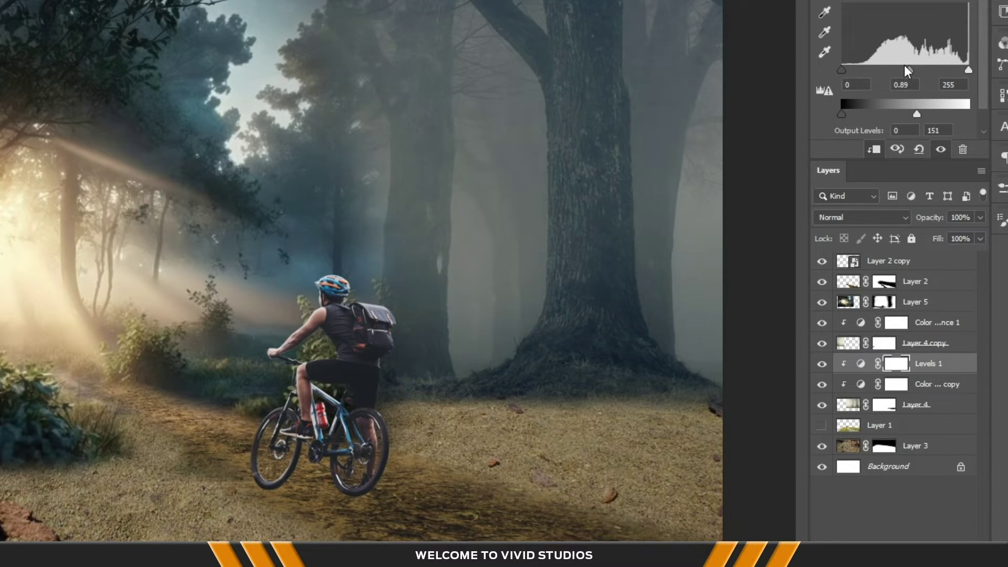
left_click_drag(913, 111, 909, 111)
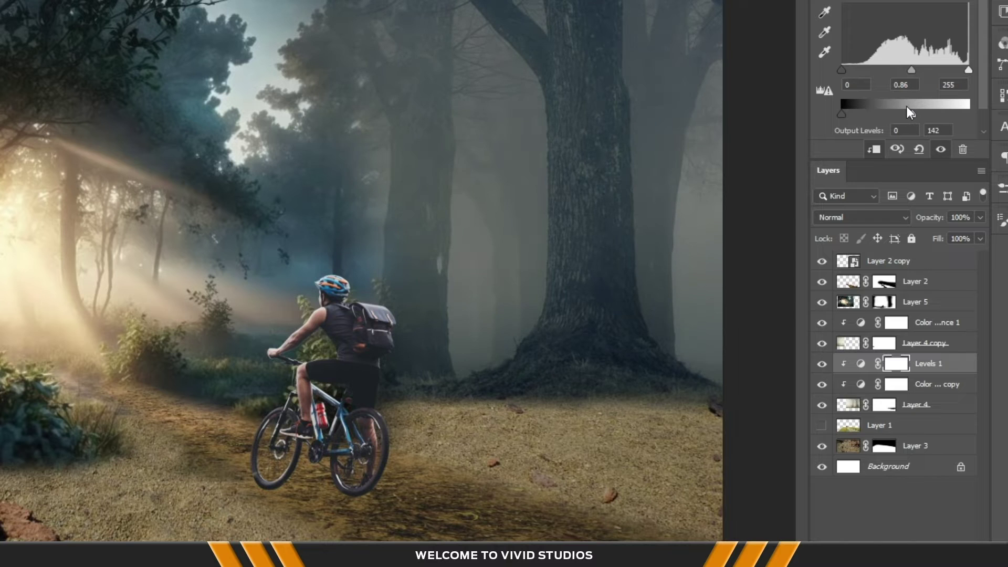
left_click_drag(934, 363, 933, 324)
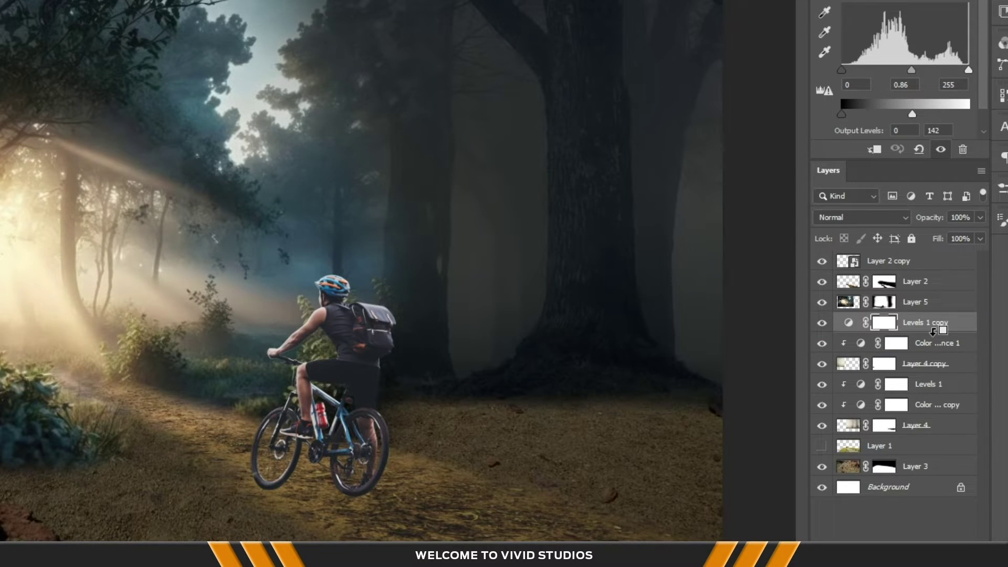
left_click(933, 330, "alt")
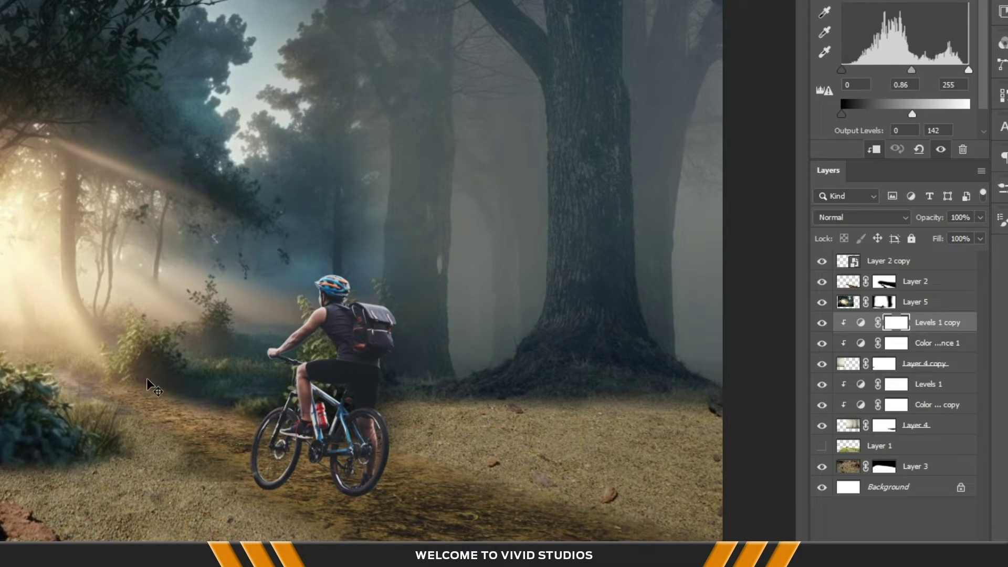
left_click(50, 504, "ctrl")
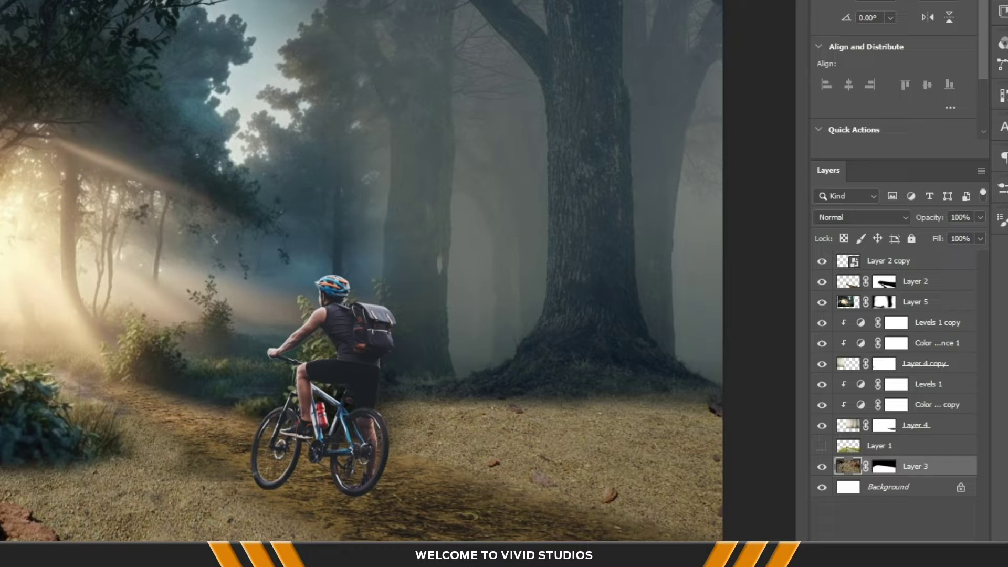
- Darken Layer 3's ground with clipped Levels and colorize it toward teal with Hue/Saturation
key("ctrl+l")
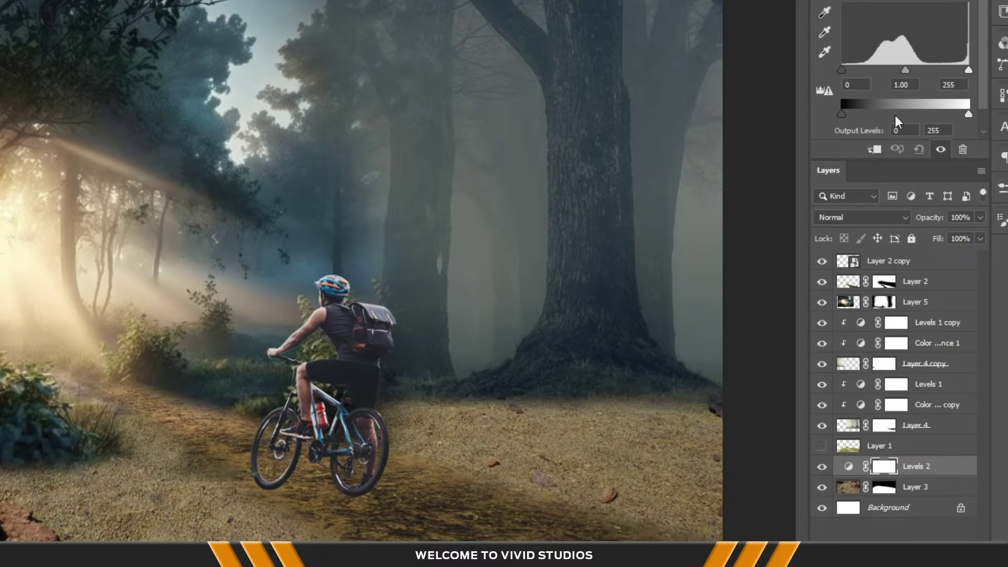
left_click(873, 149)
left_click_drag(963, 107, 916, 111)
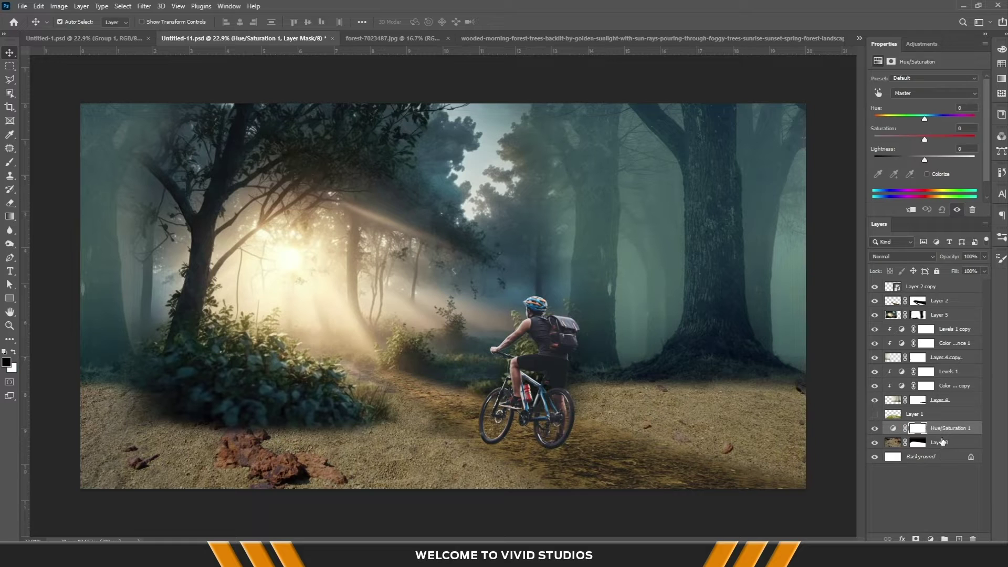
left_click(926, 174)
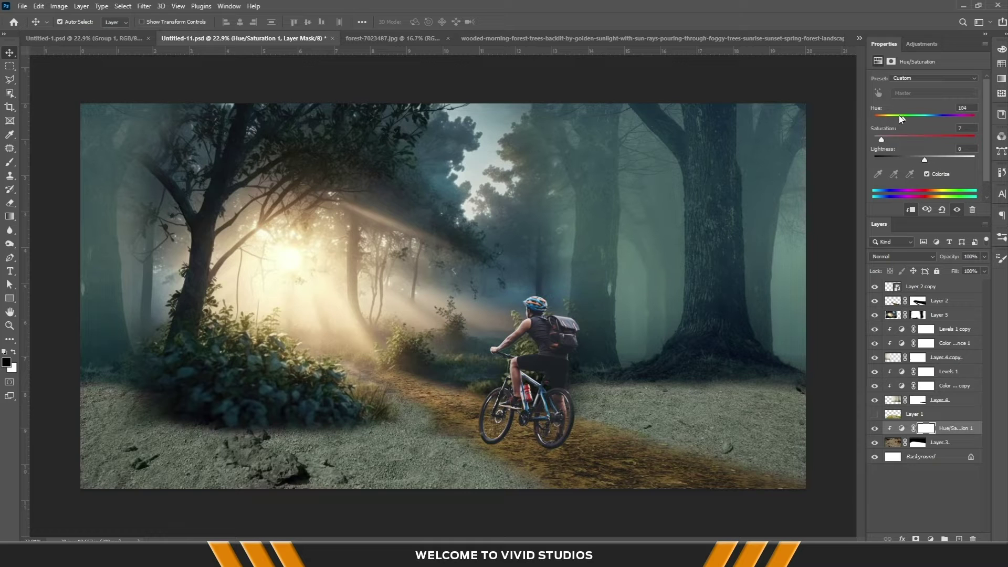
left_click_drag(902, 115, 893, 115)
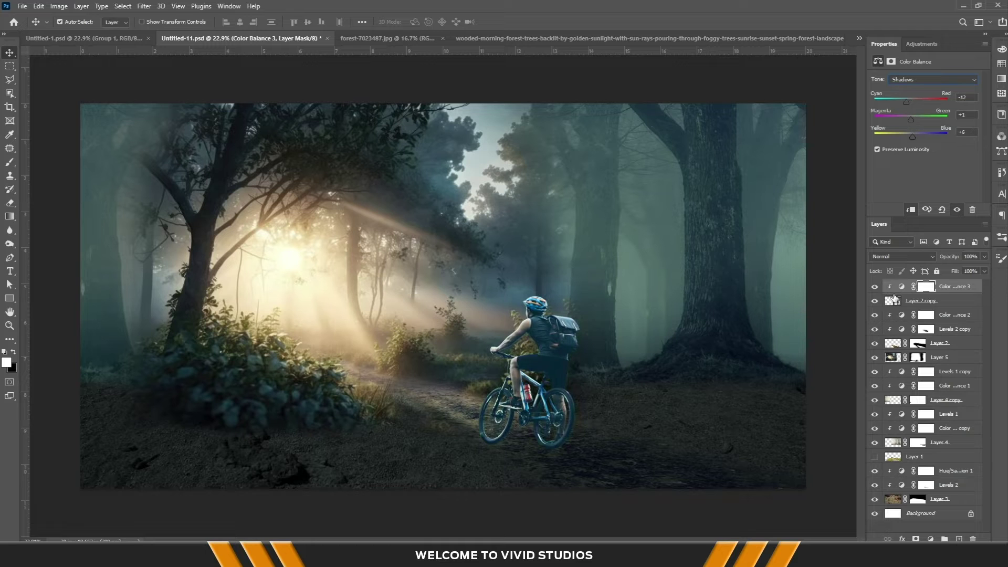
- Darken the cyclist with Levels and distort the grassy tree trunk to stand over the path
left_click_drag(974, 184, 941, 184)
left_click(921, 315)
key("ctrl+t")
left_click_drag(478, 447, 494, 439)
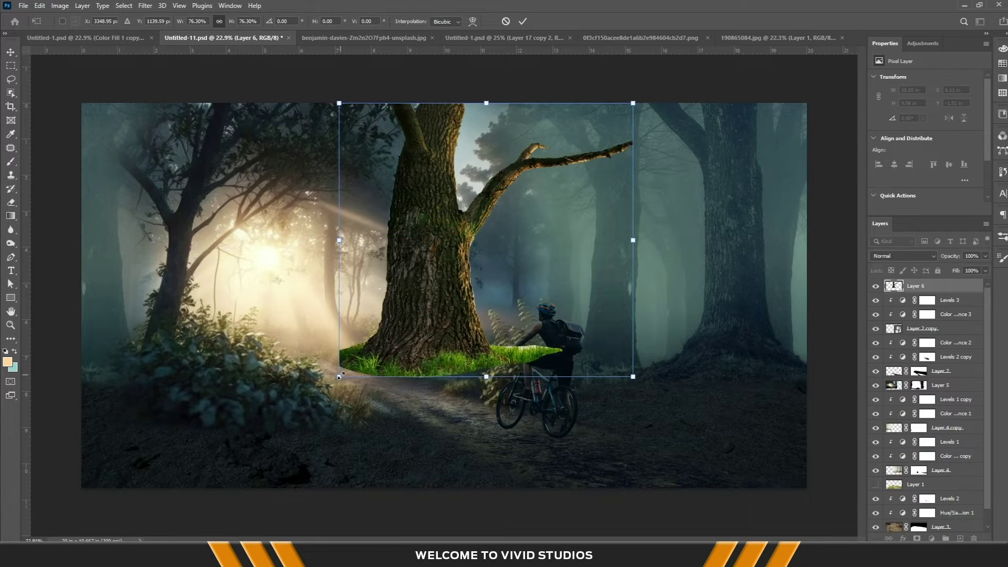
left_click_drag(339, 375, 349, 363)
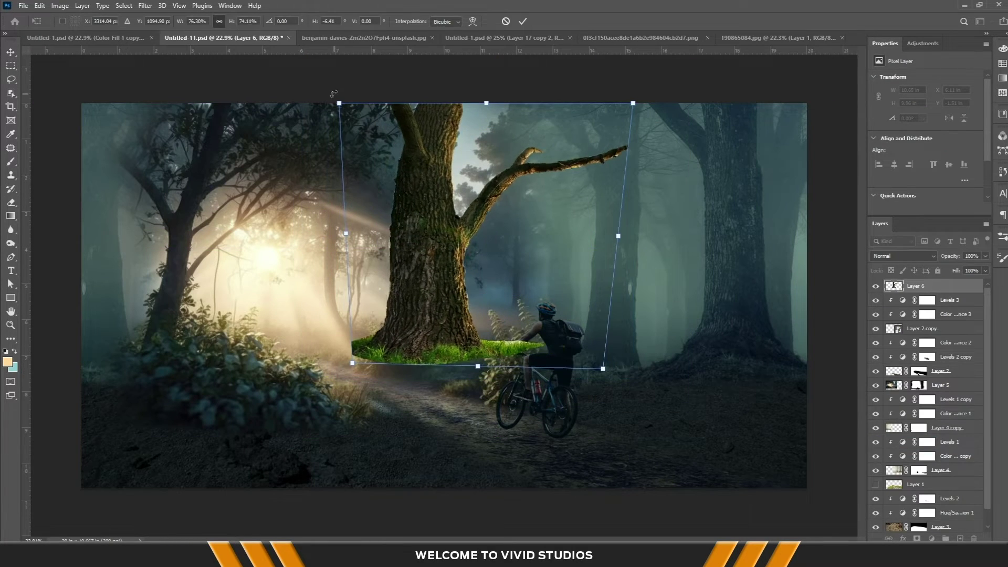
- Commit the trunk's shape, add a mask, and paint away the stray grass around its base
key("Return")
left_click(916, 538)
key("b")
scroll(742, 484, "up", 3)
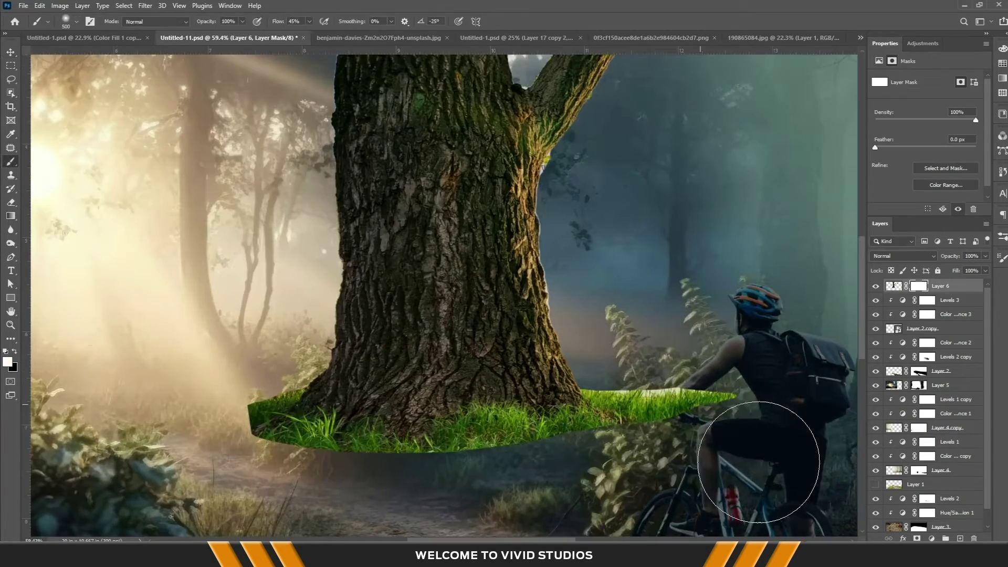
scroll(525, 368, "up", 2)
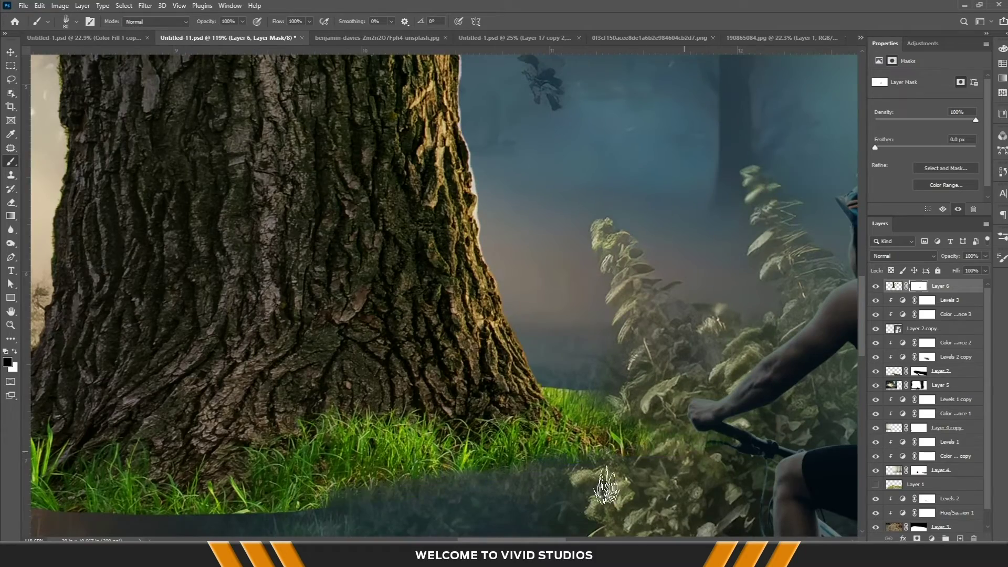
scroll(663, 461, "left", 3)
scroll(197, 465, "left", 3)
key("bracketright")
key("bracketright")
key("bracketright")
key("x")
left_click_drag(539, 490, 386, 387)
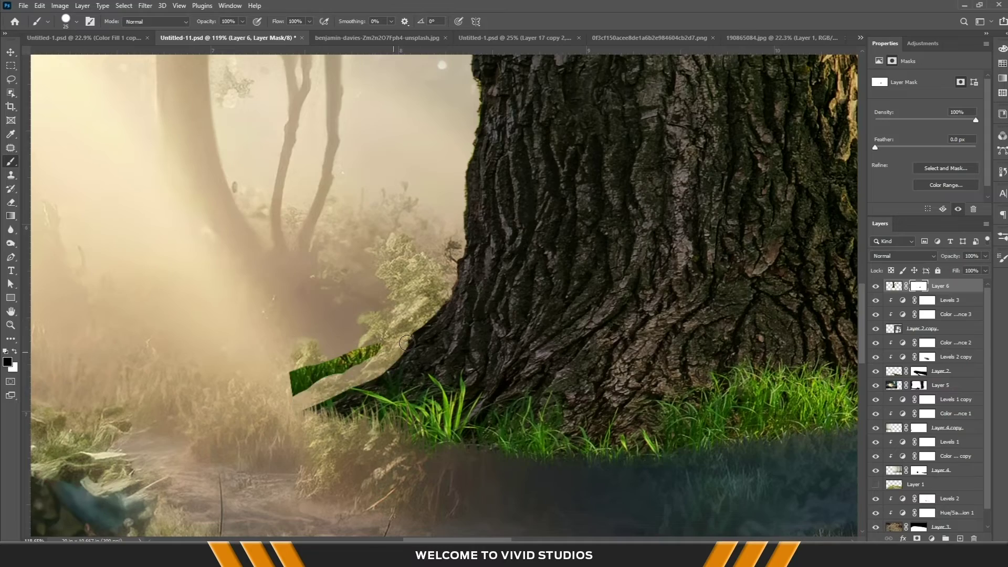
key("b")
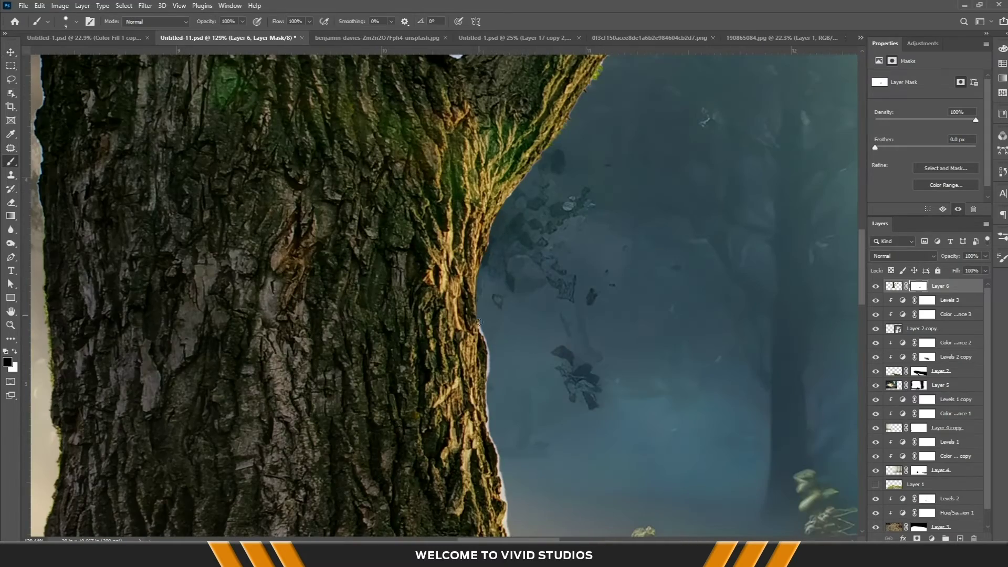
scroll(488, 363, "down", 5)
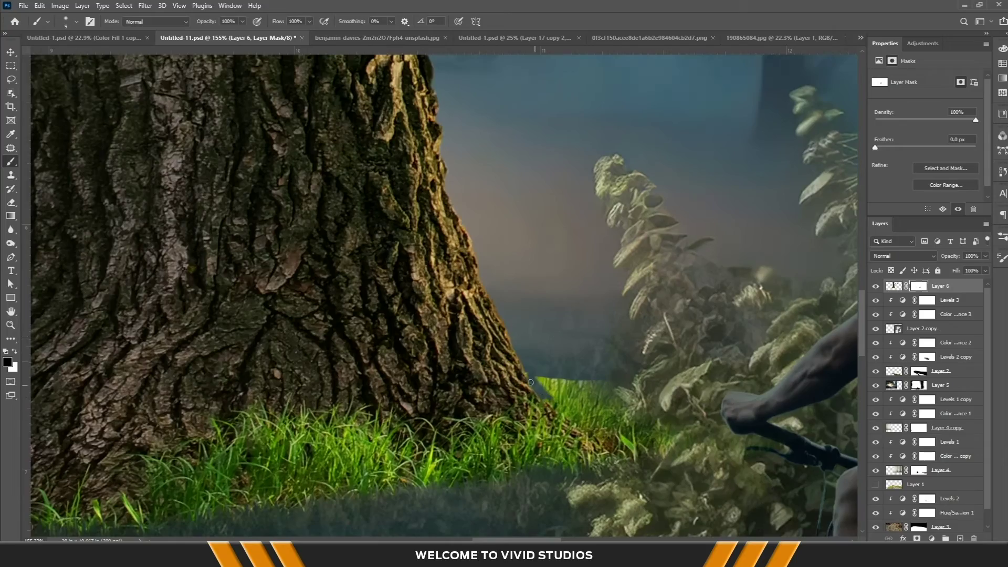
left_click_drag(530, 382, 656, 446)
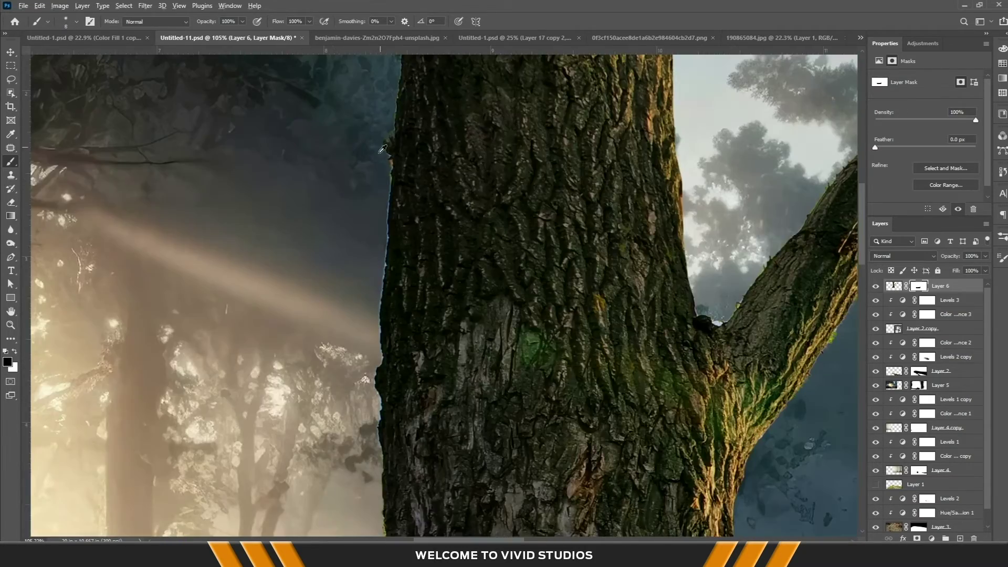
- Refine the tree mask along the trunk and branch edges with a smaller black brush
scroll(389, 306, "down", 2)
scroll(373, 183, "down", 2)
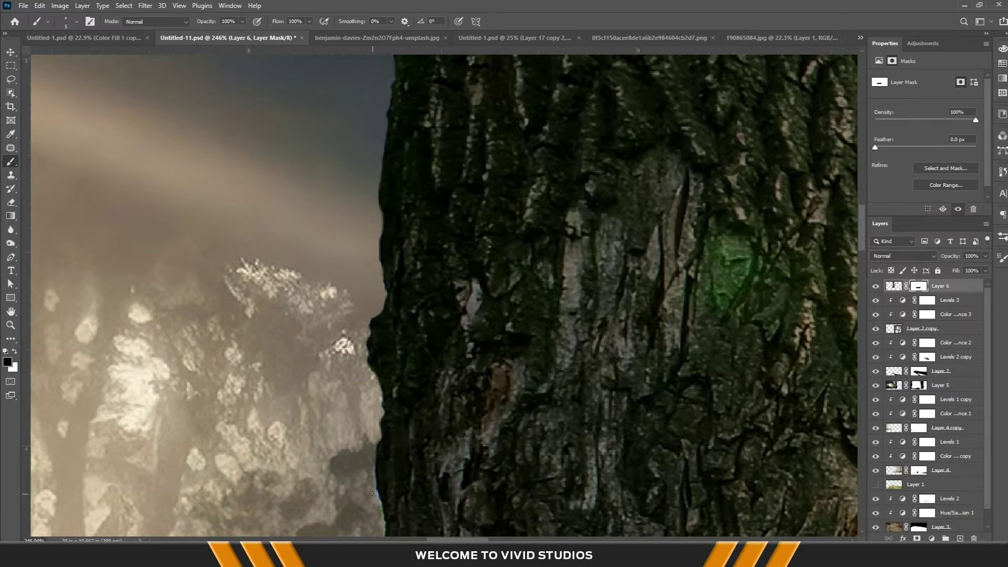
scroll(372, 492, "down", 2)
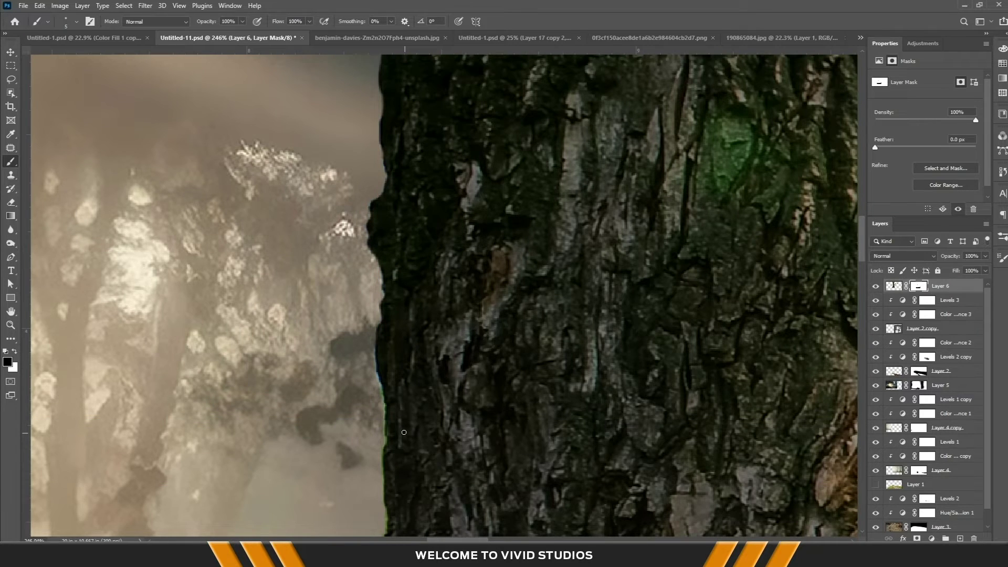
scroll(415, 381, "down", 2)
key("bracketleft")
key("bracketleft")
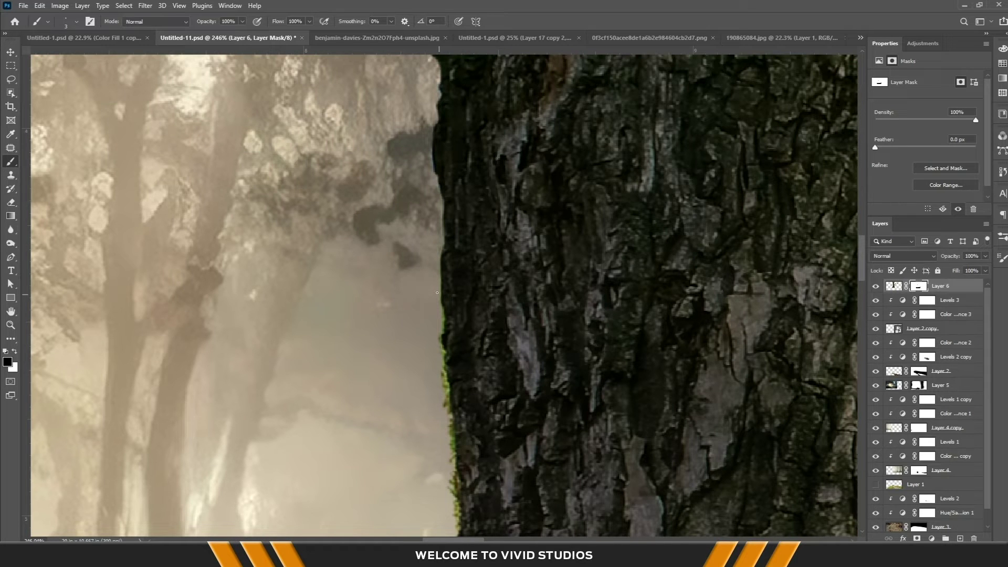
left_click_drag(436, 284, 457, 227)
scroll(459, 354, "down", 3)
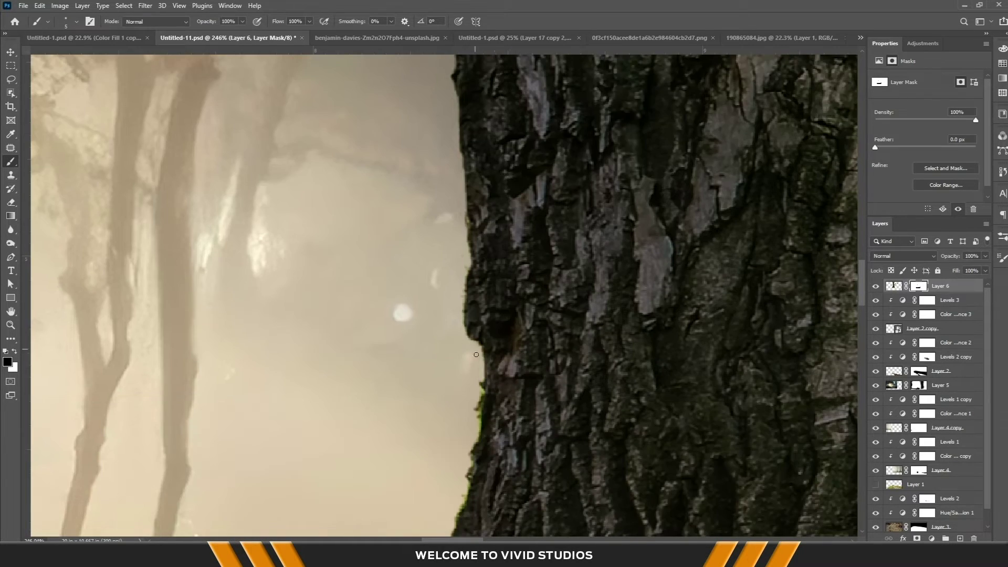
scroll(445, 329, "down", 2)
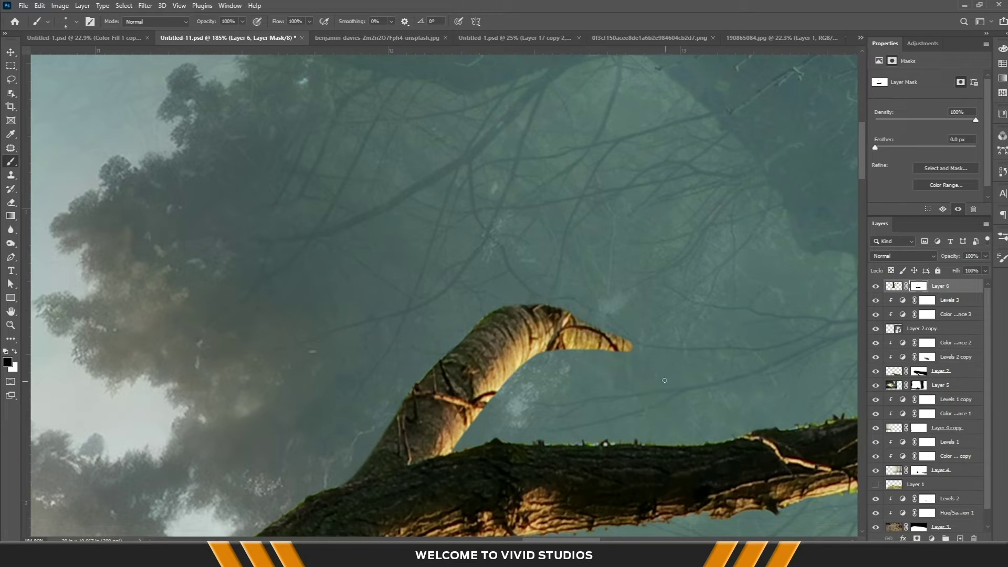
left_click_drag(460, 451, 237, 306)
left_click_drag(337, 298, 263, 320)
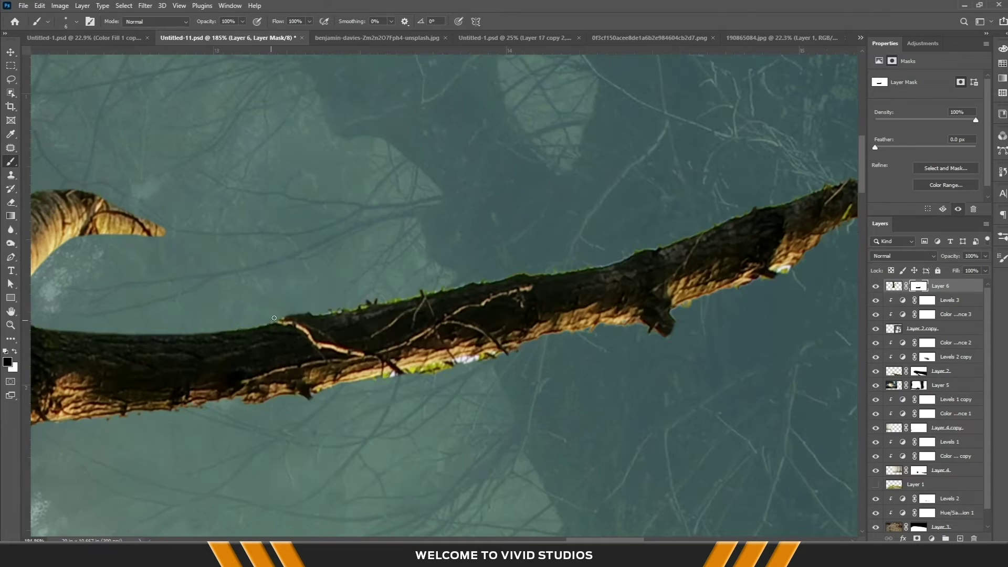
left_click_drag(661, 333, 519, 362)
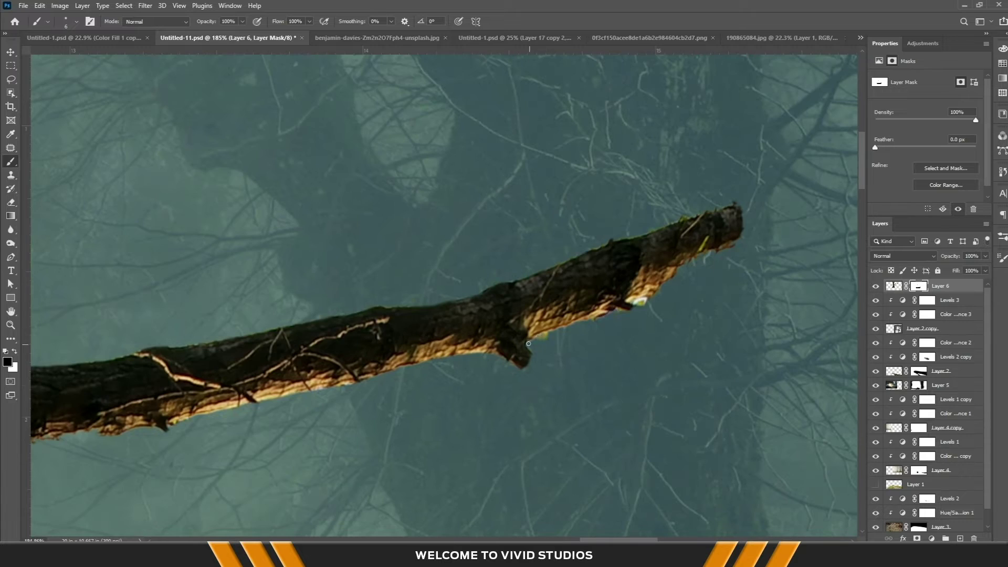
key("ctrl+0")
left_click(11, 51)
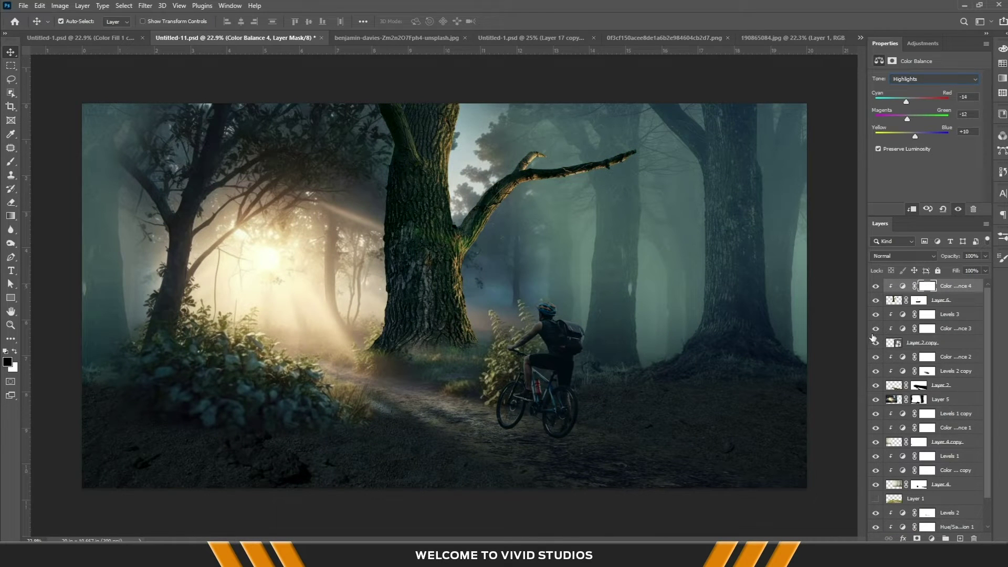
- Paint white fog around the big trunk and left bushes, then move the fill beneath Layer 2 copy
left_click(918, 300)
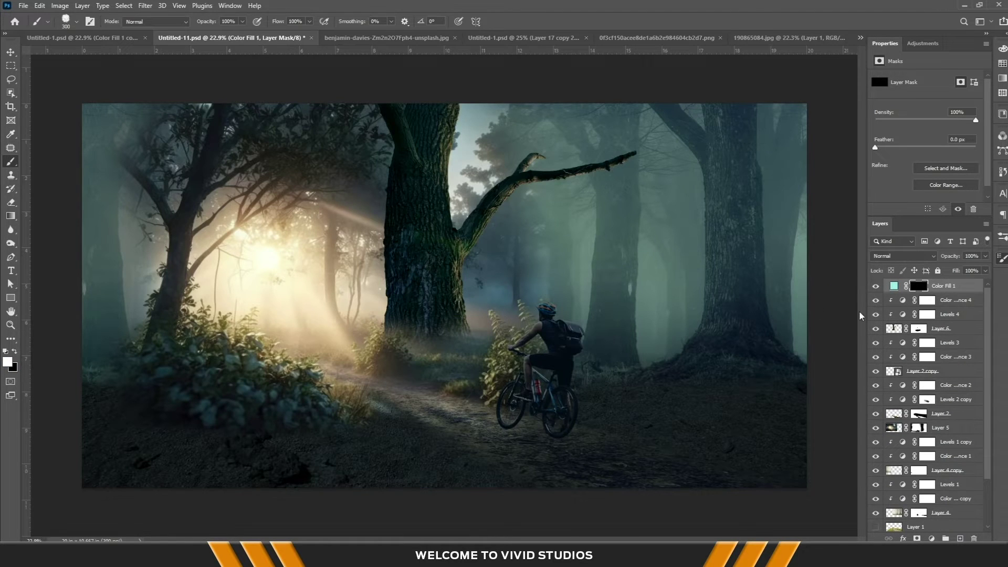
left_click_drag(419, 331, 472, 315)
mouse_move(383, 362)
left_mouse_down()
mouse_move(441, 304)
mouse_move(515, 273)
left_mouse_up()
key("bracketright")
key("bracketright")
key("bracketright")
mouse_move(105, 378)
left_mouse_down()
mouse_move(181, 382)
mouse_move(236, 367)
left_mouse_up()
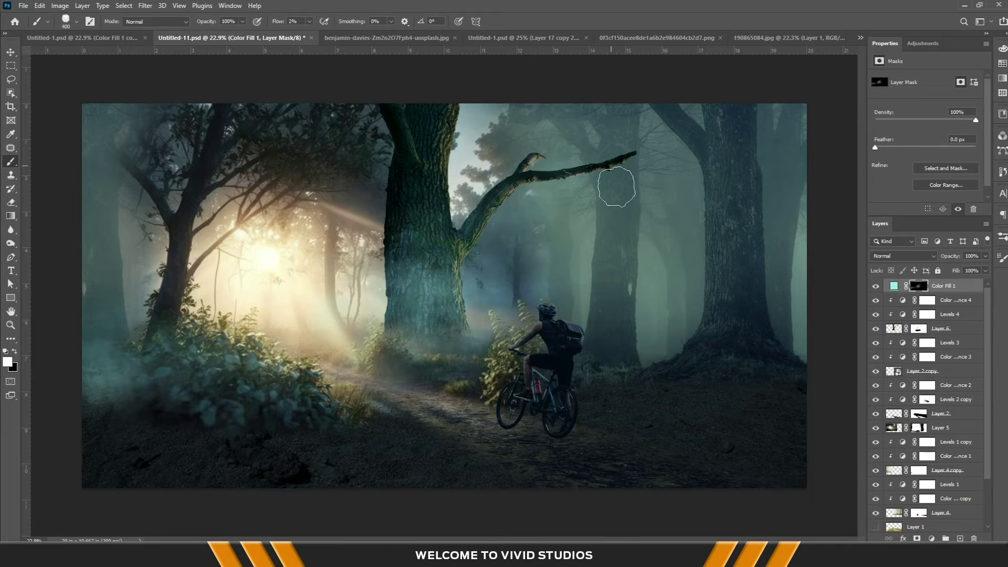
key("v")
left_click_drag(945, 285, 944, 378)
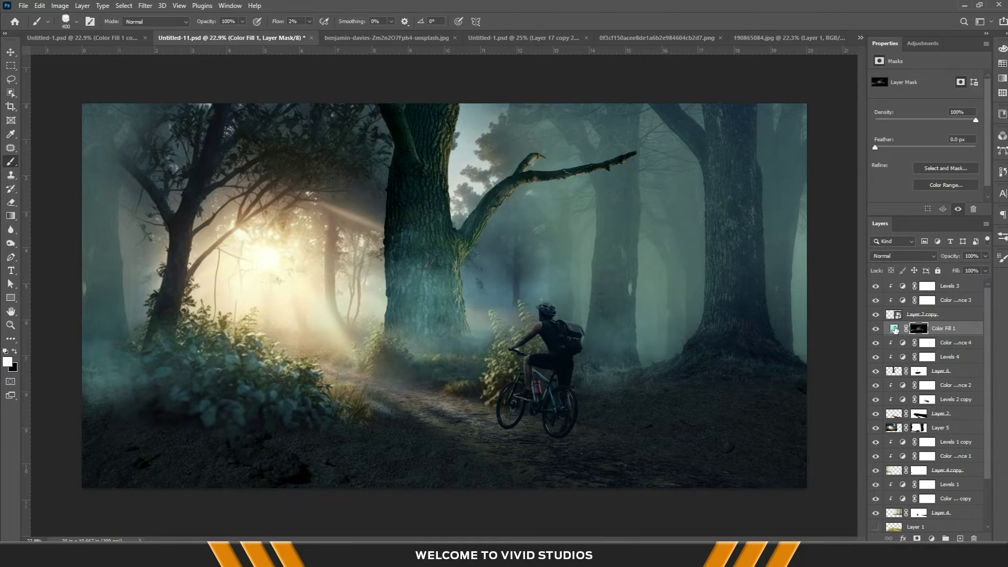
- Add fog near the cyclist, right side, bushes and path at 60%, and darken the teal
key("b")
mouse_move(498, 310)
left_mouse_down()
mouse_move(613, 364)
mouse_move(806, 299)
left_mouse_up()
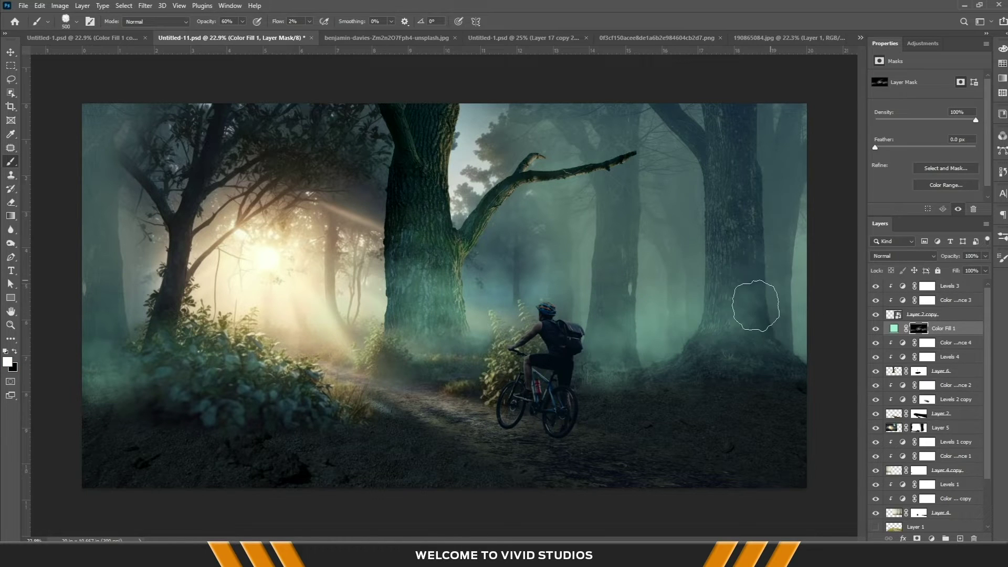
key("6")
key("bracketright")
left_click_drag(399, 157, 393, 253)
mouse_move(131, 273)
left_mouse_down()
mouse_move(108, 322)
mouse_move(317, 434)
mouse_move(462, 388)
left_mouse_up()
double_click(893, 328)
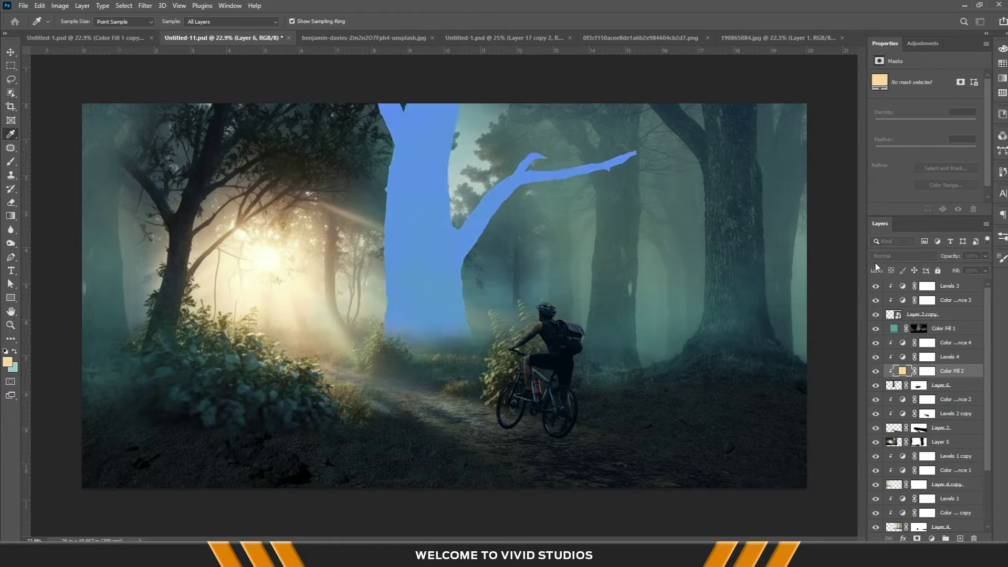
- Paint a clipped teal fill onto the trunk's left side and add fog right of the cyclist
left_click(572, 332)
key("ctrl+i")
left_click_drag(438, 247, 483, 250)
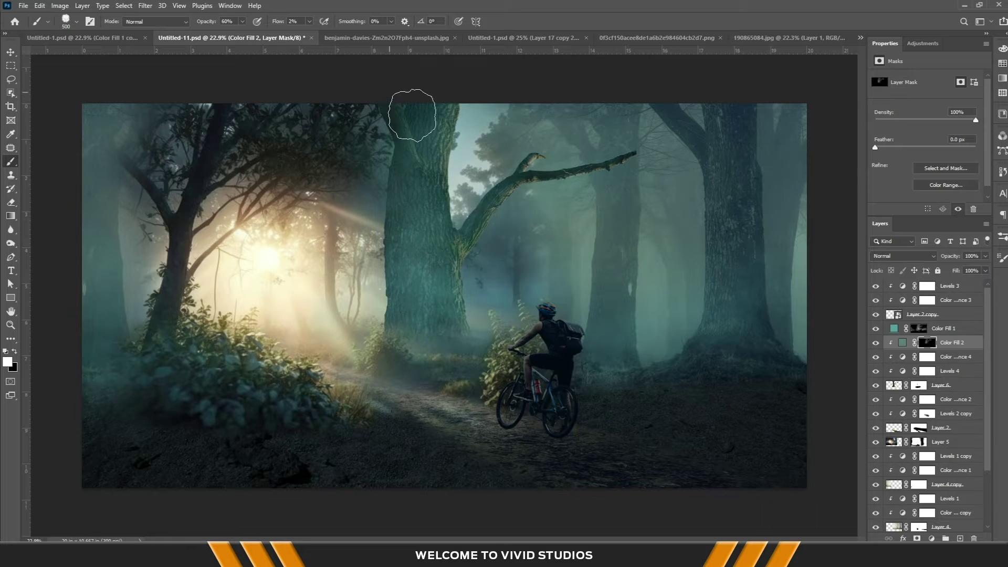
key("alt+bracketright")
left_click_drag(653, 387, 444, 413)
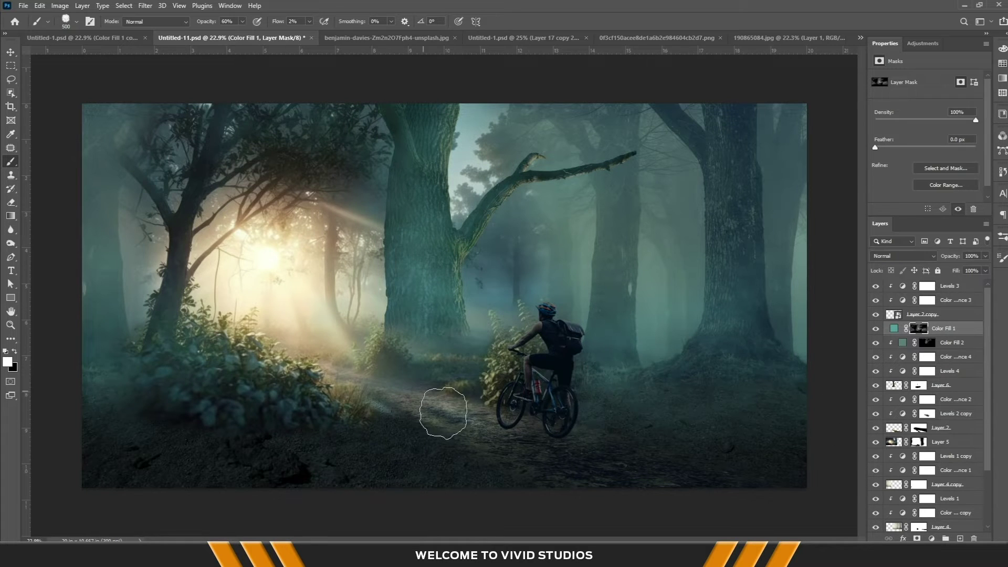
- Draw an orange-to-transparent glow around the sun beneath the tree layer and stamp light rays
key("v")
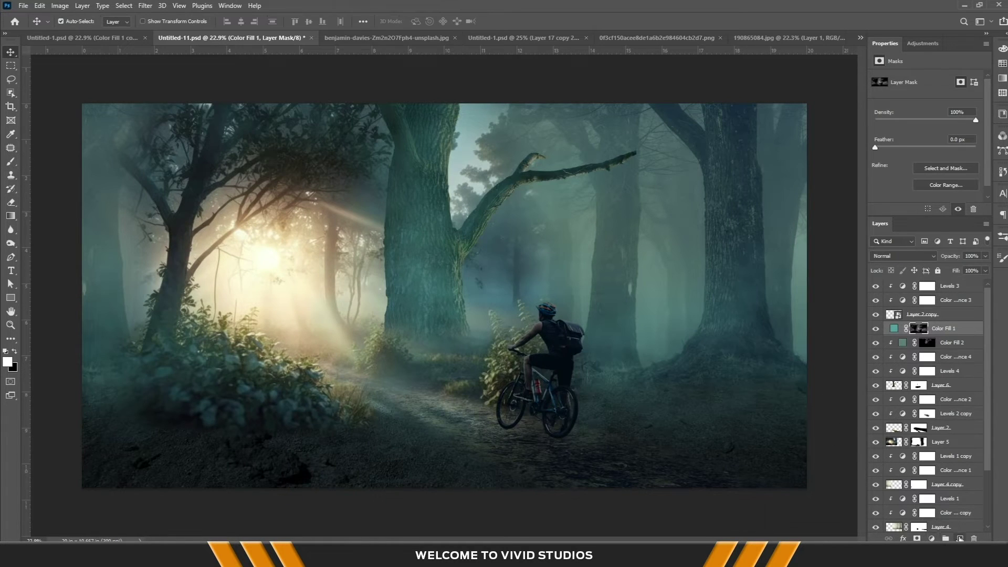
left_click(327, 21)
left_click_drag(268, 257, 430, 273)
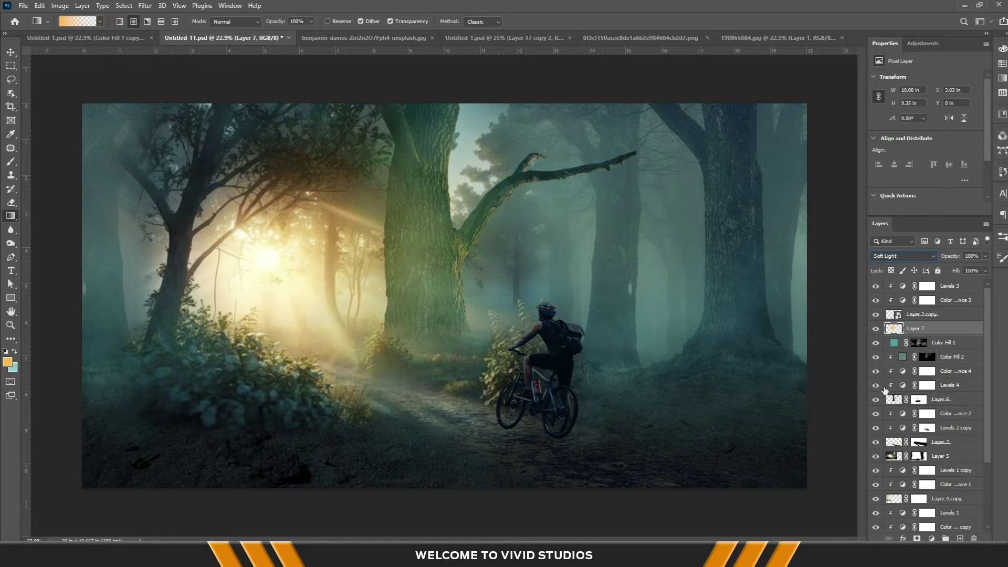
left_click_drag(933, 326, 933, 406)
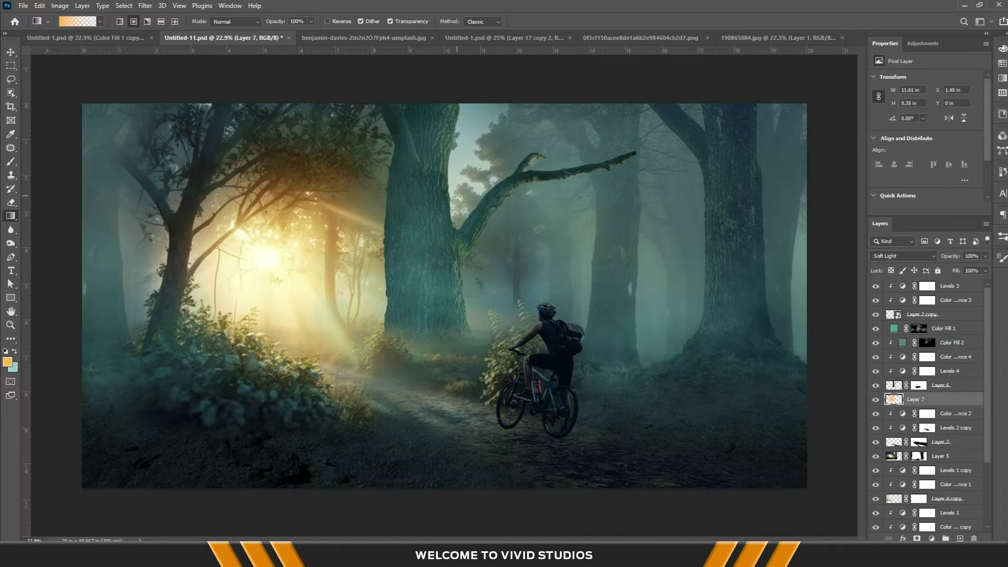
key("b")
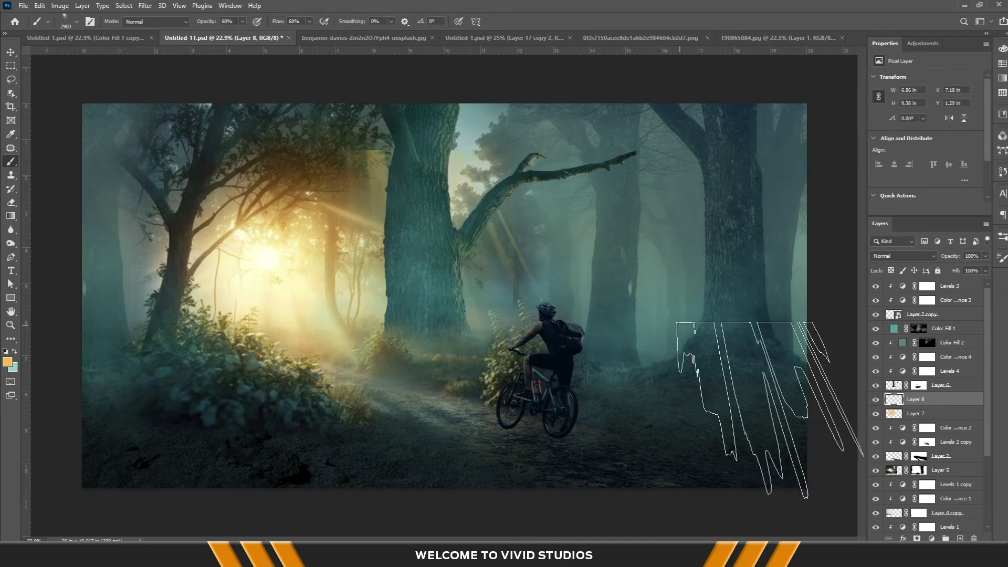
left_click(525, 262)
- Rotate and move the light rays toward the sun, blending them at Linear Dodge 74%
key("ctrl+t")
left_click_drag(519, 310, 466, 390)
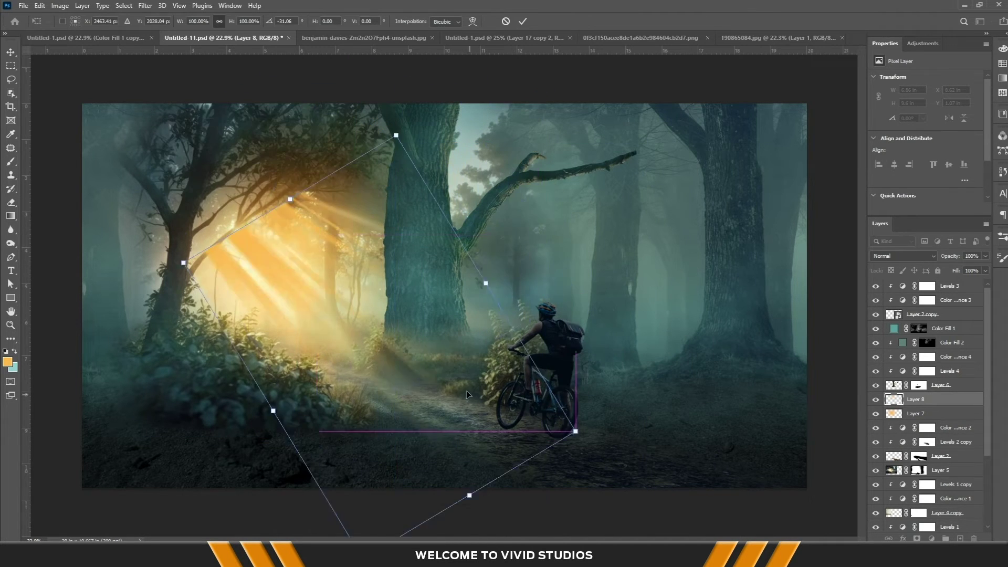
left_click_drag(656, 368, 696, 317)
key("Return")
key("v")
left_click_drag(414, 341, 398, 288)
key("ctrl+t")
key("Return")
- Mask out the rays near the top, then rotate, narrow and straighten the beams
left_click(916, 538)
key("b")
key("d")
mouse_move(209, 158)
left_mouse_down()
mouse_move(275, 273)
mouse_move(236, 157)
left_mouse_up()
key("ctrl+t")
left_click_drag(121, 173, 109, 247)
key("ctrl+minus")
left_click_drag(192, 259, 554, 315)
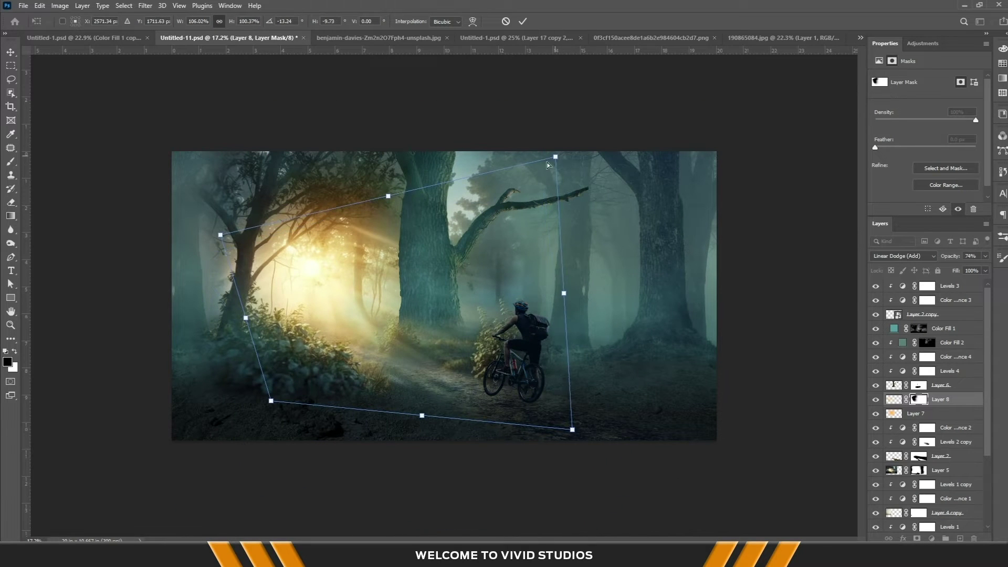
key("Return")
key("ctrl+0")
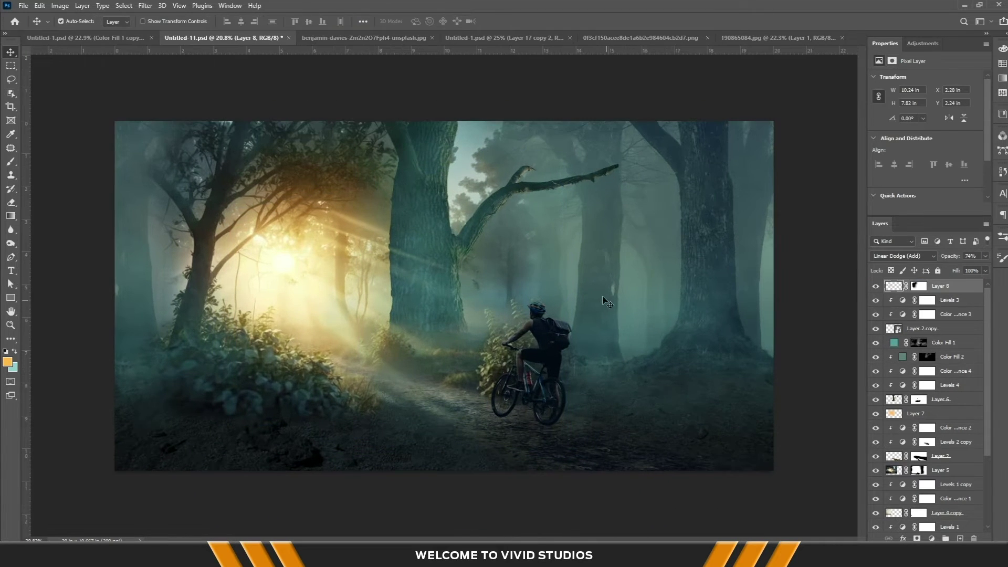
scroll(938, 395, "down", 3)
- Paint brightness onto the sunlit path with the Levels 5 mask and darken the bottom and right edges
key("b")
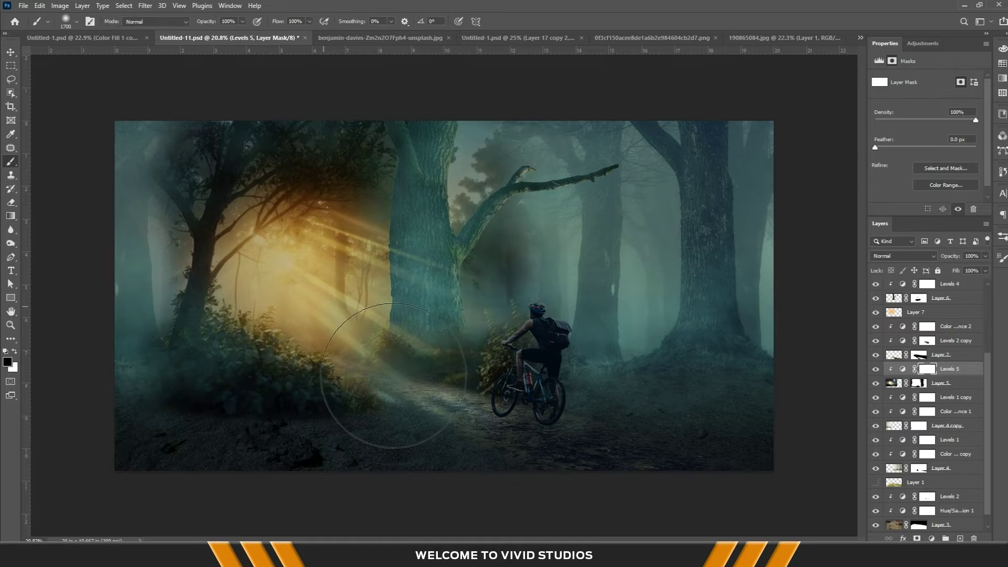
left_click_drag(428, 259, 444, 415)
left_click_drag(499, 346, 438, 375)
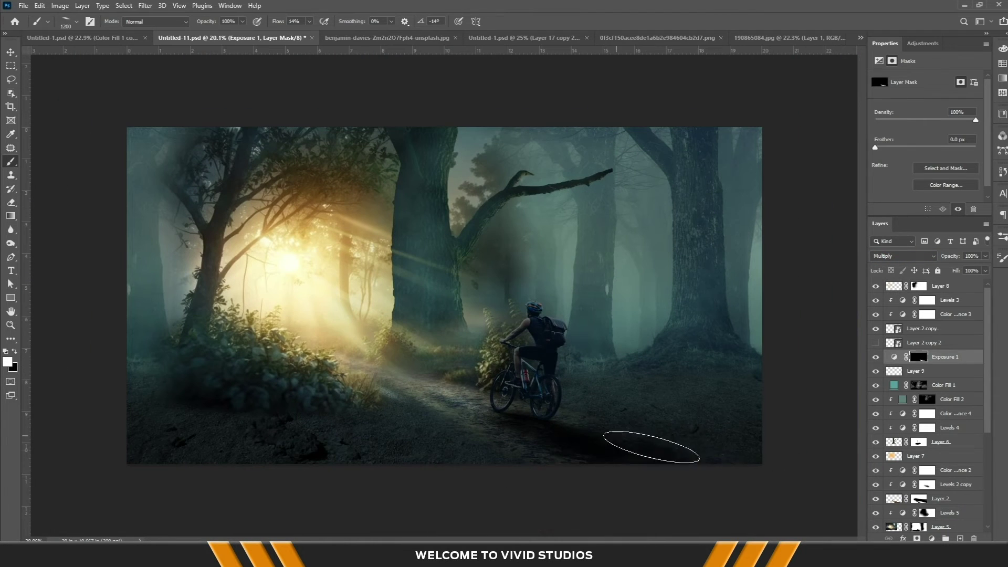
mouse_move(652, 447)
left_mouse_down()
mouse_move(483, 479)
mouse_move(824, 371)
mouse_move(814, 227)
mouse_move(775, 239)
left_mouse_up()
key("x")
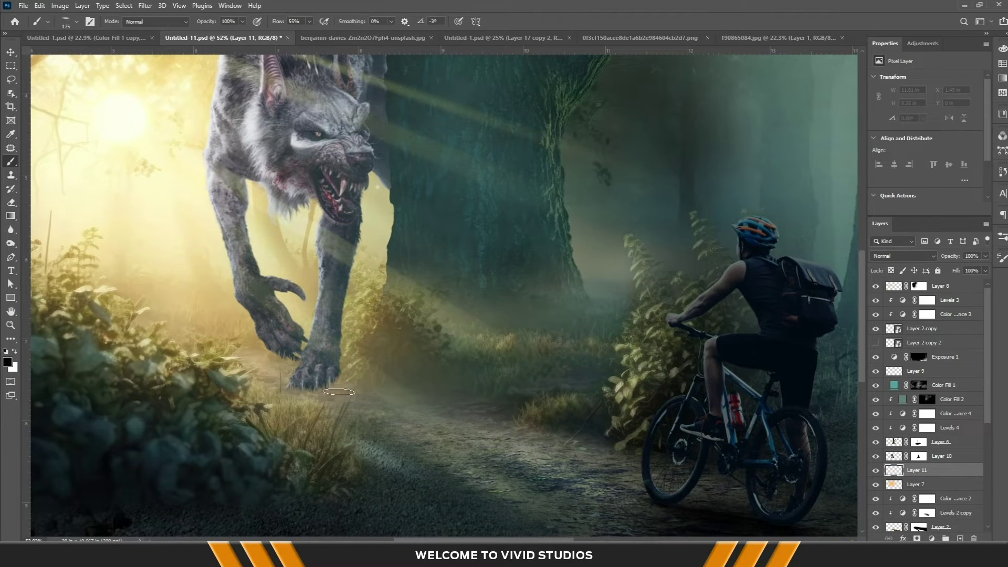
- Paint a soft, low-flow shadow across the path beneath the wolf
key("shift+1")
key("shift+5")
mouse_move(315, 385)
left_mouse_down()
mouse_move(461, 387)
mouse_move(529, 416)
left_mouse_up()
left_click_drag(630, 388, 461, 414)
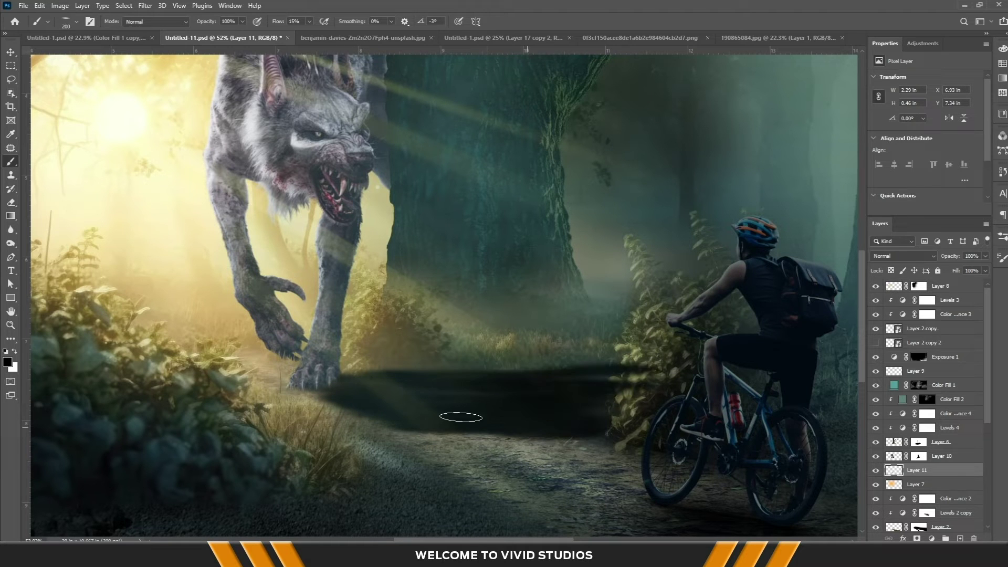
left_click_drag(378, 436, 525, 451)
- Erase parts of the wolf's shadow with a larger eraser to lighten it
key("e")
scroll(525, 452, "down", 3)
mouse_move(456, 390)
left_mouse_down()
mouse_move(313, 480)
mouse_move(619, 379)
left_mouse_up()
key("b")
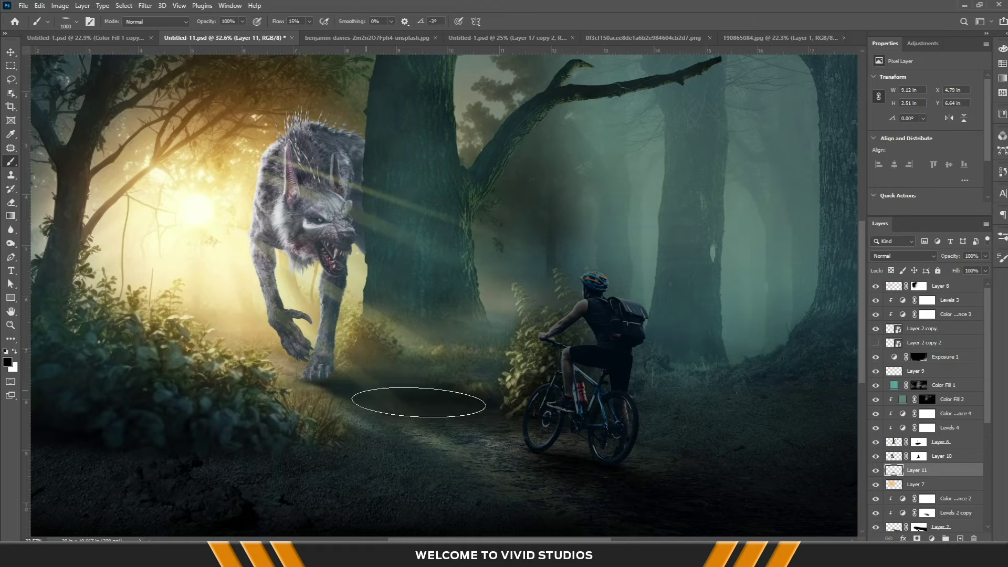
key("e")
key("bracketright")
key("bracketright")
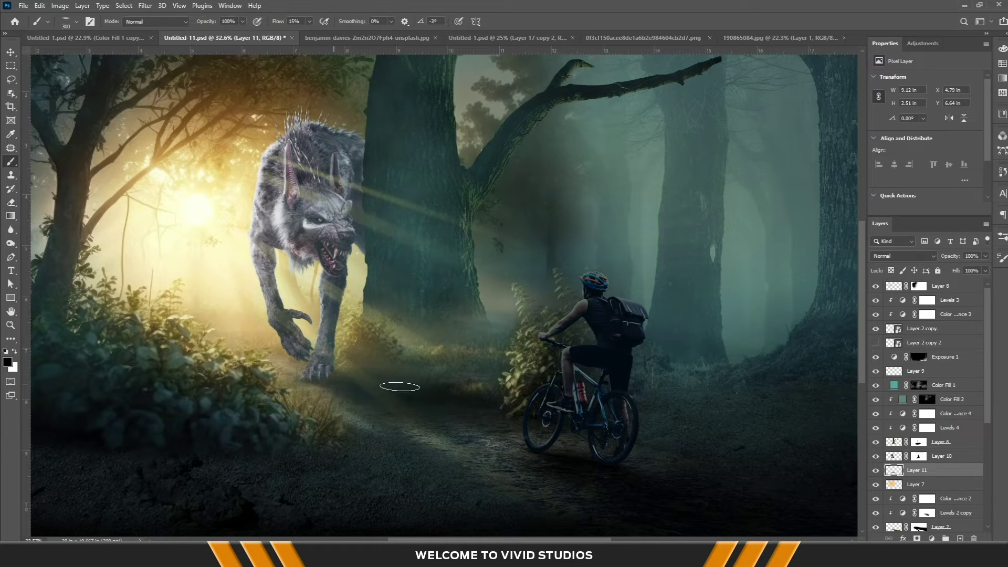
scroll(414, 386, "down", 3)
scroll(450, 378, "up", 2)
scroll(603, 384, "up", 1)
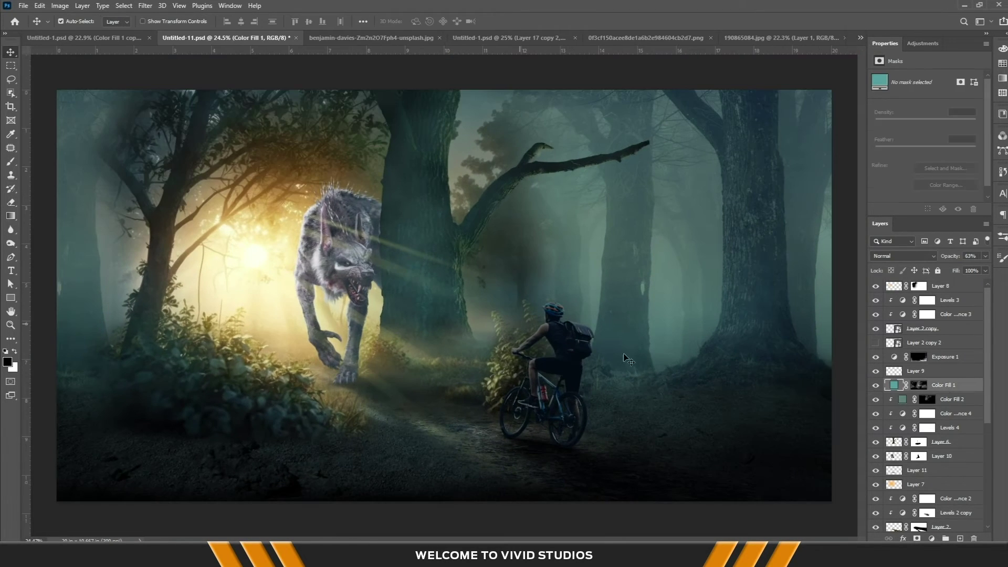
- Darken the wolf with an adjustment and confirm the enlarged bottom-left foliage
left_click_drag(945, 184, 932, 178)
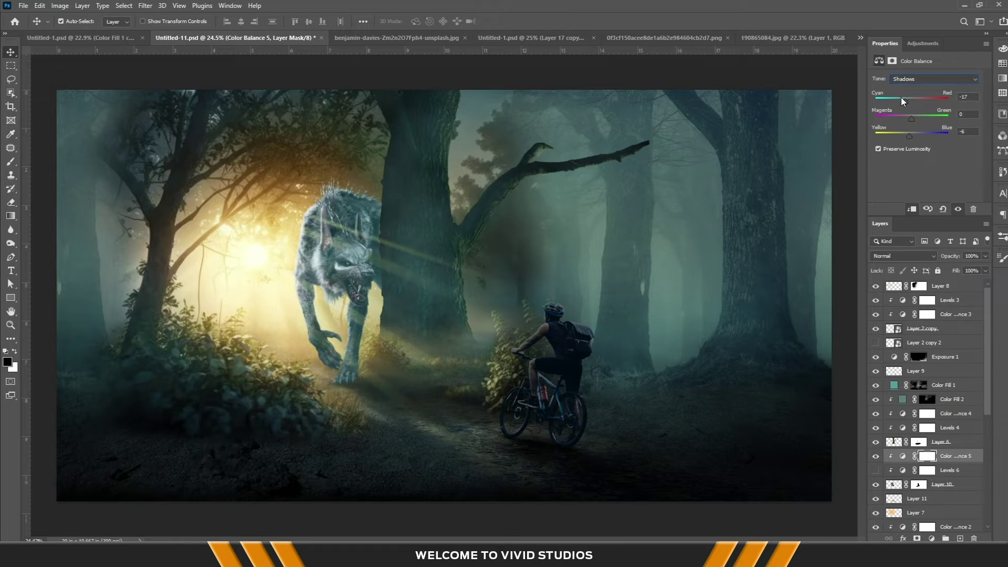
left_click(876, 470)
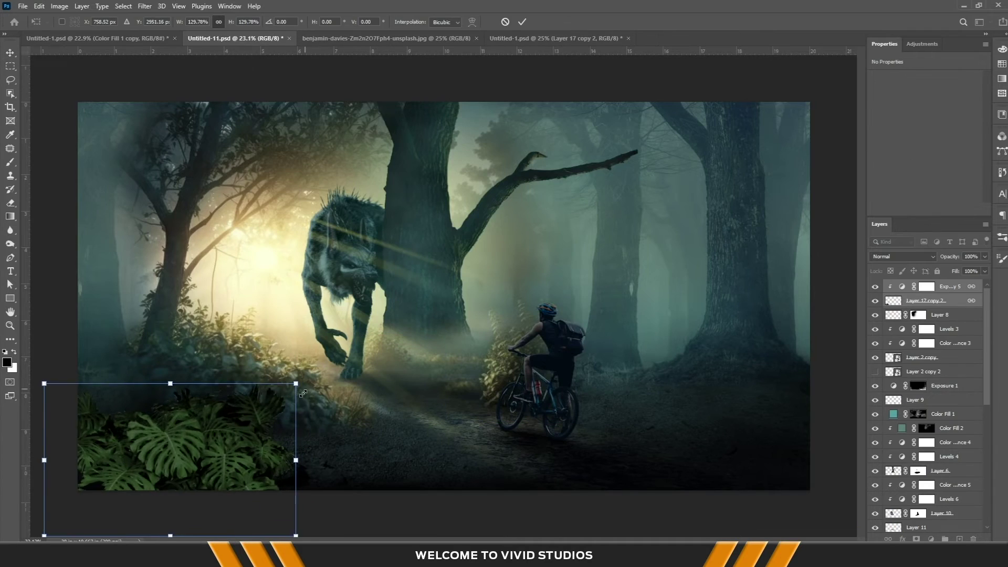
key("Return")
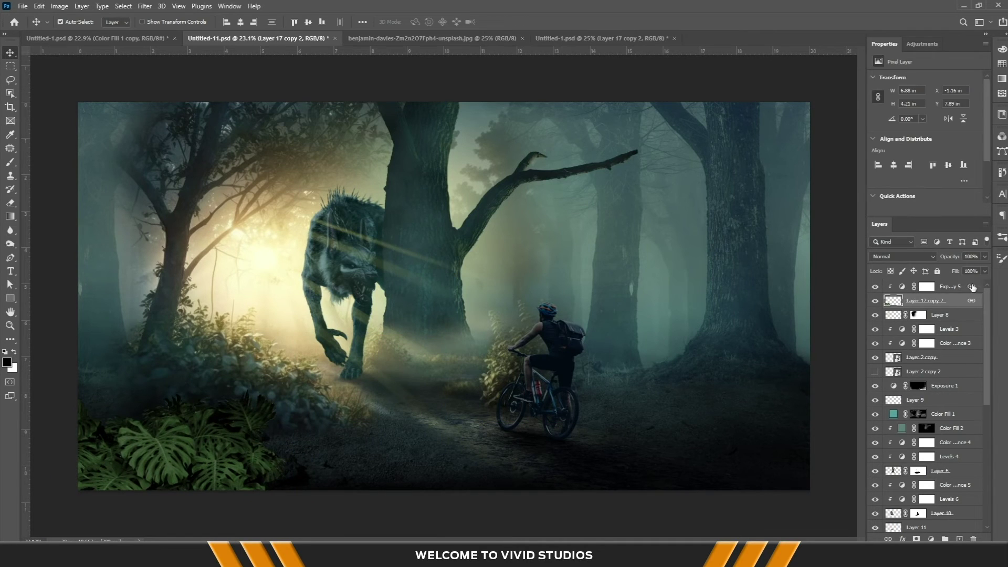
- Duplicate foliage along the bottom edge to the bottom-right, and place a fern beside the bike
key("ctrl+alt+t")
left_click_drag(222, 413, 737, 434)
key("Return")
key("ctrl+alt+t")
key("Return")
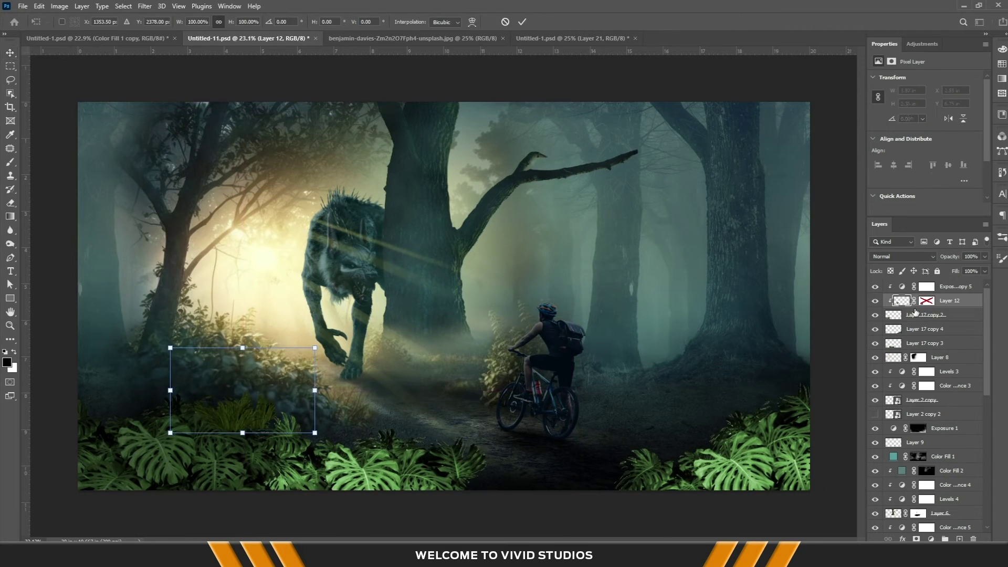
key("Return")
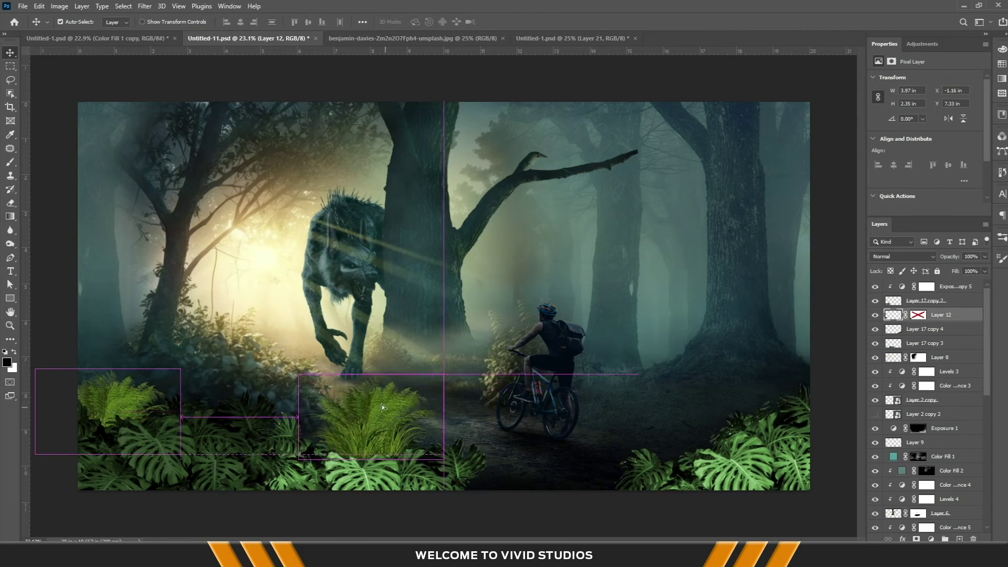
mouse_move(346, 423)
left_mouse_down()
mouse_move(603, 393)
mouse_move(613, 471)
mouse_move(589, 382)
left_mouse_up()
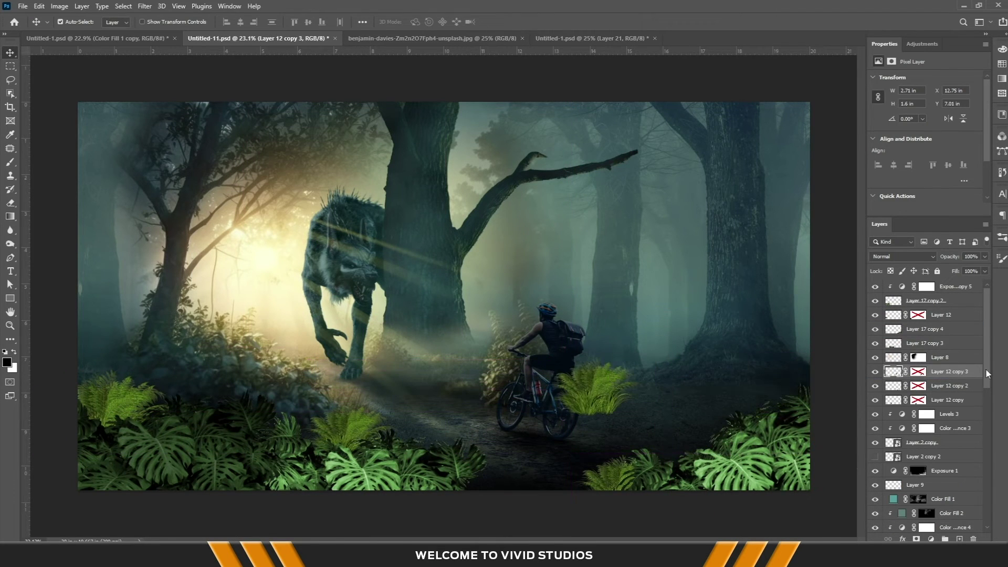
- Gather all the foliage layers into one group beneath the exposure adjustment
left_click(949, 300, "shift")
left_click(947, 399, "shift")
key("ctrl+g")
left_click(947, 286)
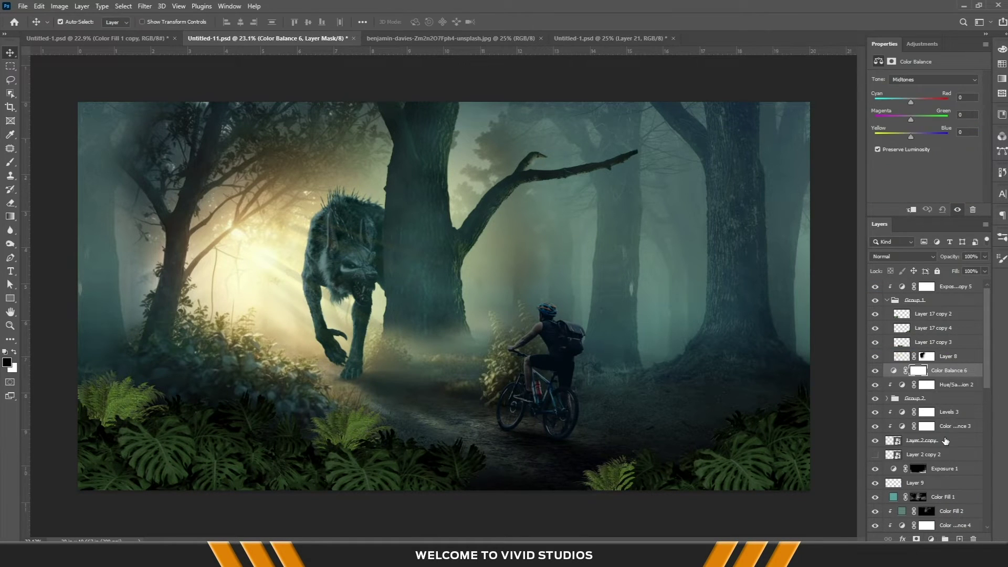
- Adjust the foliage Color Balance shadows, then dim its brightest highlight tones
left_click(931, 79)
left_click(899, 97)
key("Down")
key("Down")
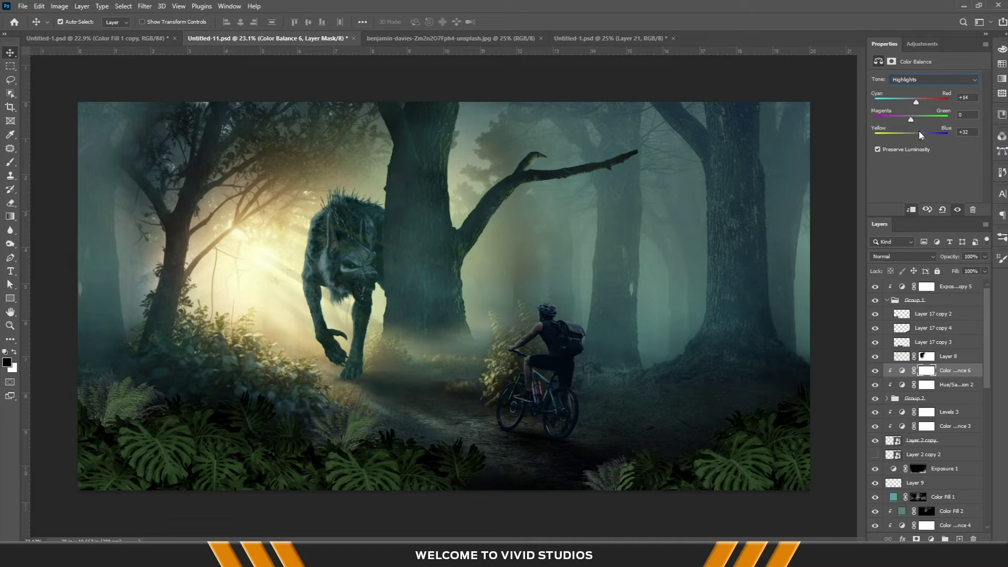
left_click_drag(976, 185, 954, 184)
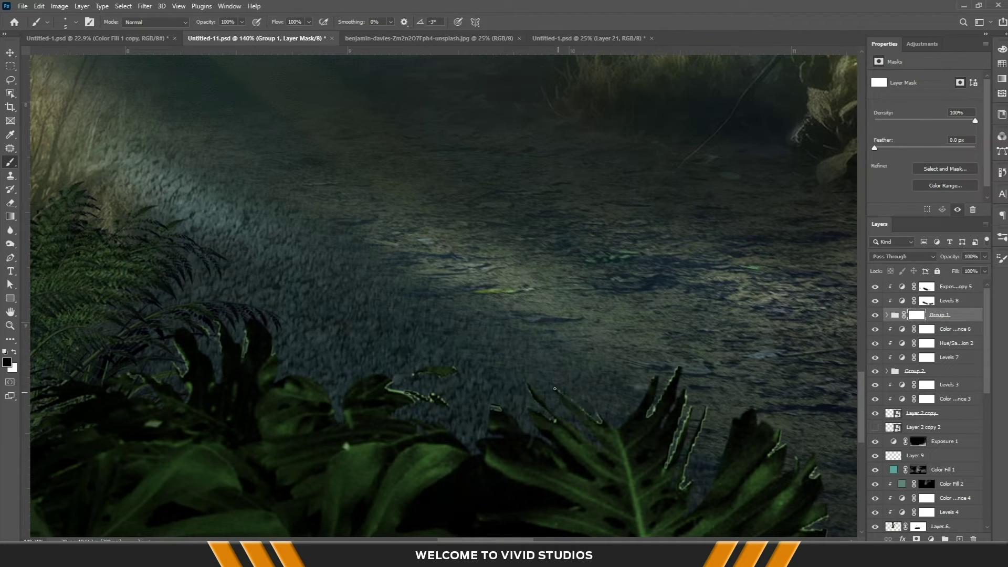
scroll(662, 466, "up", 5)
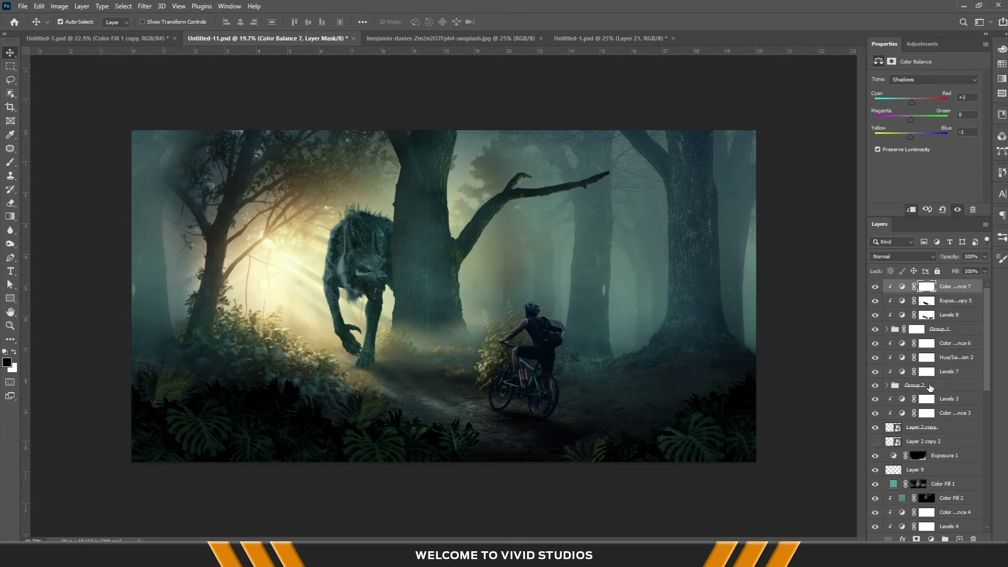
- Expand the foliage group in the Layers panel to reveal its layers
scroll(924, 398, "down", 5)
left_click(949, 481)
scroll(472, 318, "up", 2)
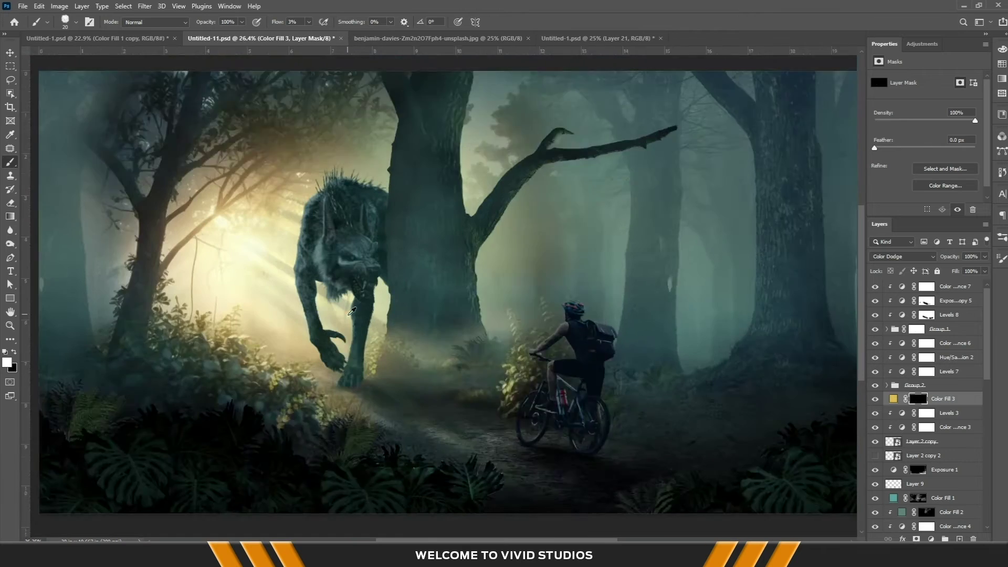
- Paint a warm streak of sunlight across the forest path on the light layer's mask
key("x")
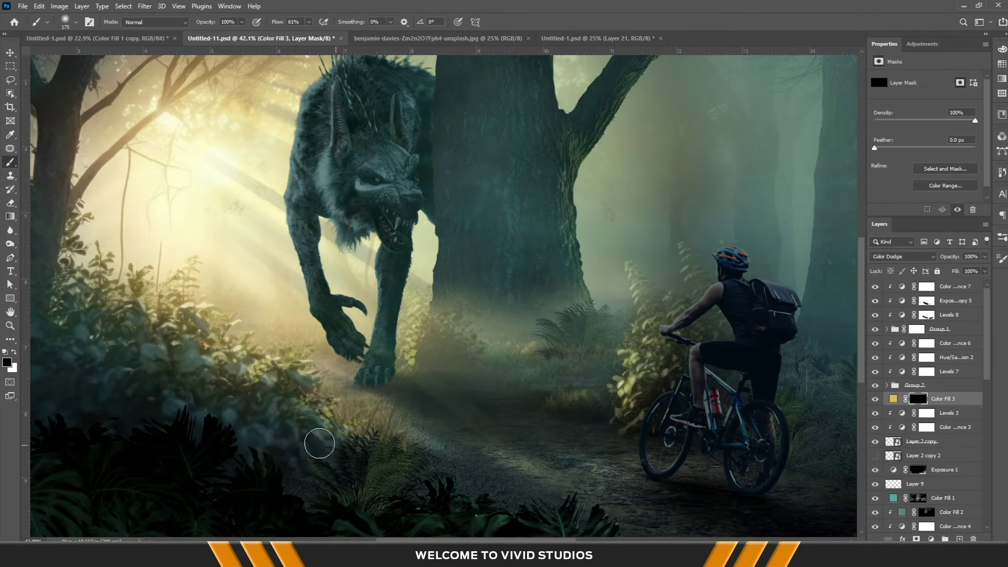
scroll(341, 378, "down", 5, "alt")
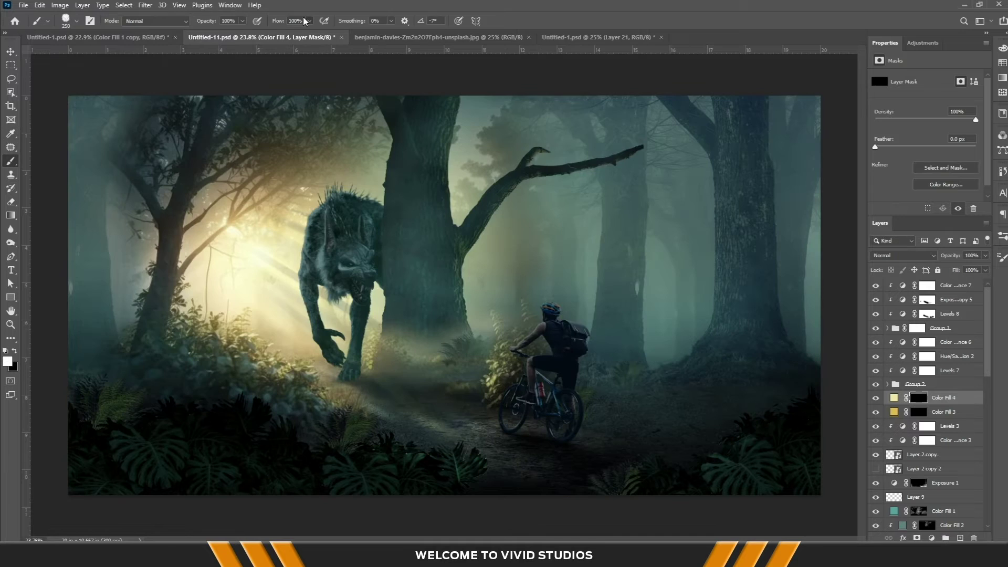
left_click_drag(420, 417, 452, 433)
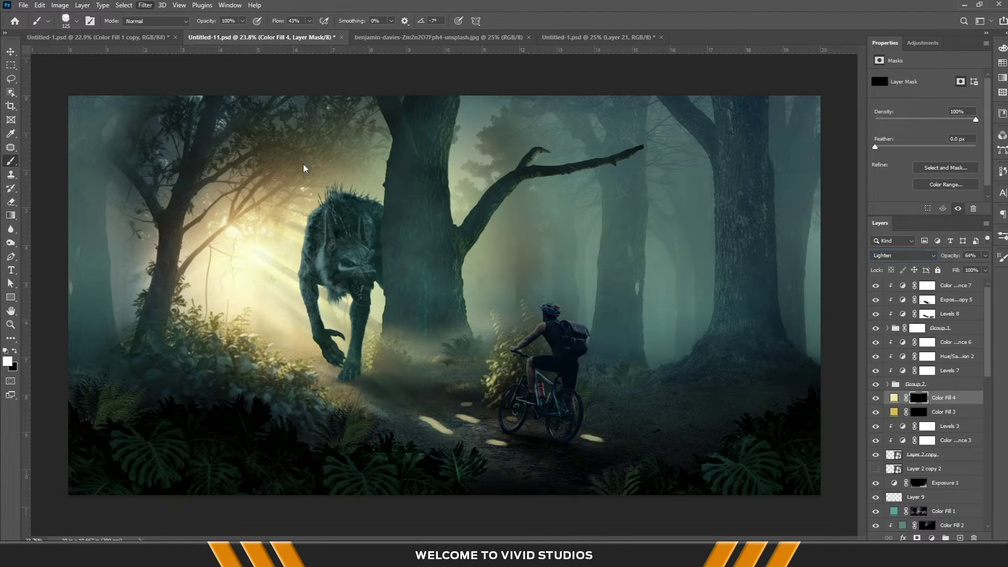
key("space")
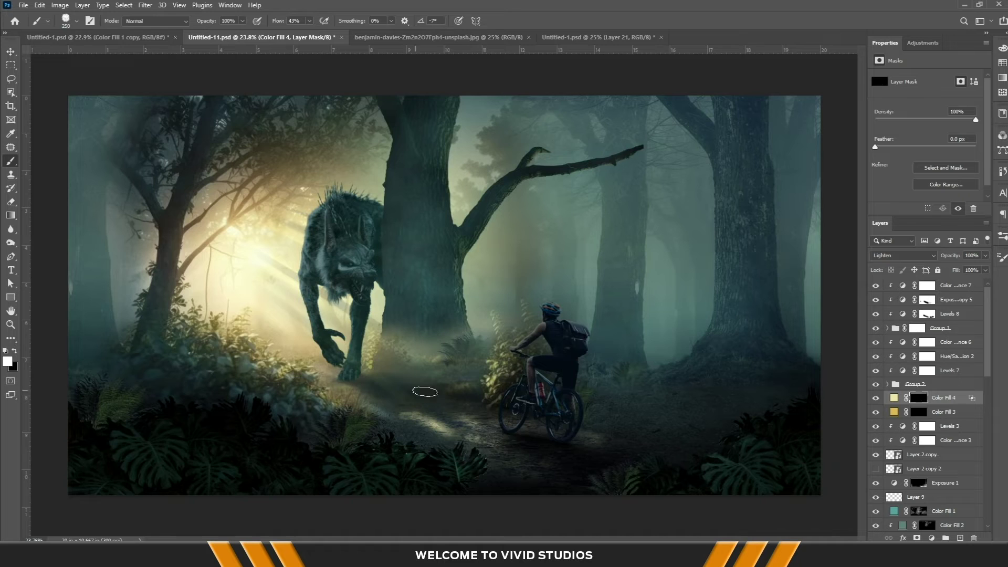
key("i")
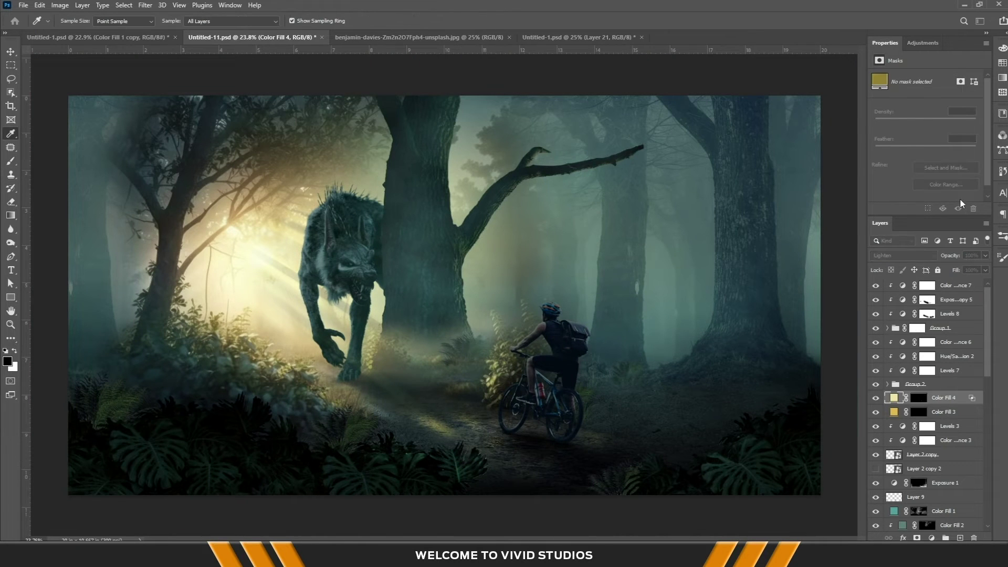
key("b")
- Select the yellow Color Dodge light layer and fit the whole image in view
scroll(459, 387, "up", 5)
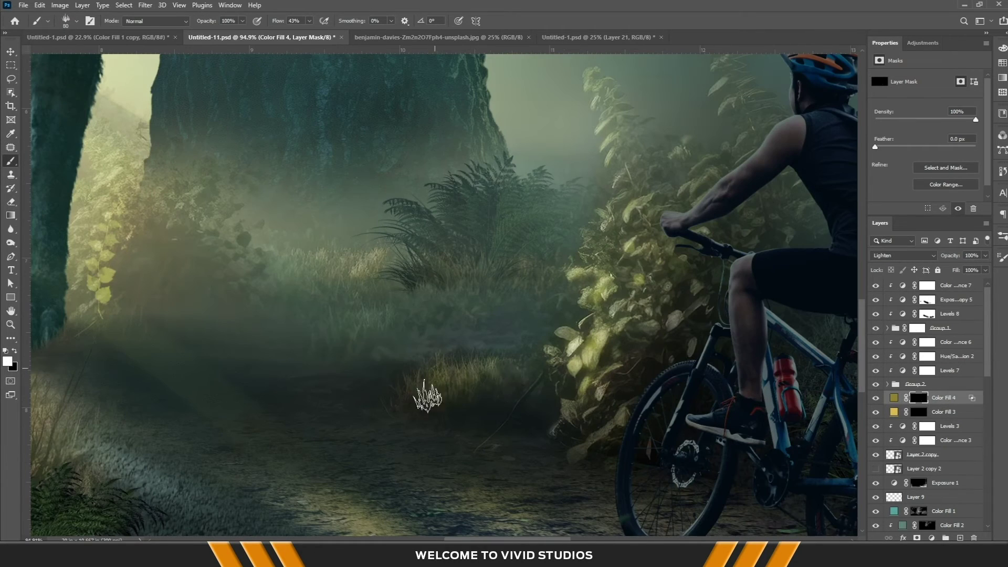
key("alt+bracketleft")
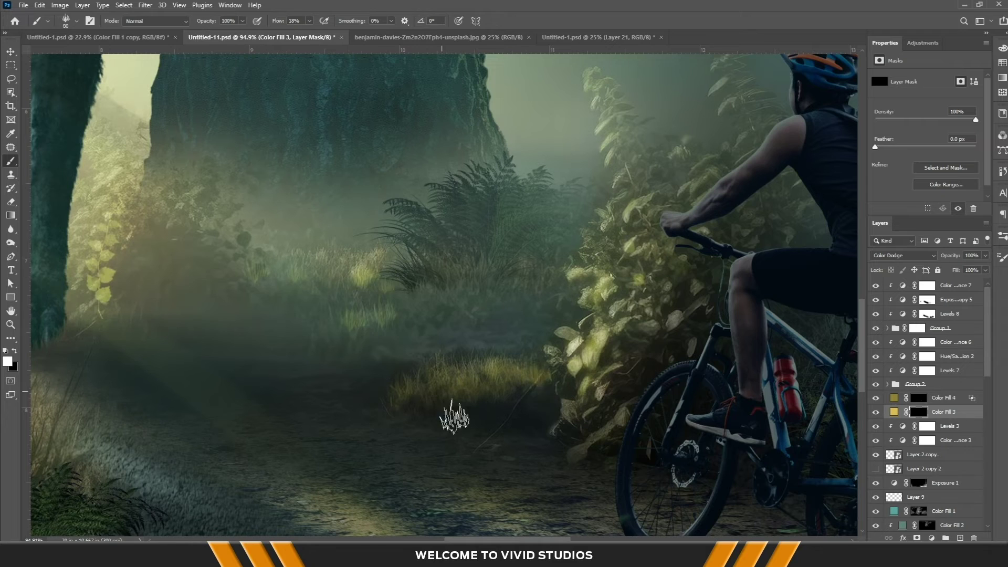
scroll(420, 404, "down", 2)
scroll(238, 322, "down", 1)
key("ctrl+0")
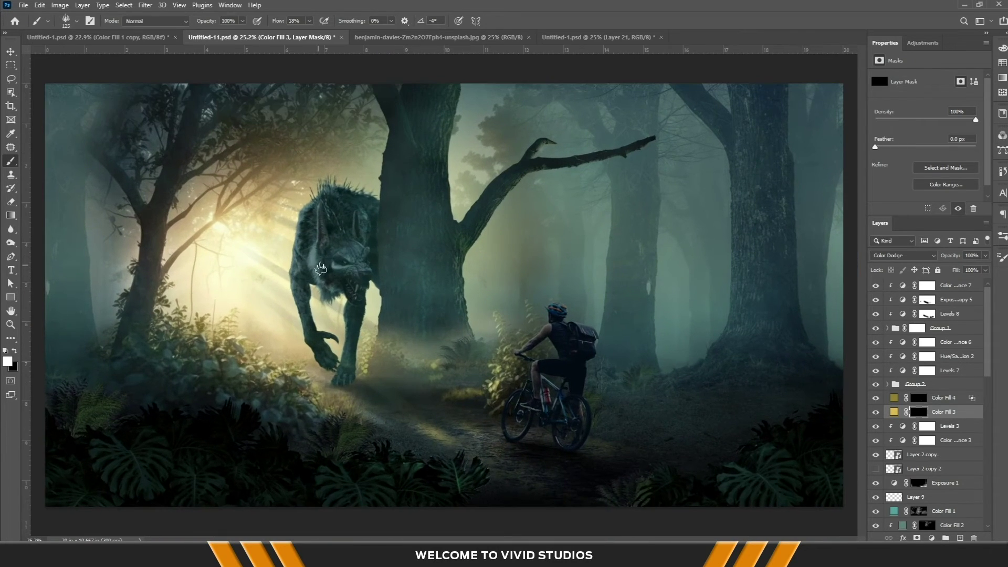
key("v")
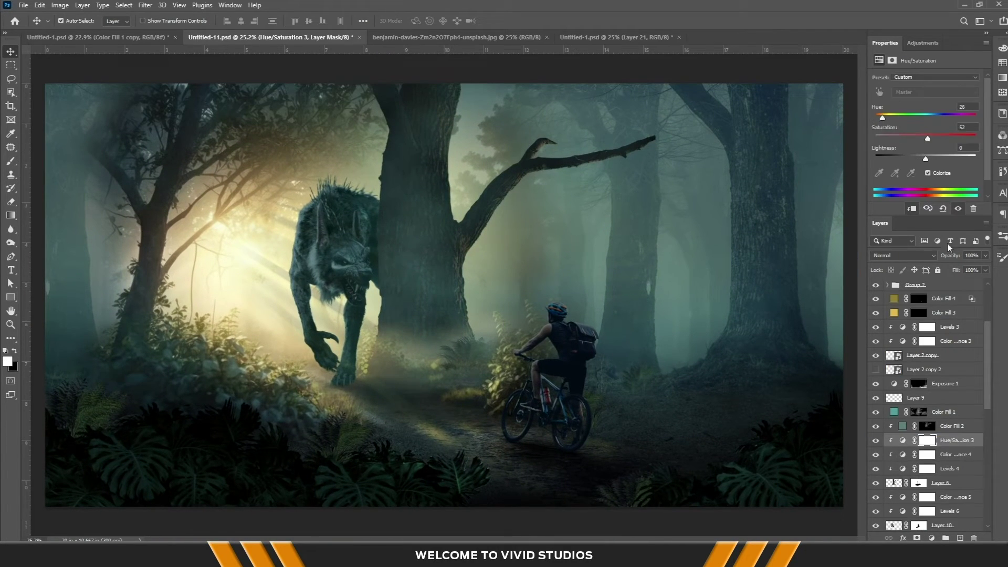
- Paint a glow along the tree trunk's edge on a new fill set to Linear Dodge (Add)
key("shift+alt+d")
key("b")
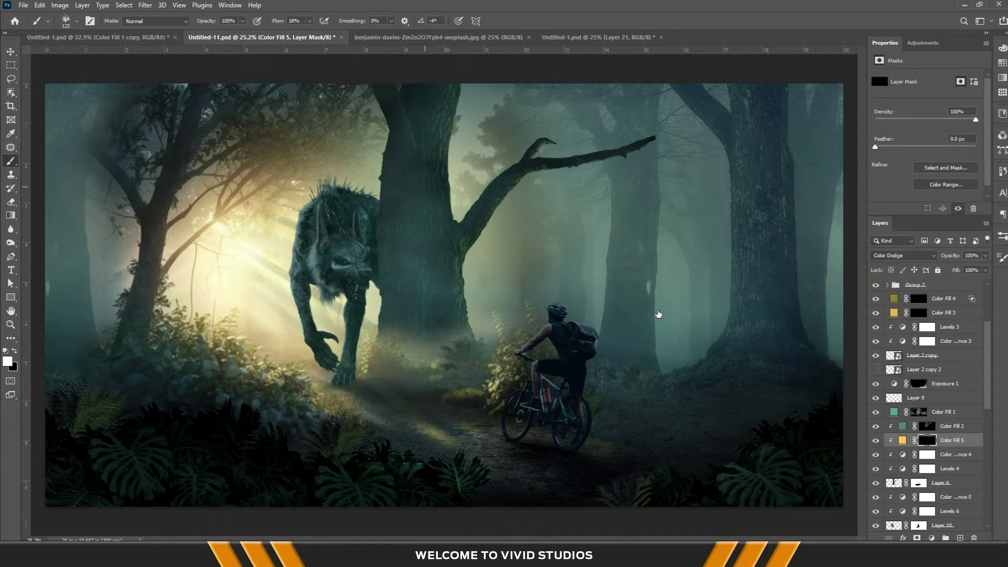
key("ctrl+bracketright")
key("x")
left_click_drag(372, 216, 379, 325)
key("shift+alt+w")
key("h")
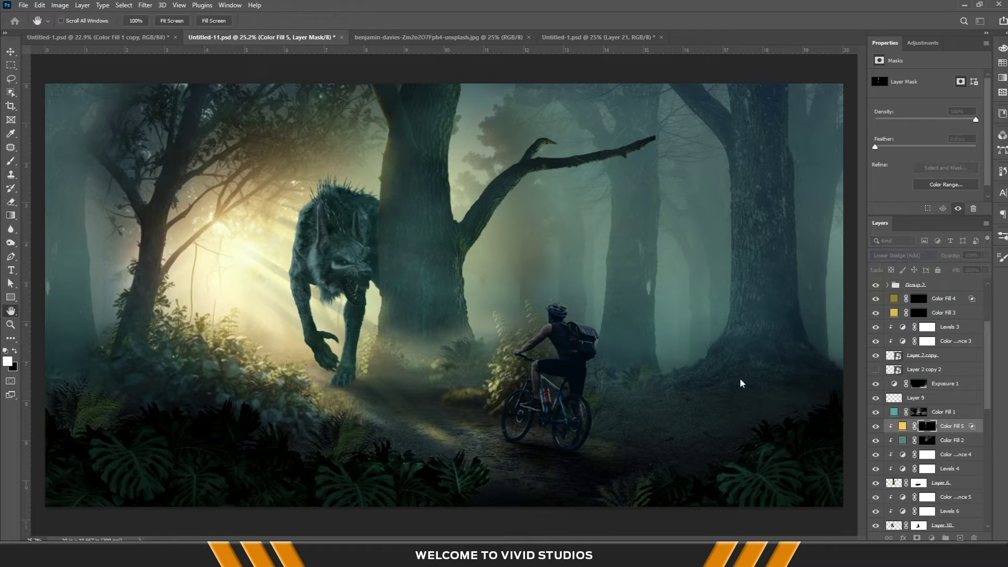
- Add a Hue/Saturation adjustment and darken the background trees near the branch
key("b")
key("ctrl+alt+u")
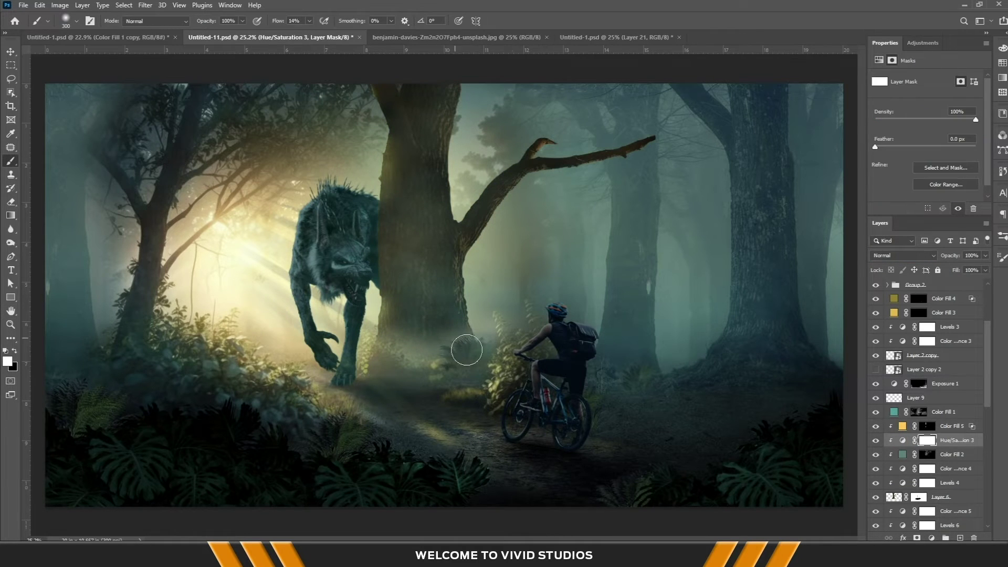
mouse_move(473, 133)
left_mouse_down()
mouse_move(484, 292)
mouse_move(626, 197)
left_mouse_up()
left_click(927, 483)
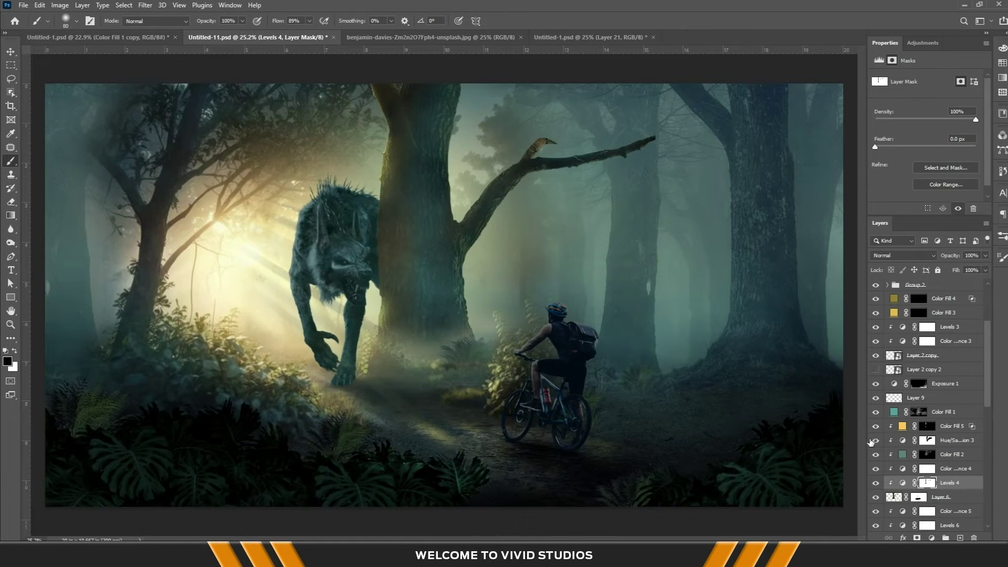
left_click(927, 440)
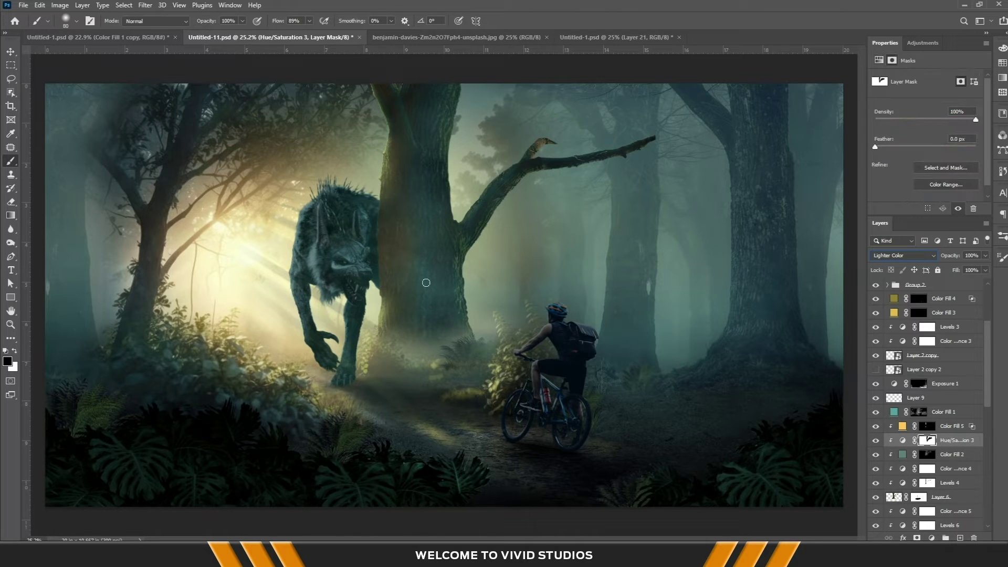
- Brighten the top of the tree trunk on the Color Fill 5 glow mask
key("alt+bracketright")
left_click_drag(391, 124, 391, 113)
key("x")
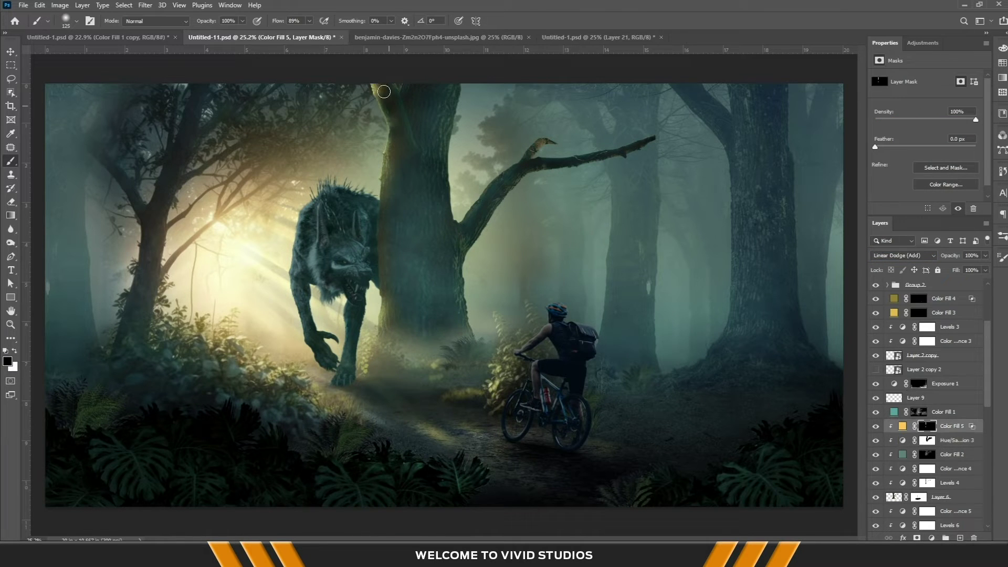
left_click(903, 440)
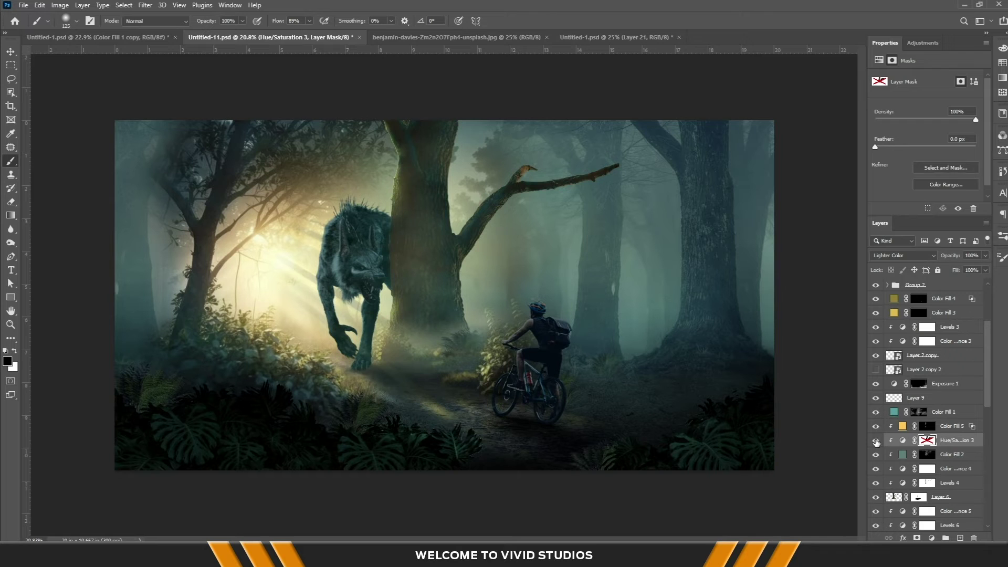
key("alt+bracketright")
scroll(462, 234, "up", 3)
key("bracketleft")
key("bracketleft")
key("bracketleft")
key("x")
- Paint a low-strength warm glow along the branch, toning down its lower part
left_click_drag(556, 139, 606, 122)
key("shift+3")
key("shift+5")
left_click_drag(724, 128, 586, 152)
left_click_drag(464, 246, 501, 189)
scroll(382, 335, "down", 3)
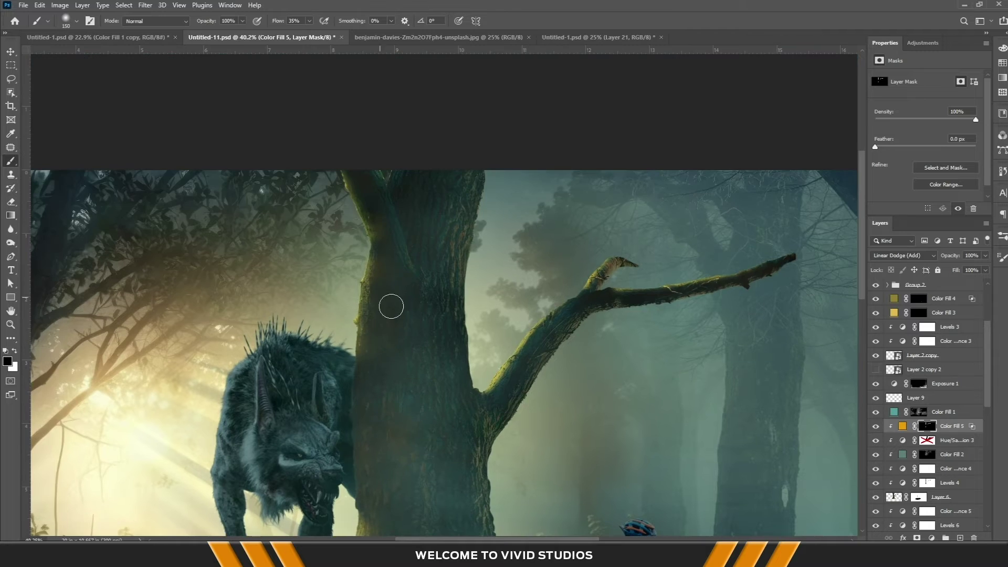
scroll(473, 315, "down", 3)
scroll(524, 336, "up", 2)
scroll(584, 355, "up", 2)
key("v")
left_click(944, 327)
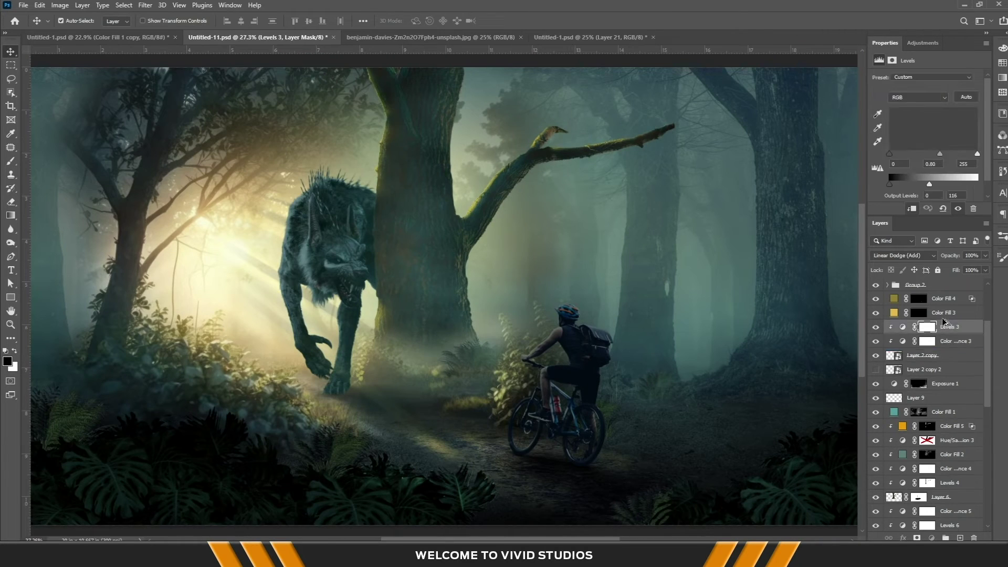
- Brighten the cyclist's helmet top edge and stripes with a small brush
scroll(489, 357, "up", 5)
key("b")
scroll(490, 357, "up", 2)
key("bracketleft")
key("bracketleft")
key("bracketleft")
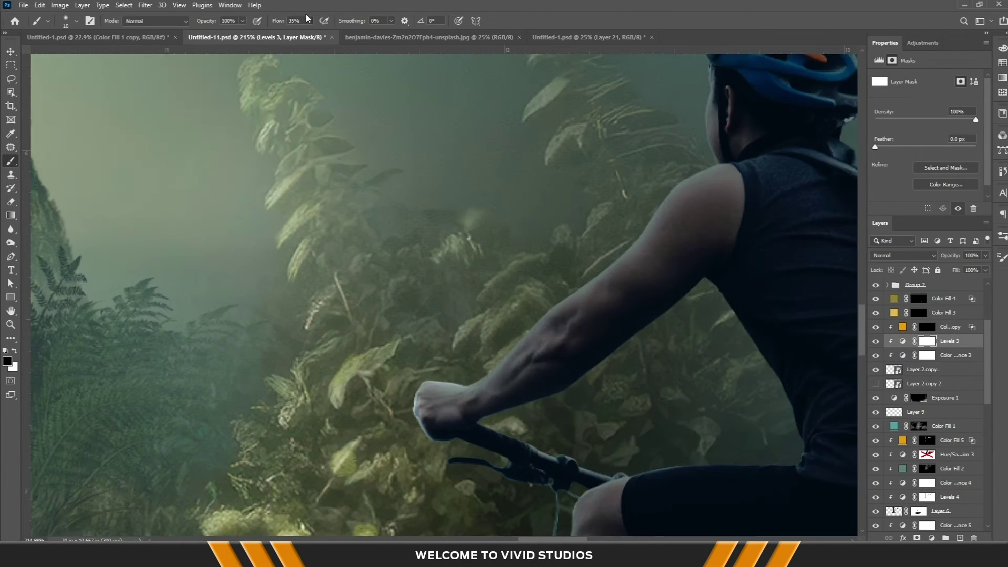
left_click_drag(720, 60, 489, 307)
key("bracketright")
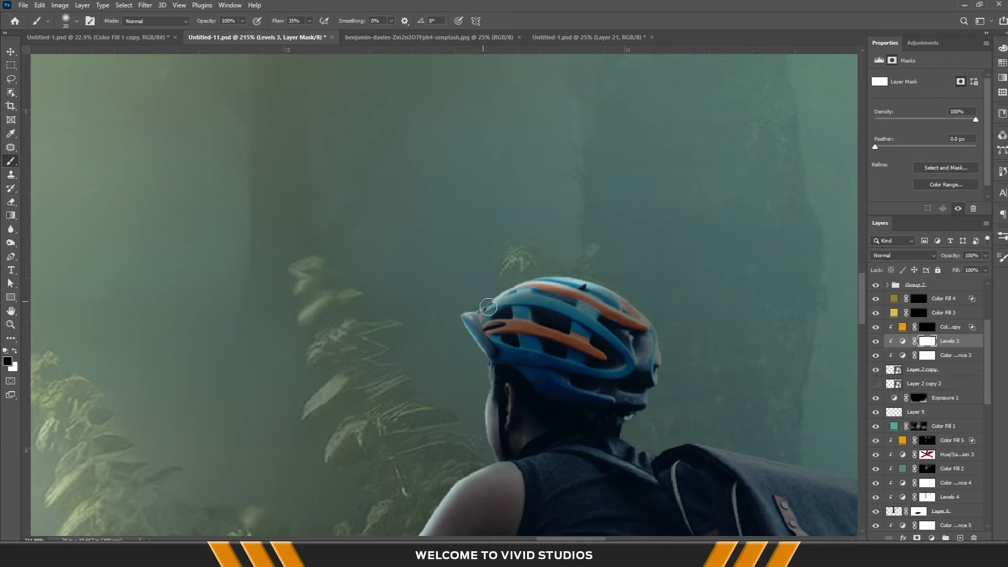
left_click_drag(545, 281, 526, 321)
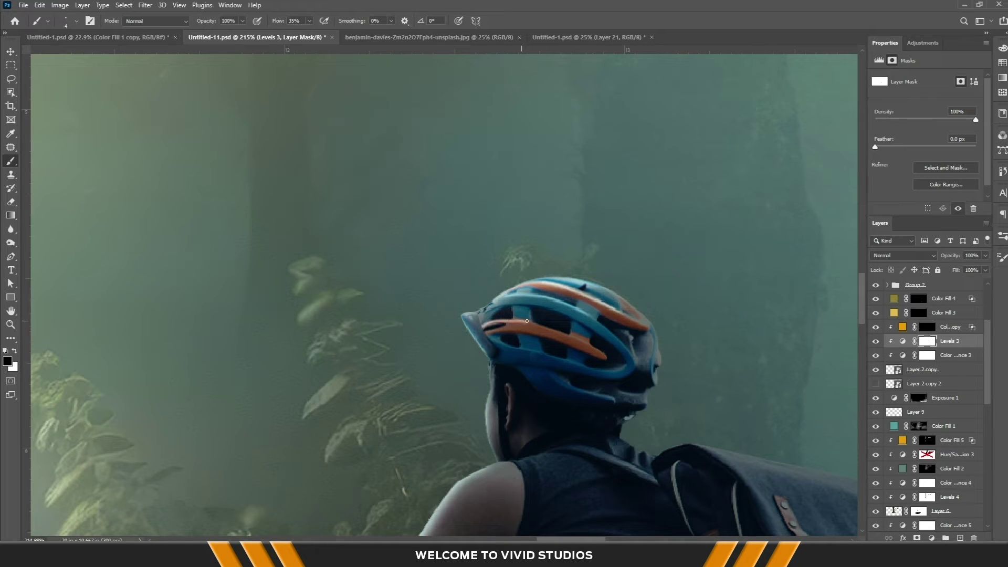
- Continue the light edge down the cyclist's arm, handlebar and lower bike frame
scroll(525, 320, "down", 3)
key("x")
scroll(326, 336, "down", 3)
key("bracketright")
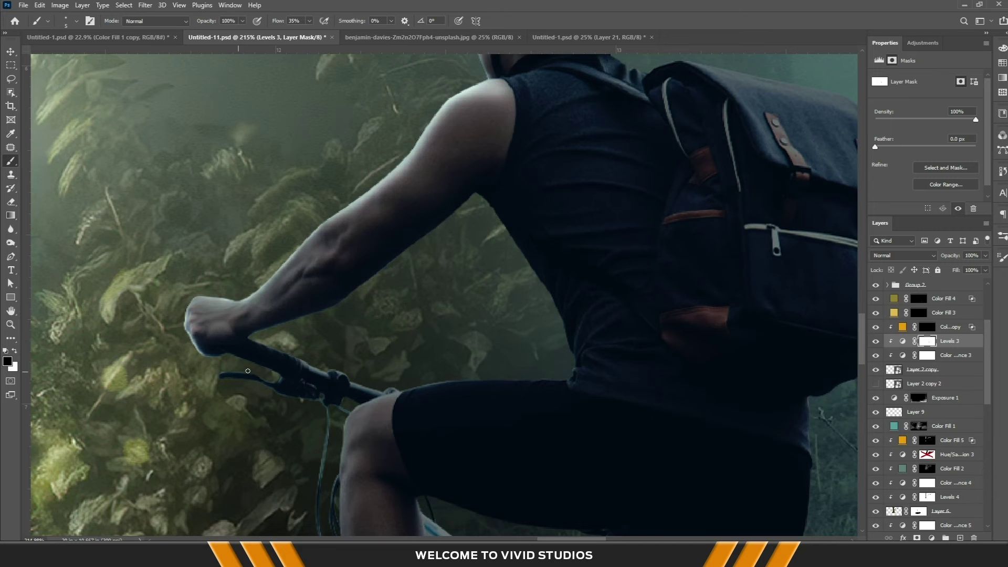
scroll(397, 395, "down", 3)
key("x")
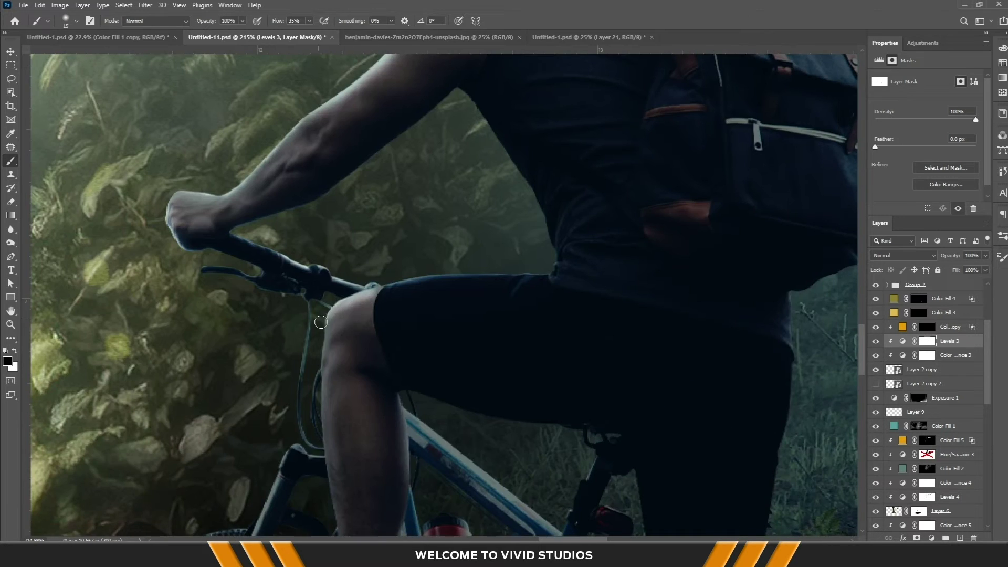
left_click_drag(367, 388, 297, 369)
key("bracketright")
scroll(297, 368, "down", 2)
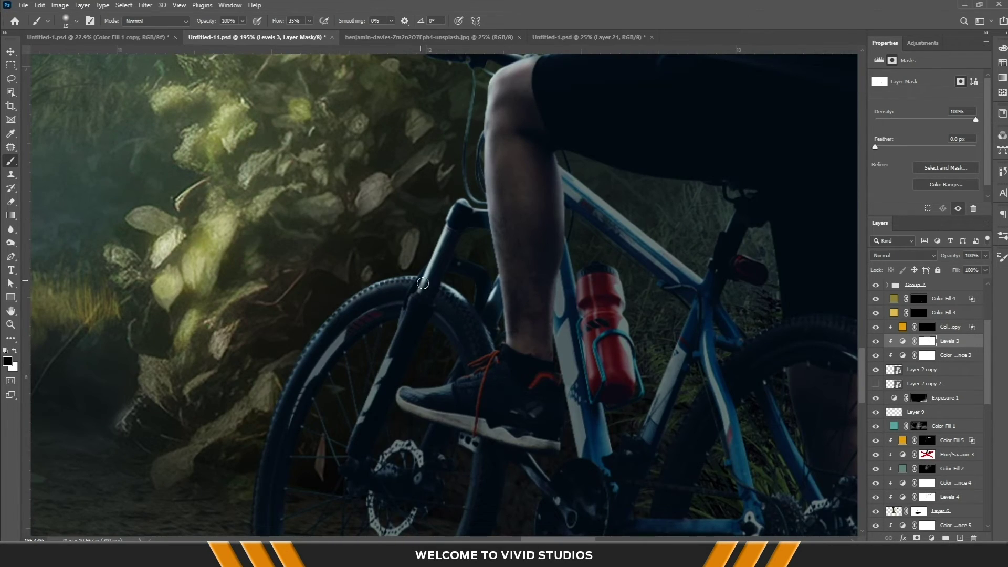
scroll(564, 299, "down", 1)
scroll(565, 300, "down", 2)
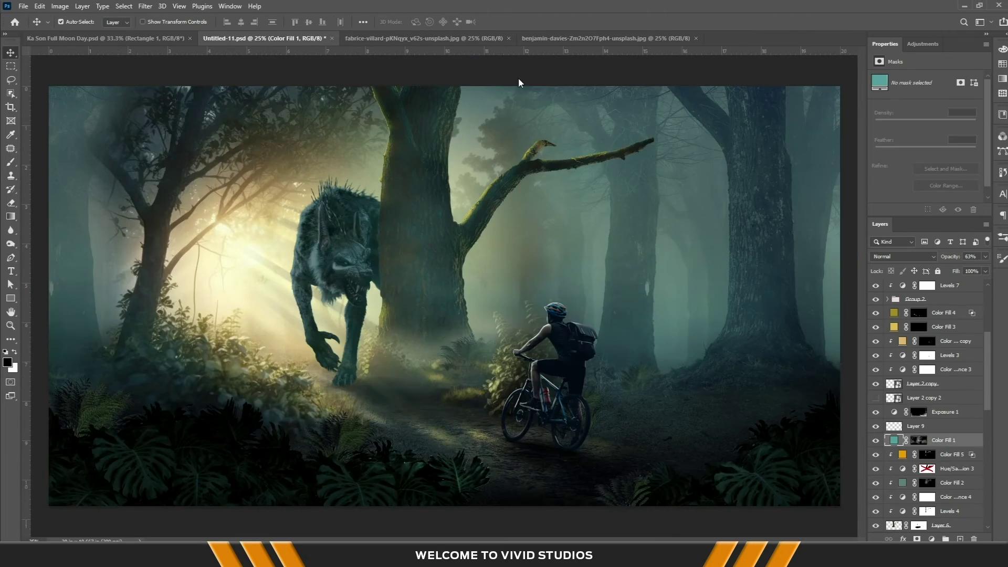
- Name the group 'Big Tree', then brighten the wolf's leg edge and spikes on Levels 6
double_click(916, 426)
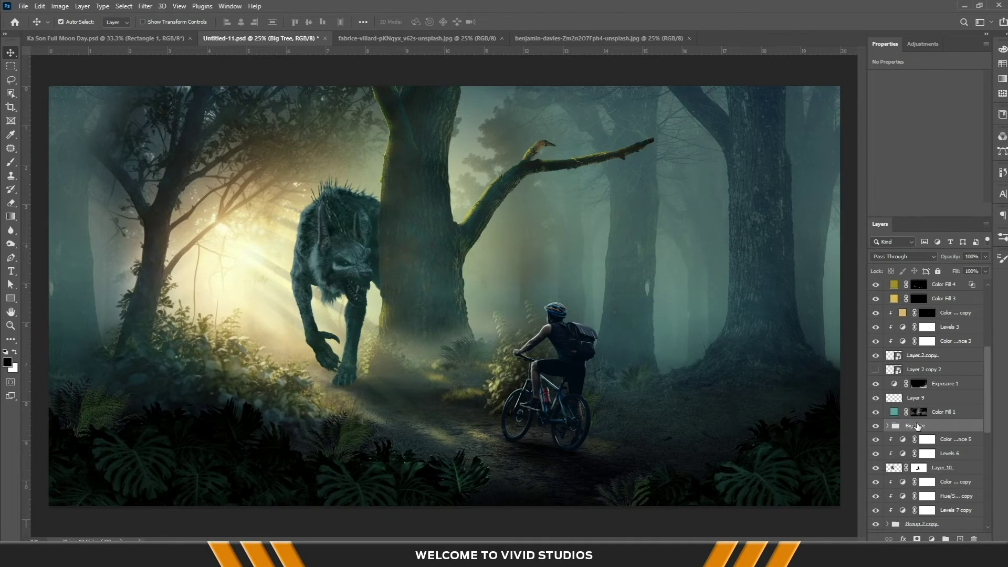
left_click(927, 452)
scroll(257, 187, "up", 3)
key("b")
left_click_drag(330, 378, 351, 459)
mouse_move(386, 140)
left_mouse_down()
mouse_move(423, 136)
mouse_move(494, 152)
left_mouse_up()
- Add a pale cream Solid Color fill layer hidden behind an inverted black mask
key("shift+4")
key("shift+3")
key("bracketright")
key("bracketright")
key("bracketright")
scroll(358, 147, "up", 2)
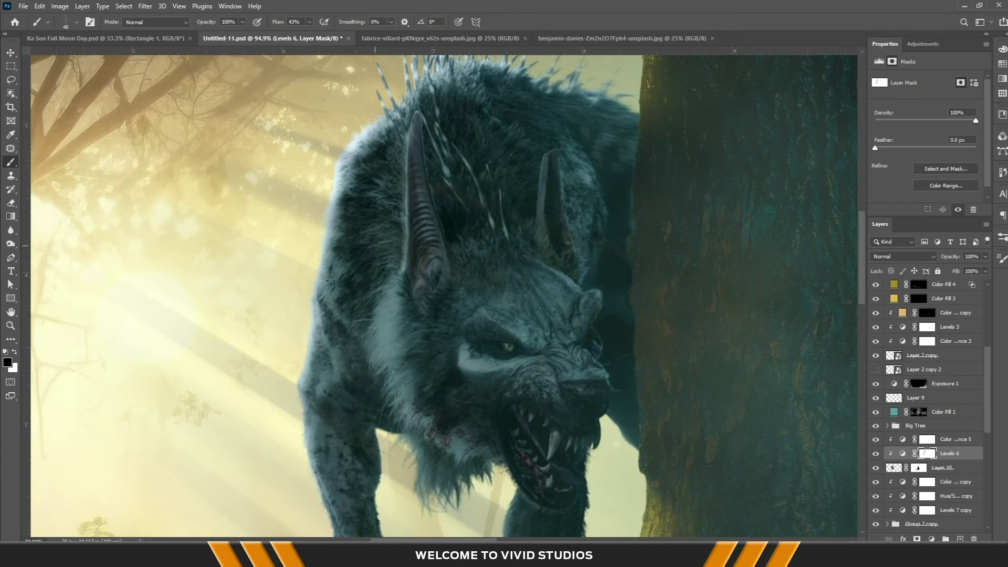
key("alt+bracketleft")
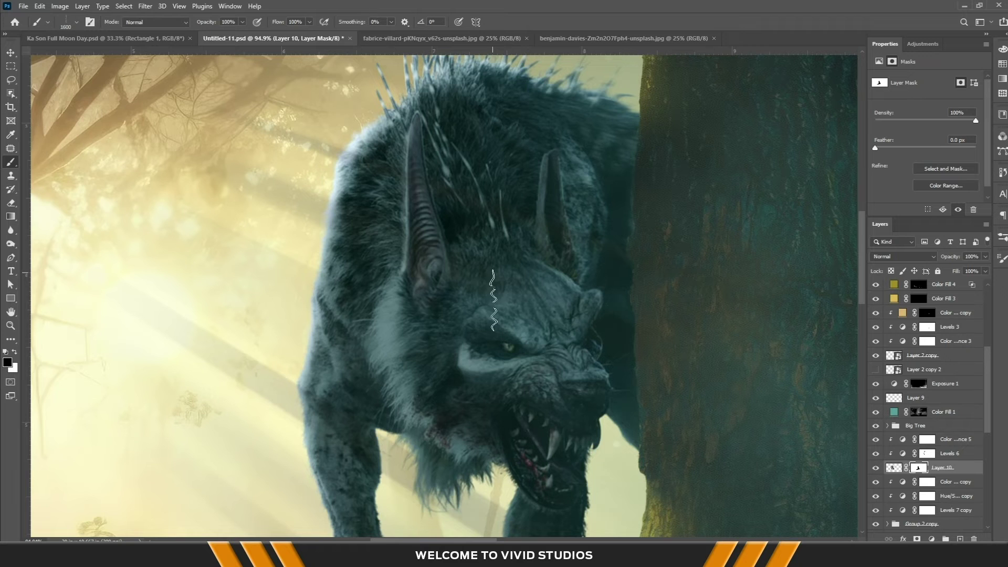
scroll(313, 296, "up", 2)
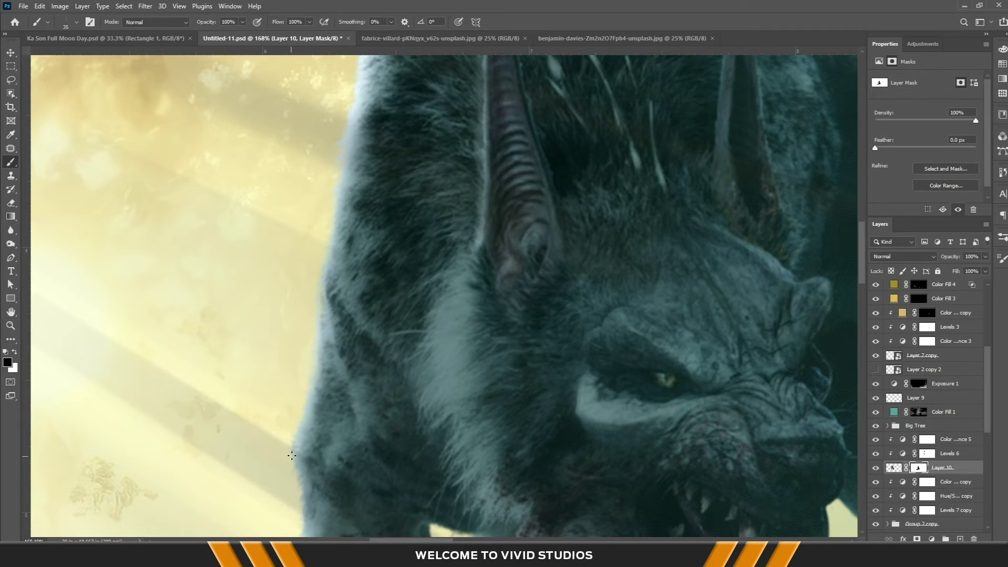
scroll(292, 481, "down", 3)
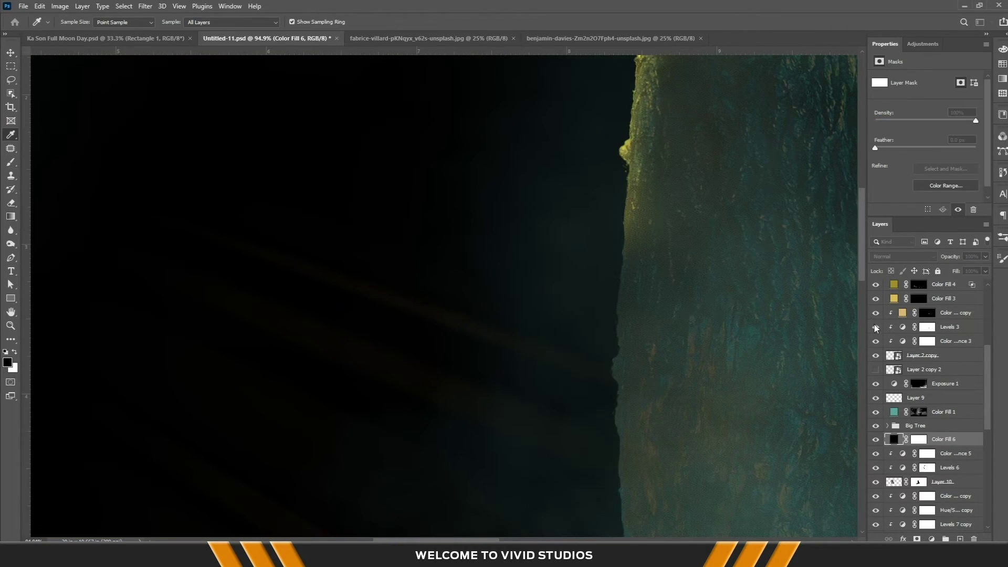
key("b")
key("ctrl+i")
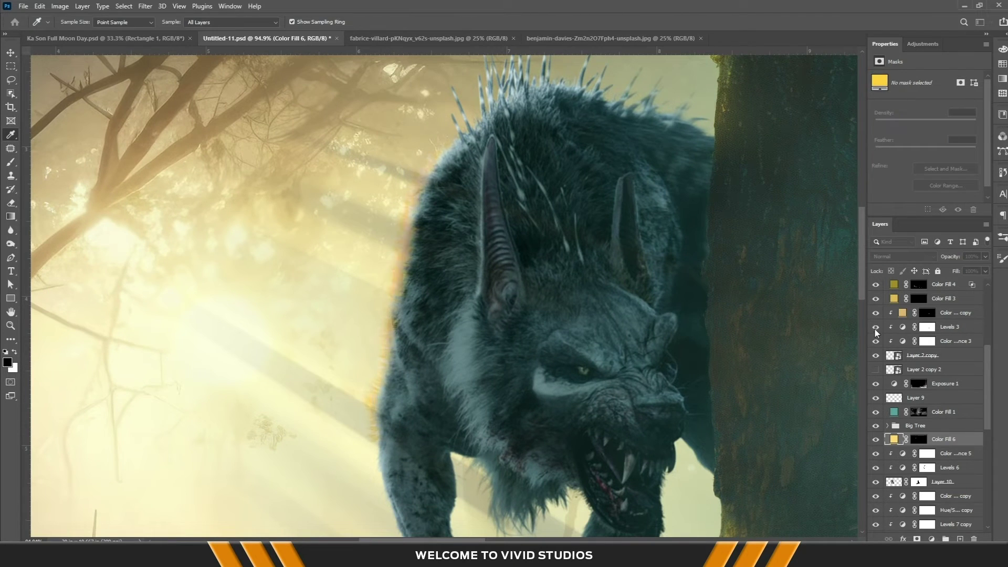
left_click(875, 327)
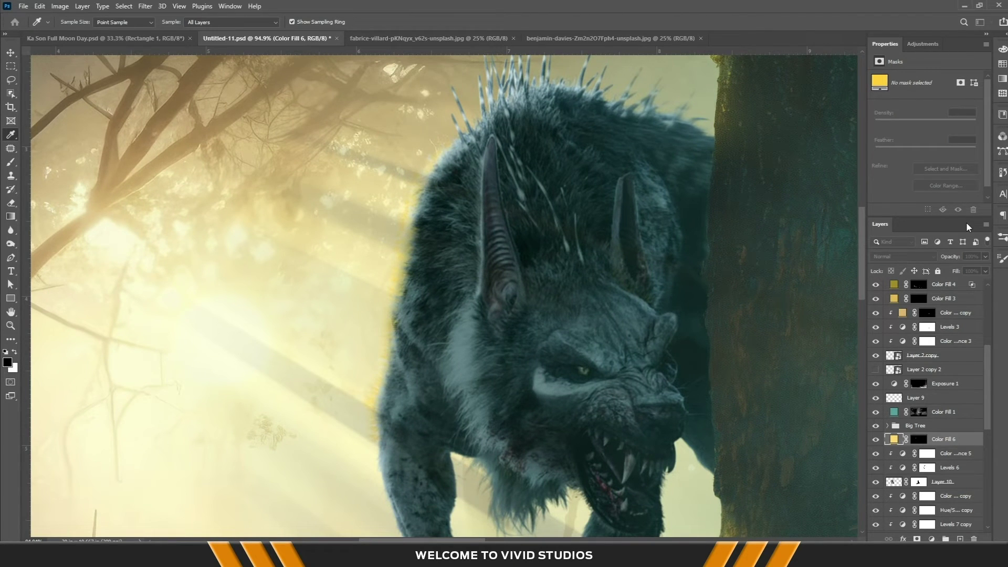
key("Return")
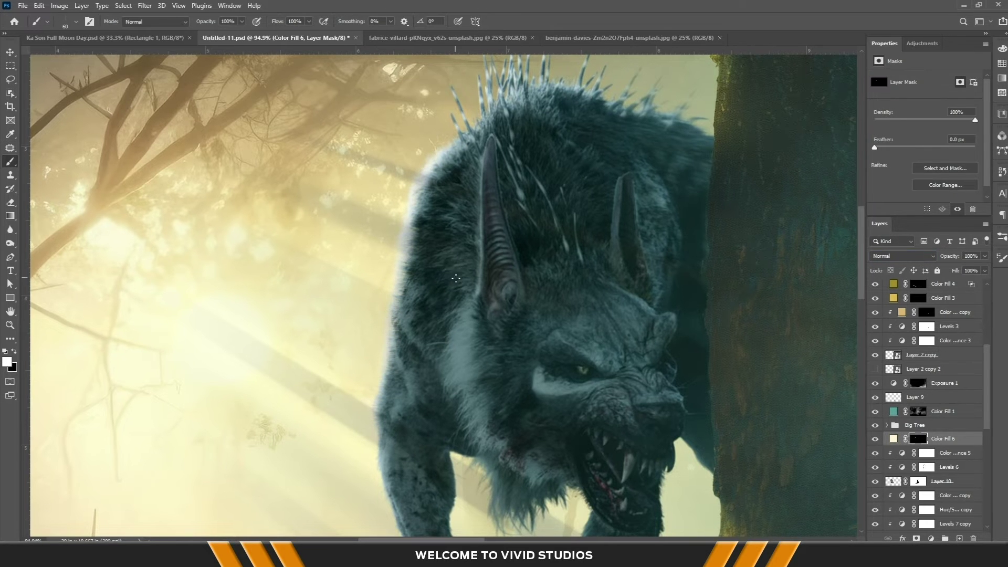
- Paint the pale cream glow onto the wolf's shoulder, chest and forehead fur
key("bracketright")
left_click_drag(456, 278, 462, 168)
left_click_drag(460, 326, 457, 399)
mouse_move(452, 357)
left_mouse_down()
mouse_move(499, 499)
mouse_move(546, 480)
mouse_move(494, 361)
left_mouse_up()
key("bracketleft")
key("bracketleft")
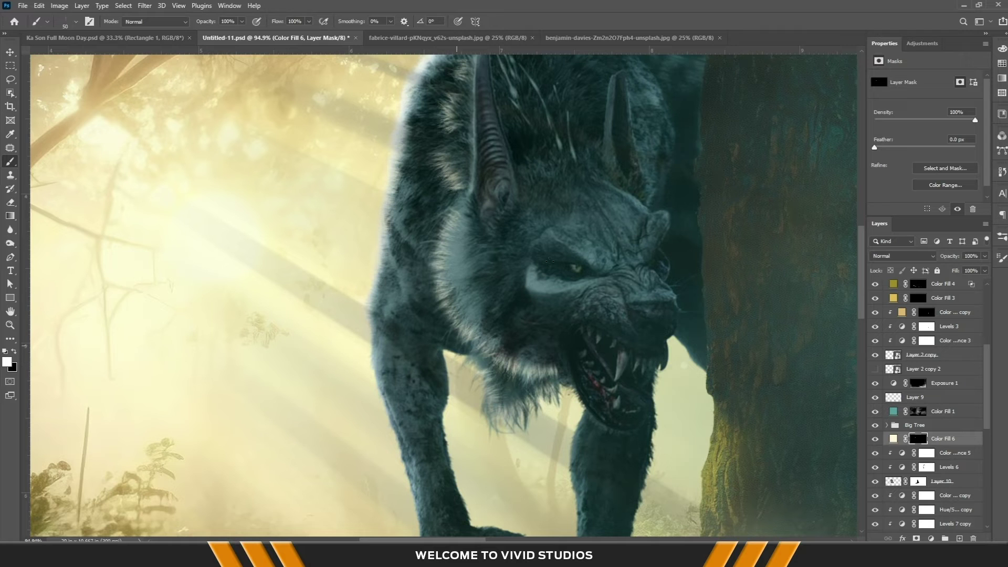
left_click_drag(517, 171, 551, 155)
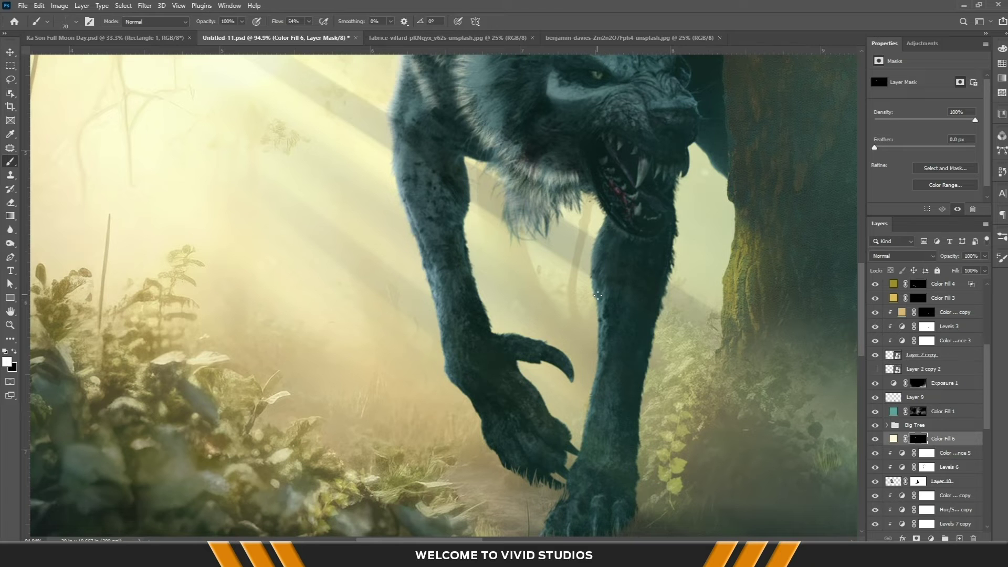
- Brighten the left edge of the wolf's ear on the Color Fill 6 mask
key("bracketleft")
key("bracketleft")
key("bracketleft")
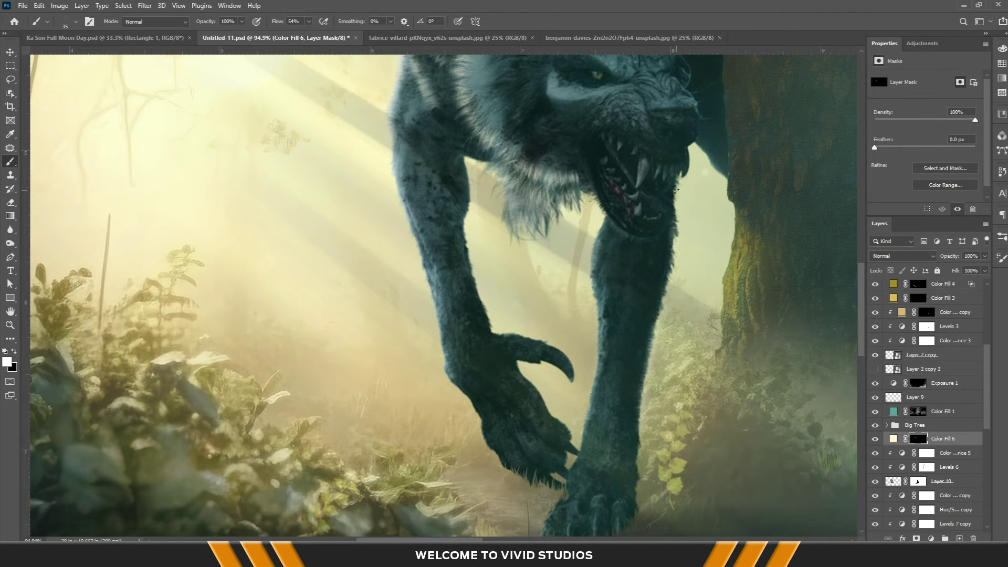
key("bracketright")
key("bracketright")
key("bracketright")
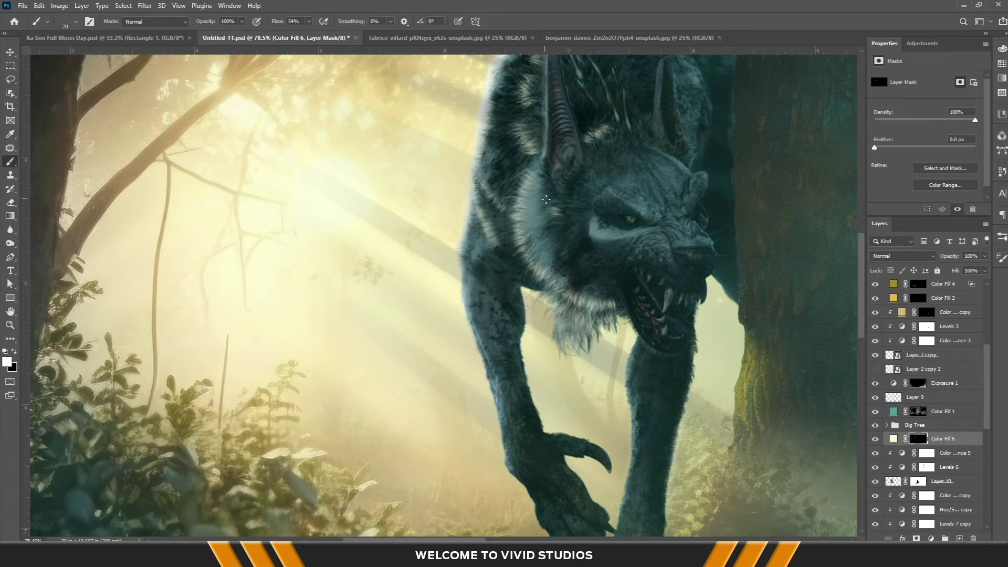
scroll(635, 205, "up", 3)
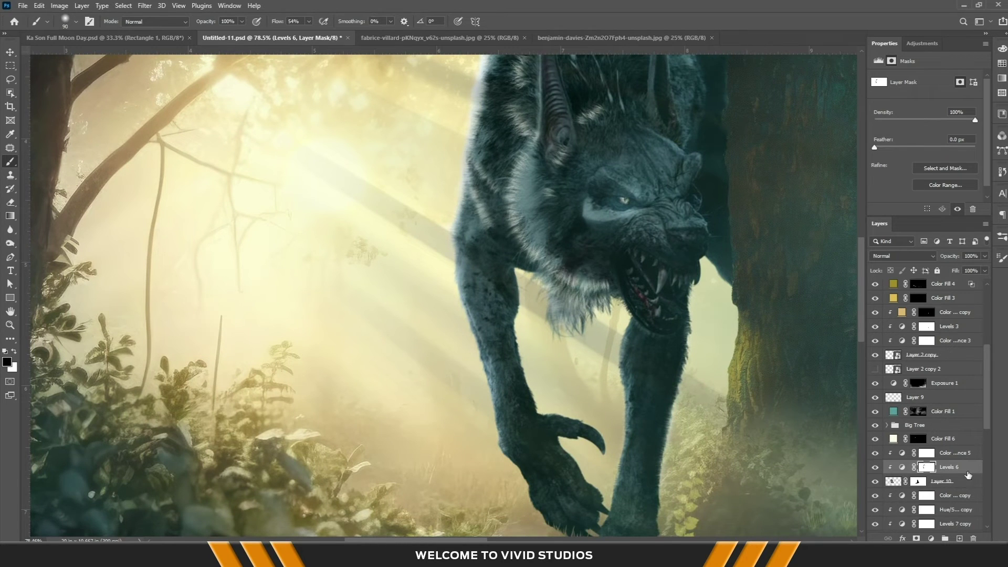
left_click(918, 438)
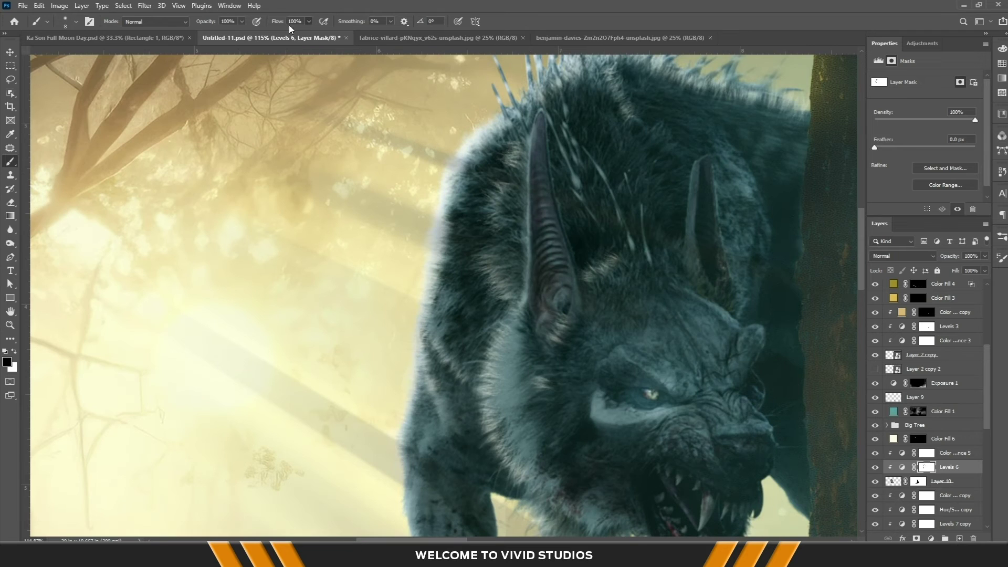
left_click_drag(525, 304, 527, 208)
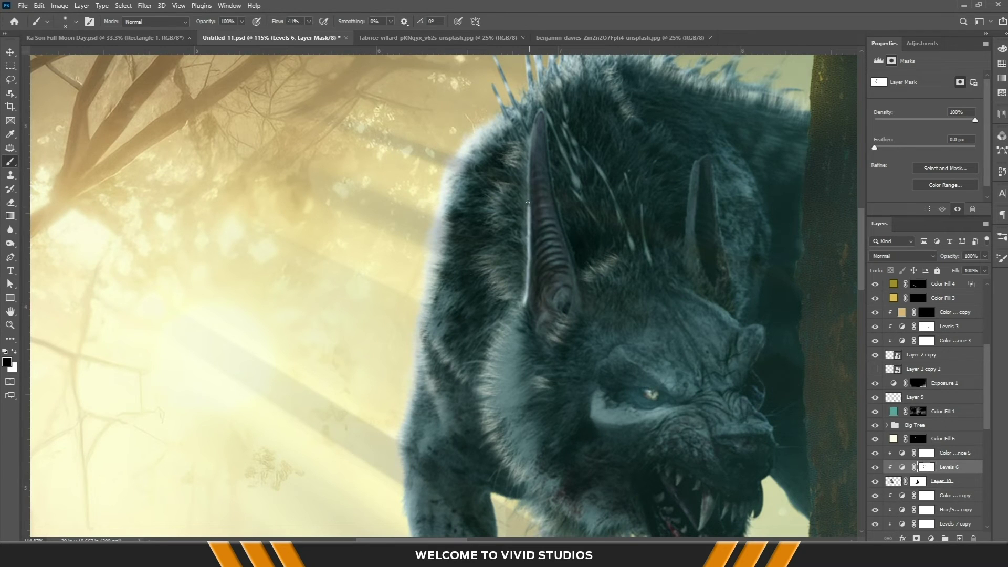
- Brighten the wolf's ear edges, eye fur, teeth and jaw with a smaller white brush
key("bracketleft")
key("bracketleft")
key("bracketleft")
left_click_drag(691, 260, 698, 159)
left_click_drag(573, 280, 546, 129)
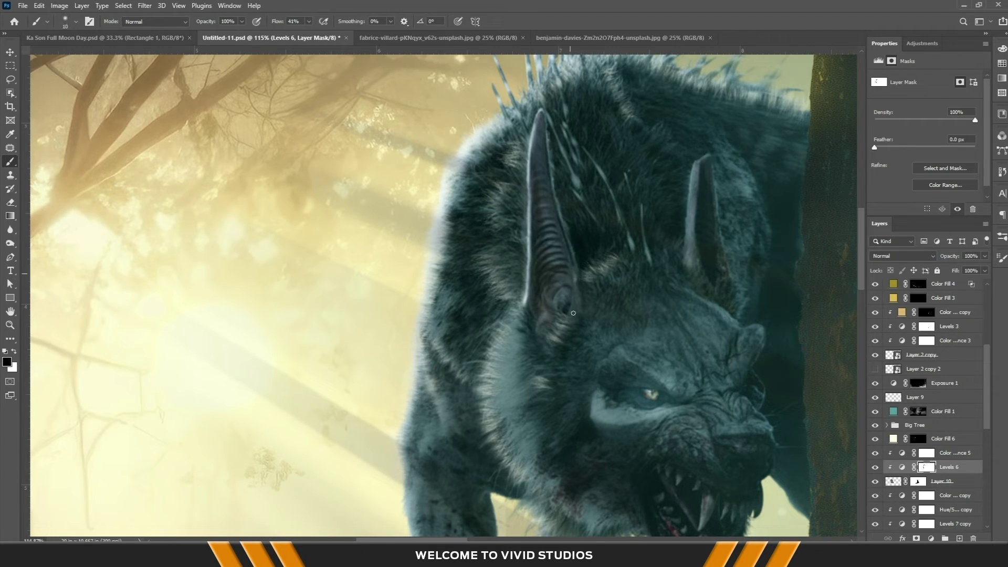
mouse_move(598, 401)
left_mouse_down()
mouse_move(667, 414)
mouse_move(716, 441)
left_mouse_up()
left_click_drag(622, 383, 674, 348)
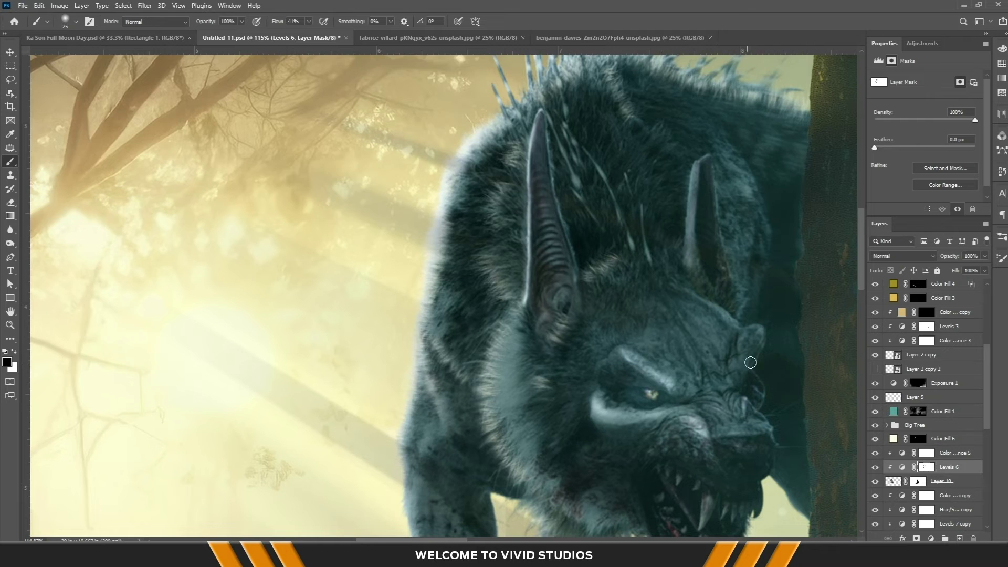
left_click_drag(347, 218, 292, 32)
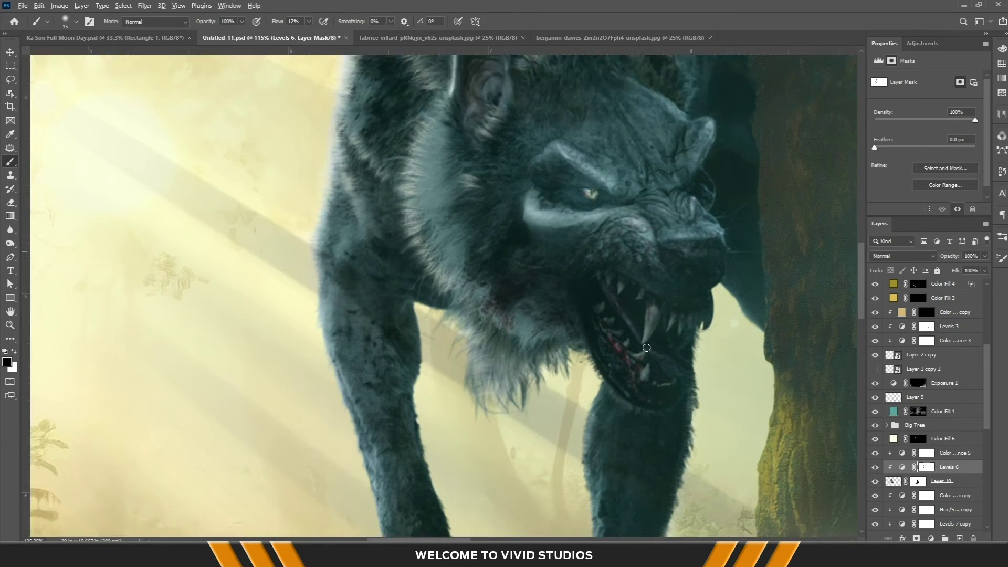
key("x")
key("bracketleft")
key("bracketleft")
key("bracketleft")
scroll(656, 336, "up", 2)
mouse_move(635, 283)
left_mouse_down()
mouse_move(577, 367)
mouse_move(667, 420)
left_mouse_up()
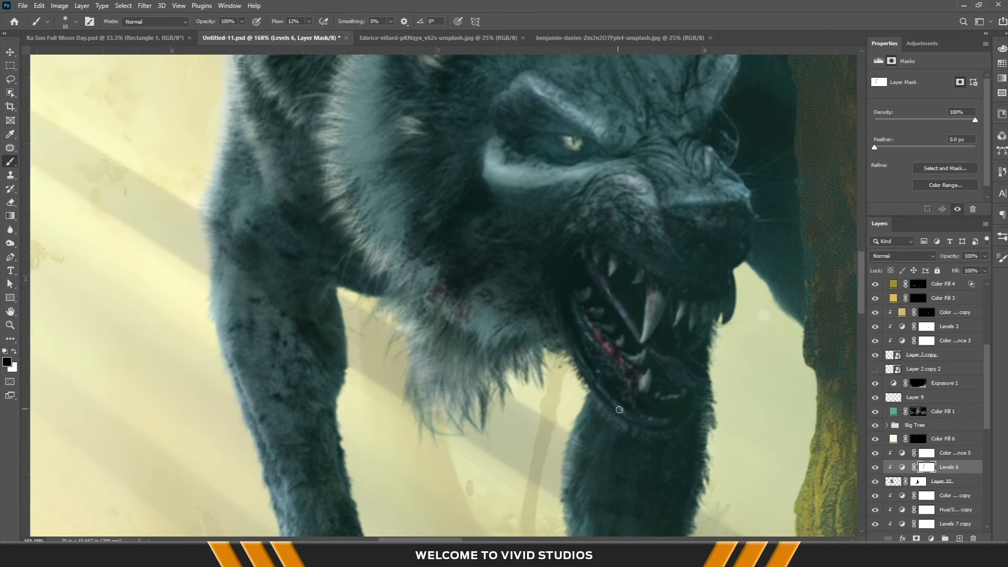
- Add a Hue/Saturation adjustment to tint the wolf, hidden behind a black mask
key("ctrl+0")
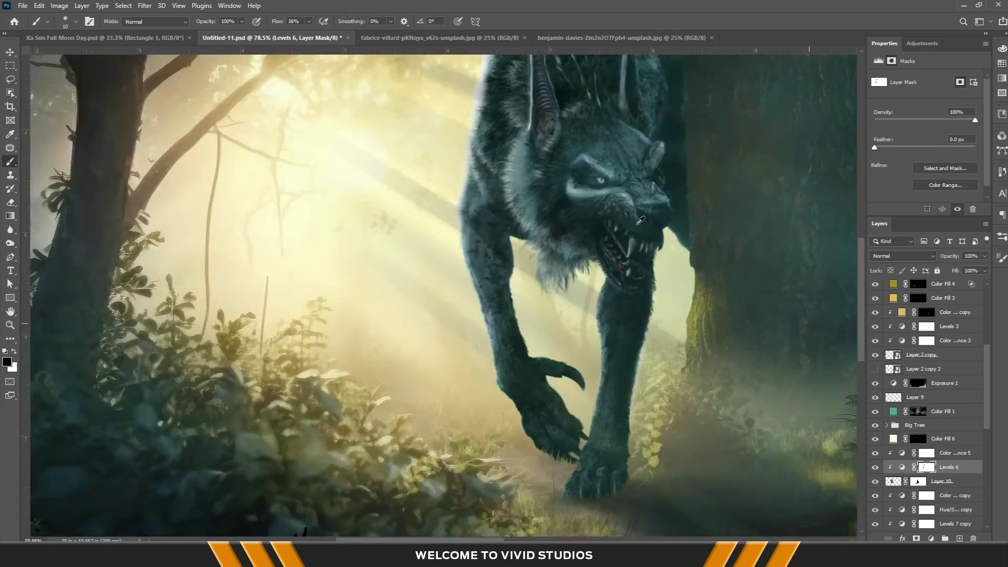
scroll(368, 315, "up", 2)
scroll(403, 364, "up", 2)
key("bracketright")
key("bracketright")
key("bracketright")
key("ctrl+0")
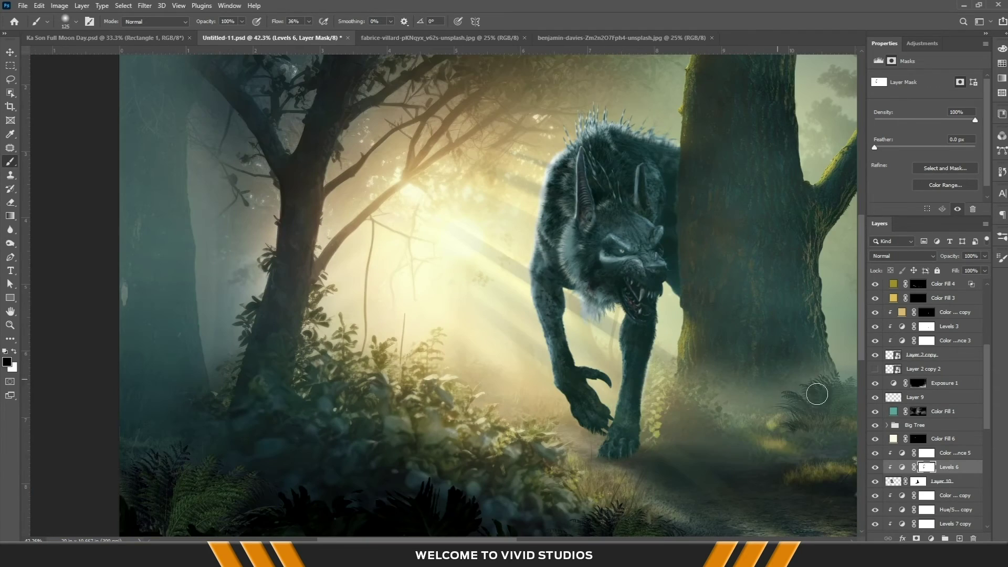
key("ctrl+i")
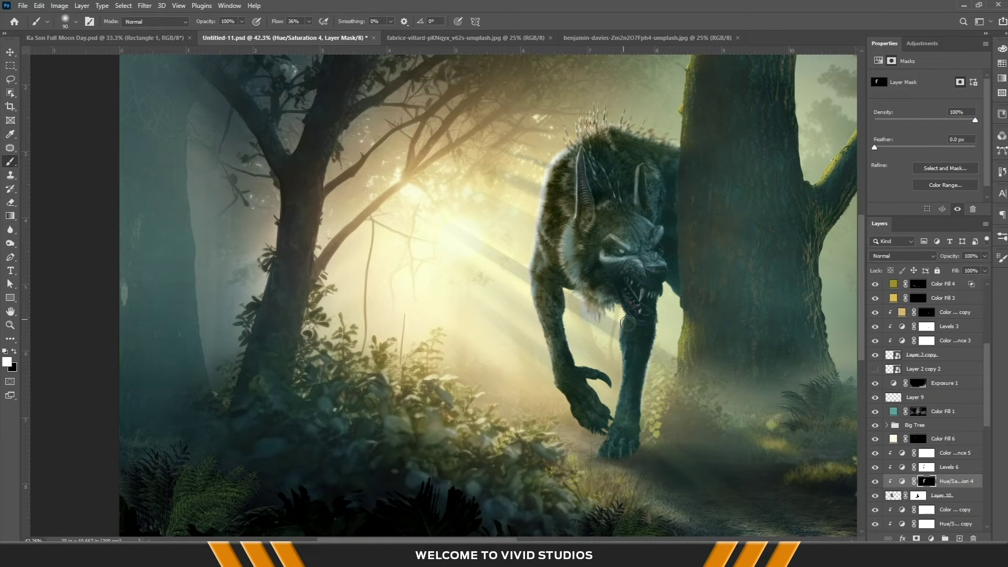
- Brighten the wolf's left edge on the Levels 6 mask with a small, full-flow brush
scroll(595, 427, "up", 4)
key("ctrl+bracketright")
key("alt+bracketleft")
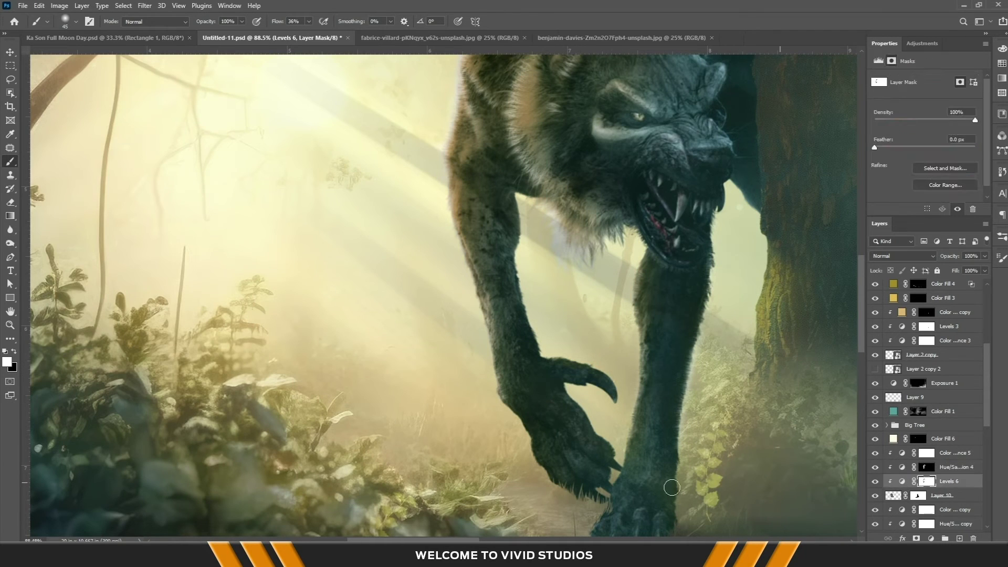
key("bracketleft")
key("bracketleft")
key("bracketleft")
key("x")
key("shift+0")
key("bracketleft")
key("bracketleft")
key("bracketleft")
scroll(520, 265, "up", 3)
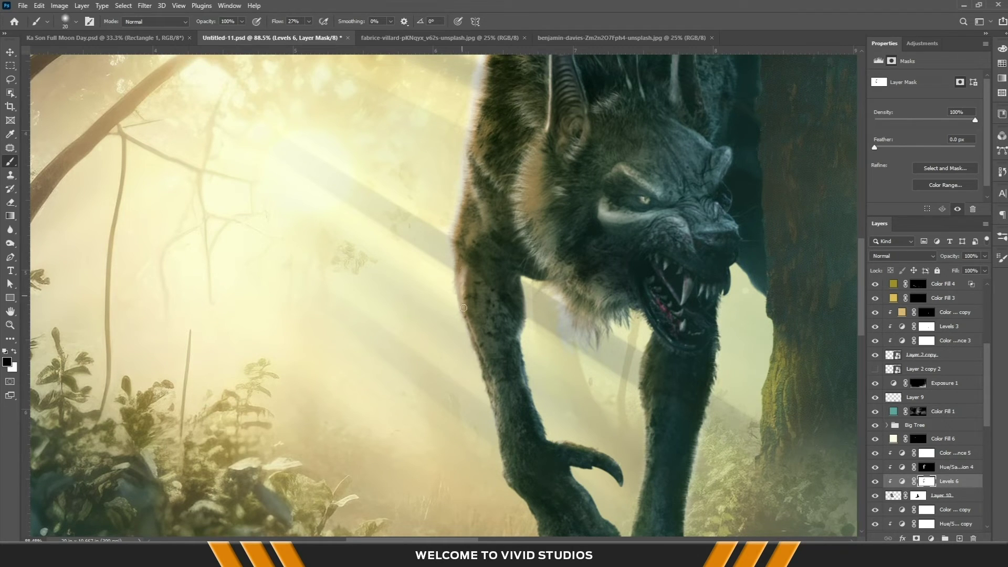
left_click_drag(462, 288, 477, 152)
key("x")
key("x")
- Refine the Hue/Saturation 4 and Levels 6 masks with a finer brush, then add an orange Solid Color fill
key("bracketright")
key("bracketright")
key("bracketright")
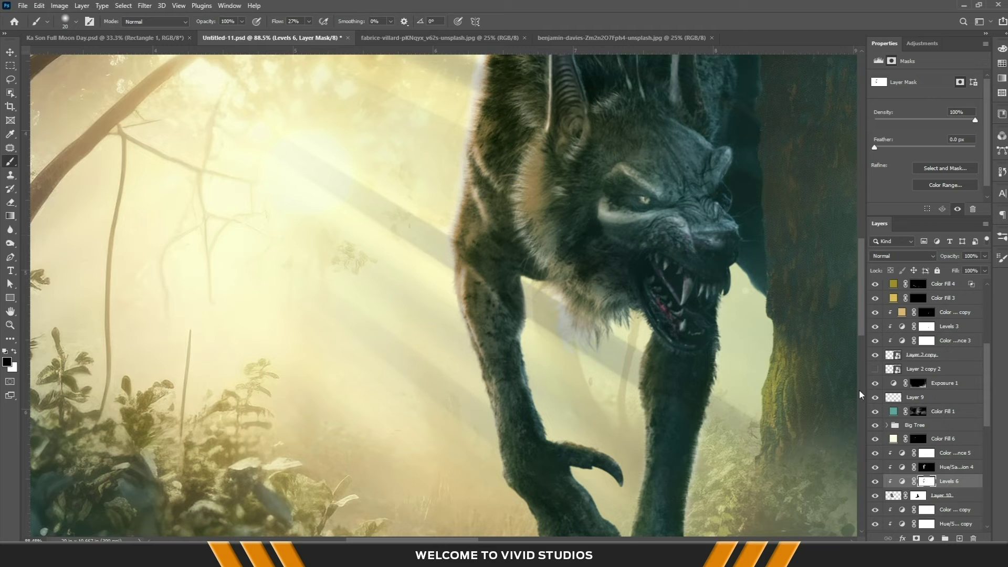
key("alt+bracketright")
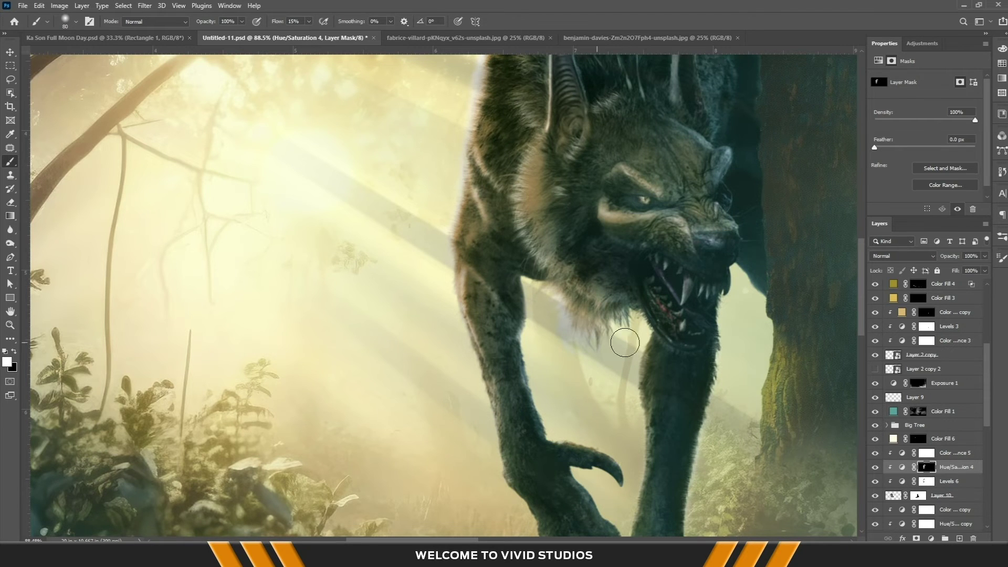
key("ctrl+0")
key("ctrl+1")
key("alt+bracketleft")
key("bracketleft")
key("bracketleft")
key("bracketleft")
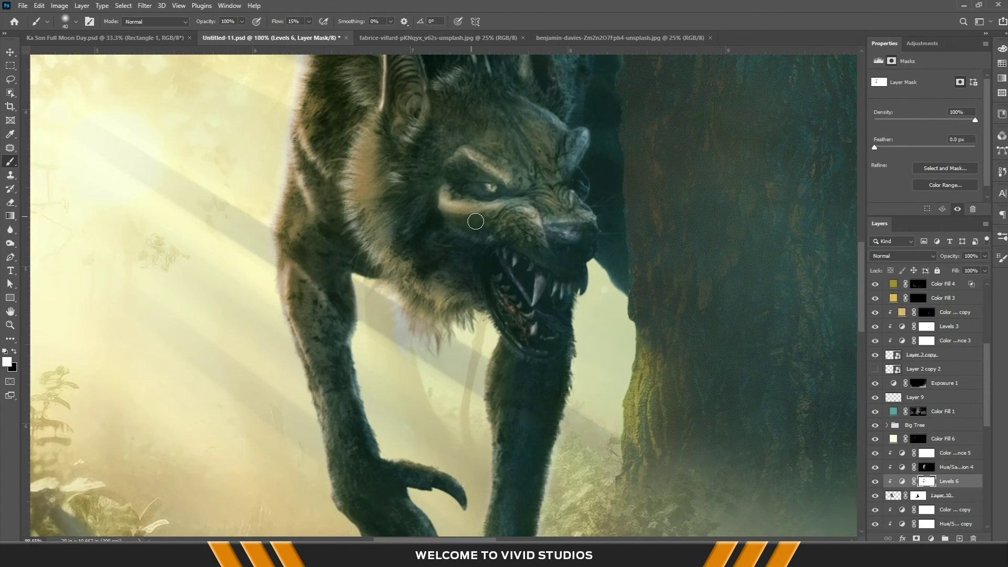
key("bracketleft")
key("bracketleft")
key("bracketleft")
scroll(504, 194, "up", 3)
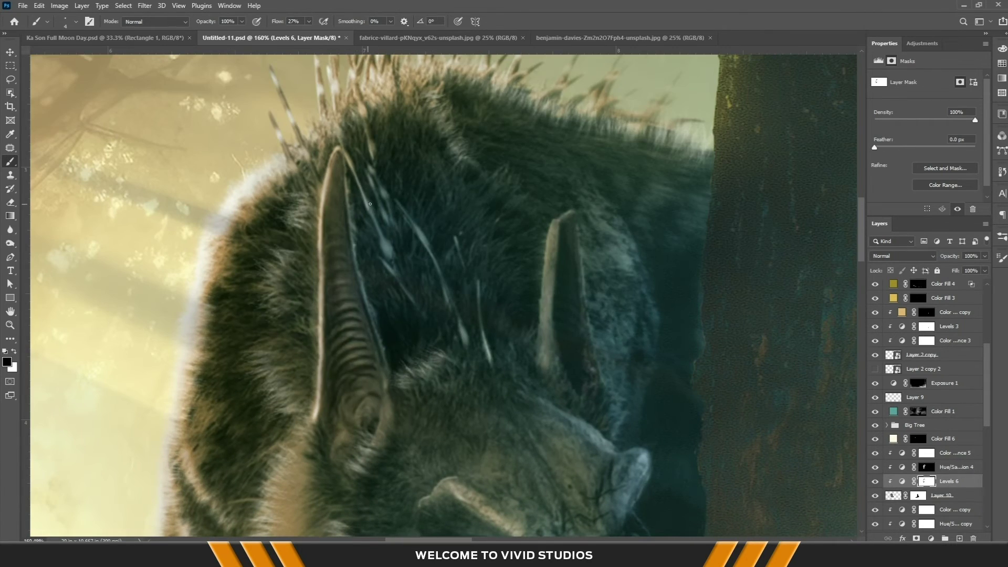
scroll(555, 272, "down", 5)
key("alt+bracketright")
key("alt+bracketright")
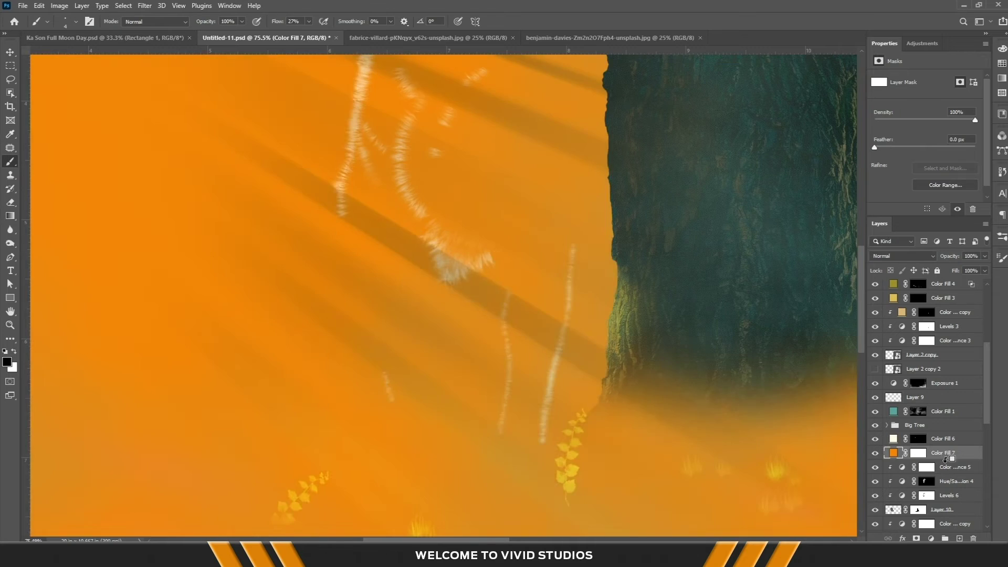
- Paint the clipped orange fill onto the wolf's eyes and set it to Color Dodge
key("ctrl+i")
mouse_move(543, 160)
left_mouse_down()
mouse_move(543, 210)
mouse_move(509, 208)
left_mouse_up()
scroll(543, 209, "up", 3)
key("x")
left_click_drag(604, 198, 619, 192)
key("shift+alt+d")
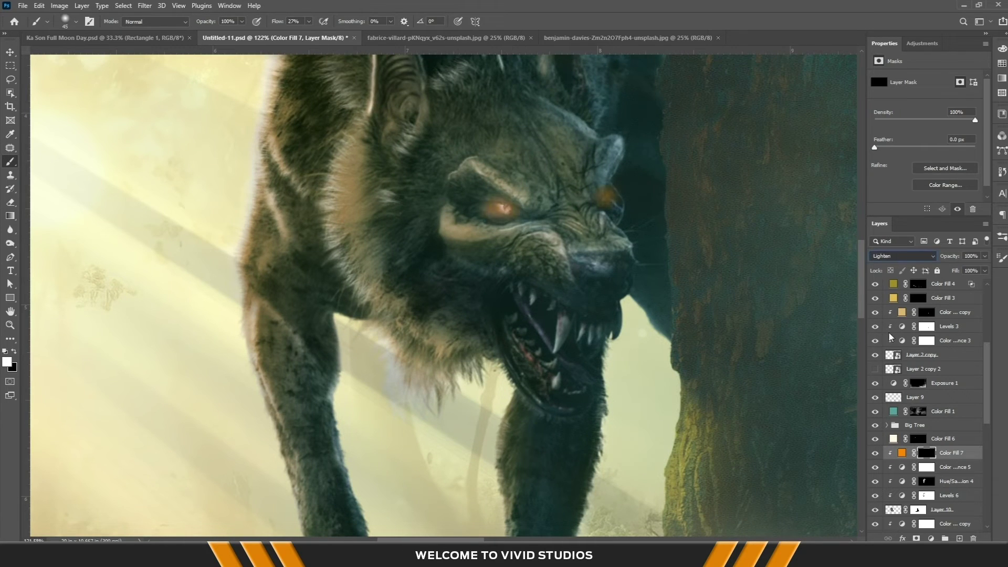
scroll(527, 200, "down", 5)
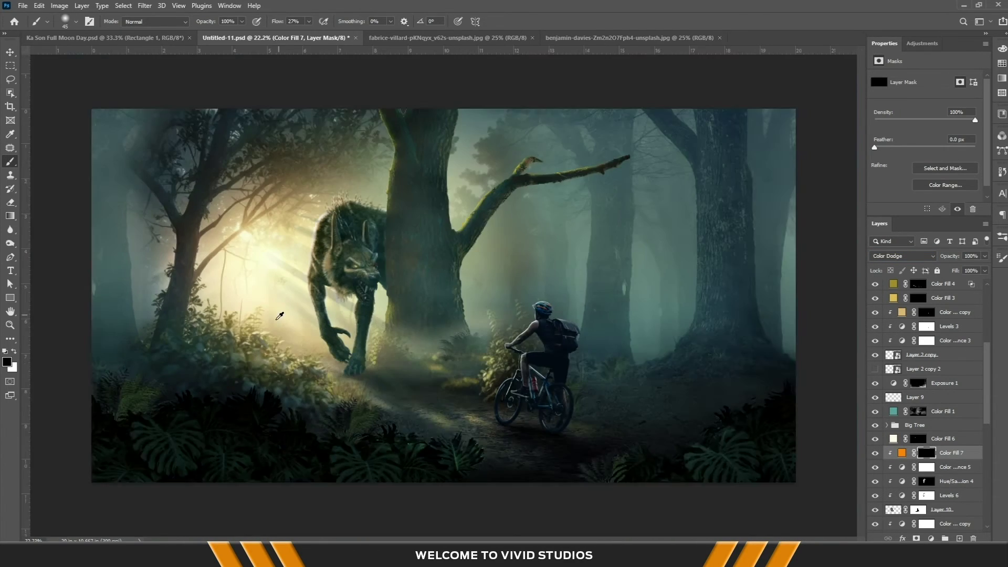
- Paint soft low-flow white light around the wolf's front legs on the Color Fill 1 mask
key("alt+bracketright")
key("alt+bracketright")
key("alt+bracketright")
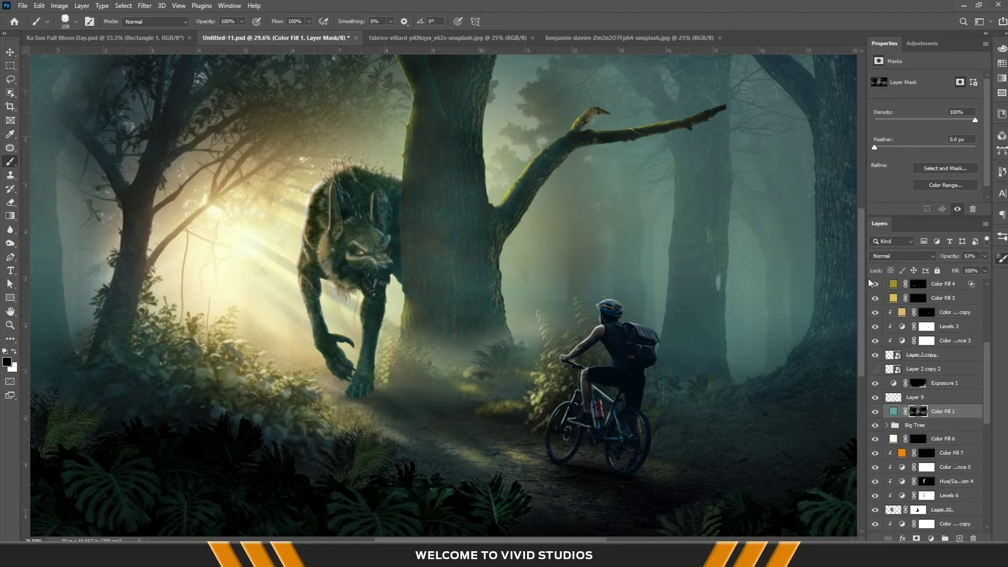
key("x")
left_click_drag(294, 399, 341, 315)
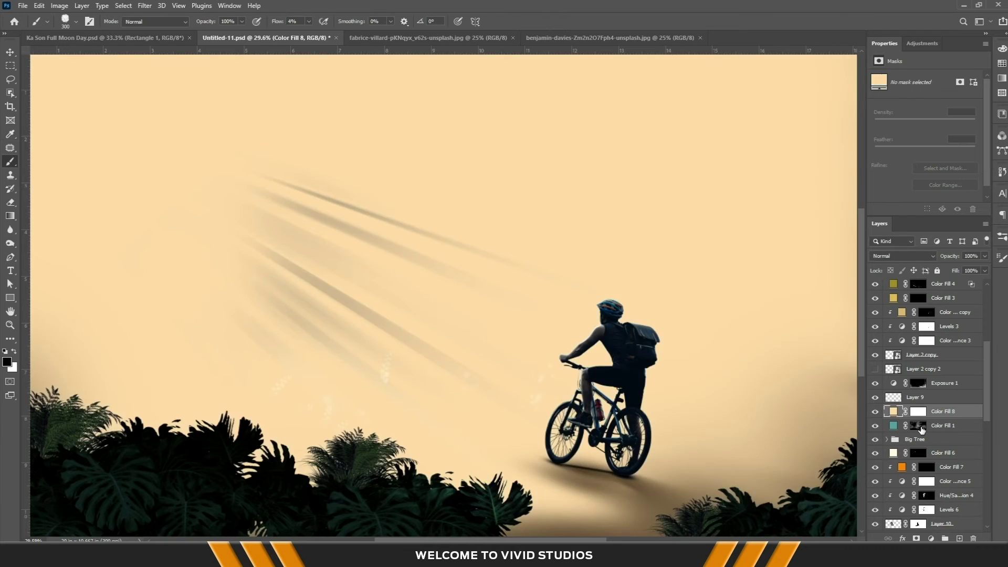
key("ctrl+i")
mouse_move(336, 378)
left_mouse_down()
mouse_move(390, 308)
mouse_move(407, 428)
left_mouse_up()
- Paint a warm low-flow highlight beside the cyclist on the Color Fill 8 mask
key("shift+0")
key("shift+1")
key("x")
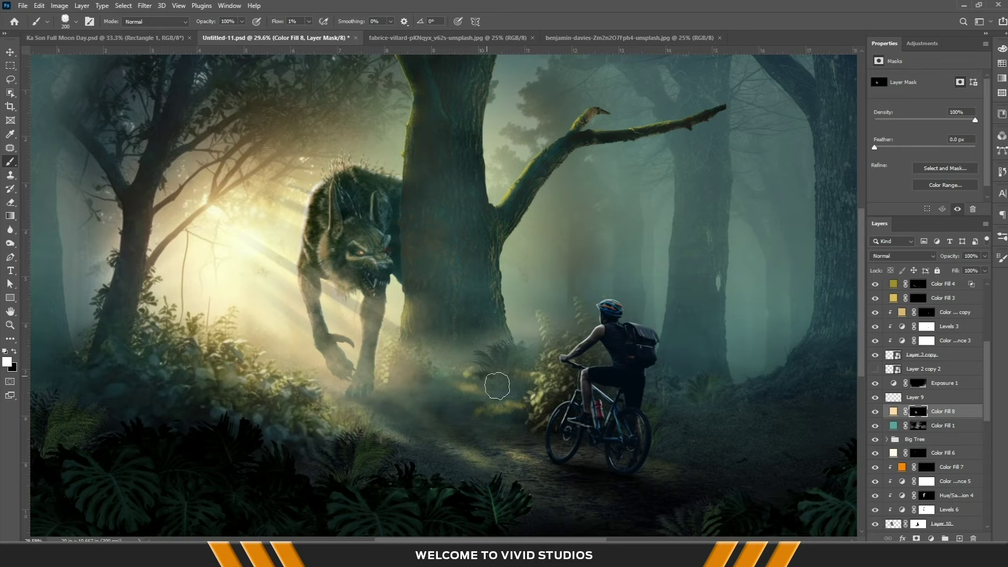
key("alt+bracketleft")
key("alt+bracketright")
key("x")
key("bracketright")
key("bracketright")
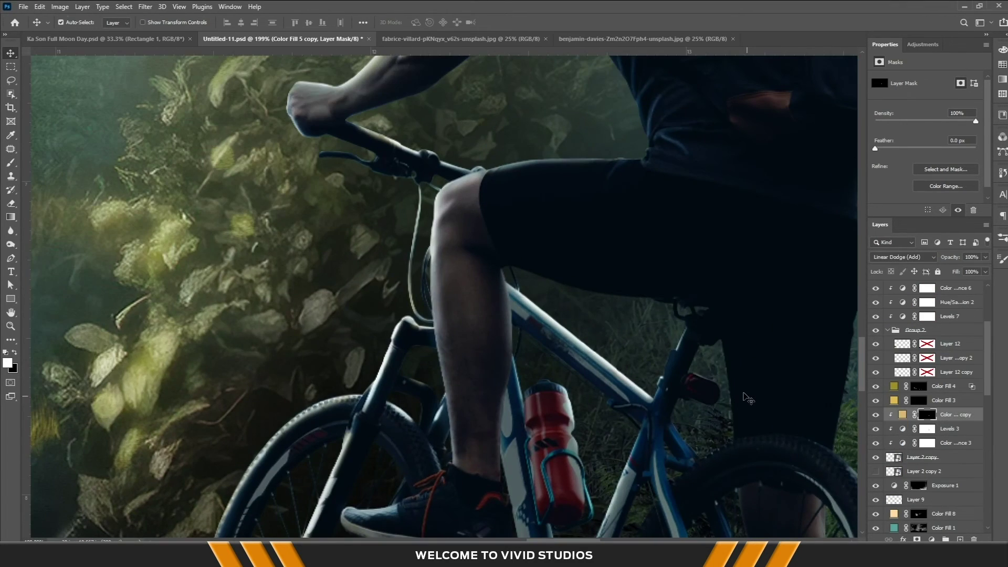
key("b")
left_click_drag(724, 340, 725, 364)
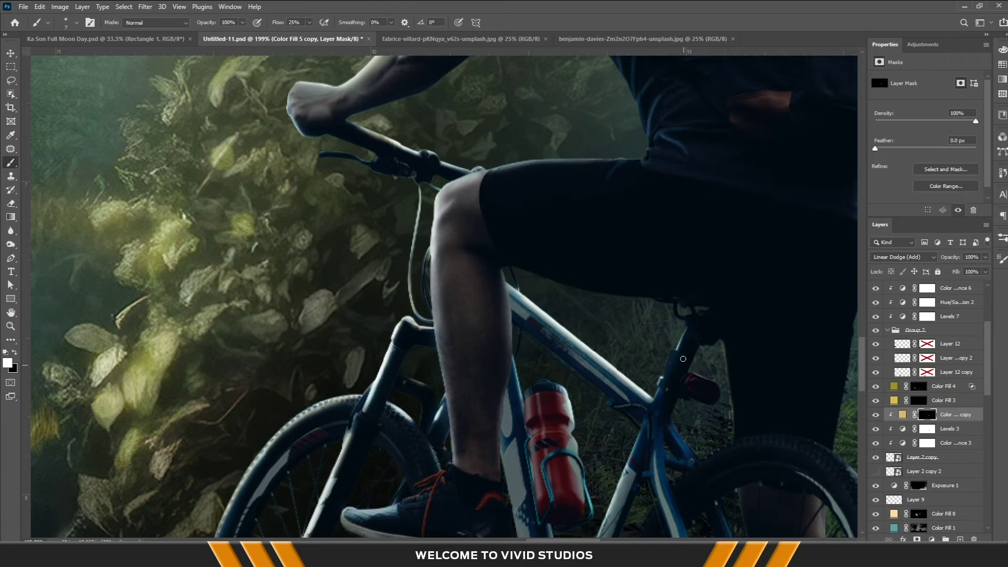
- Hide the red tint by filling the Color Balance 3 mask with black
key("alt+bracketleft")
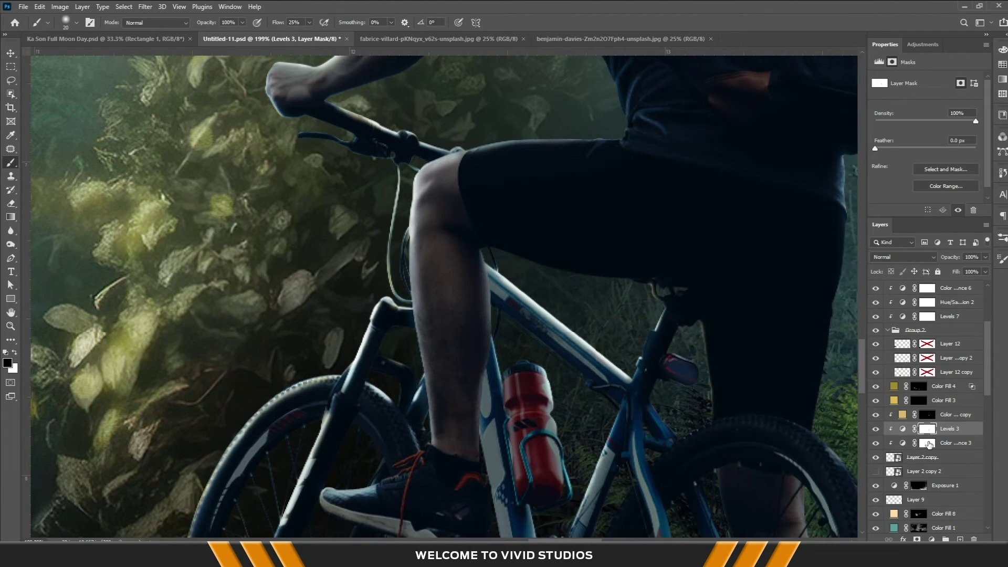
left_click(928, 444)
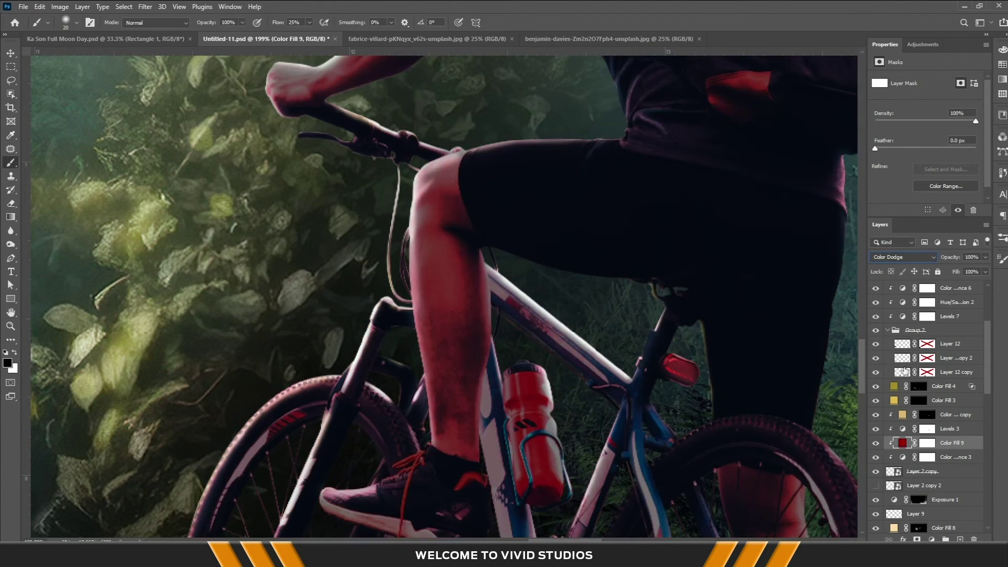
key("ctrl+i")
key("x")
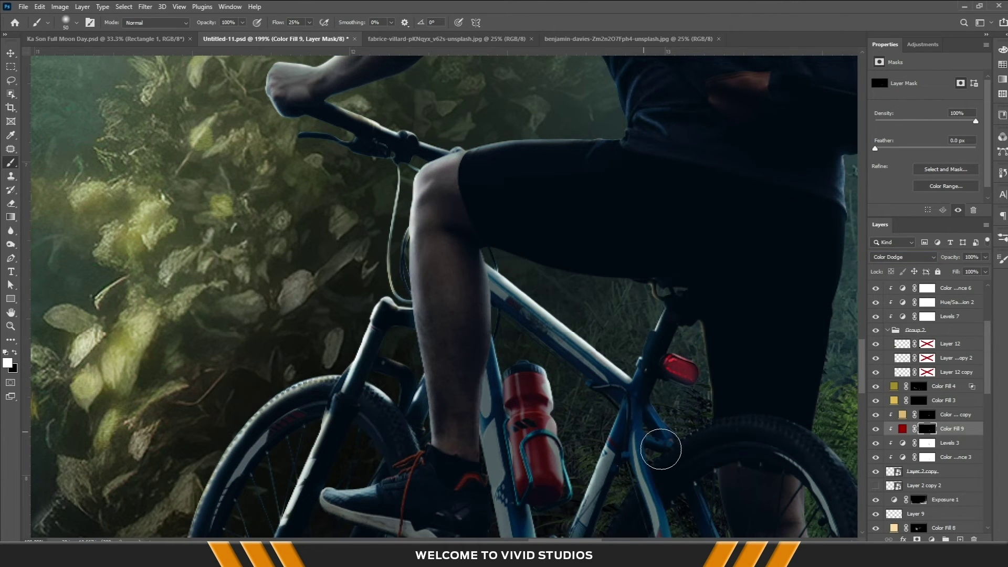
scroll(660, 449, "down", 5)
scroll(660, 449, "down", 3)
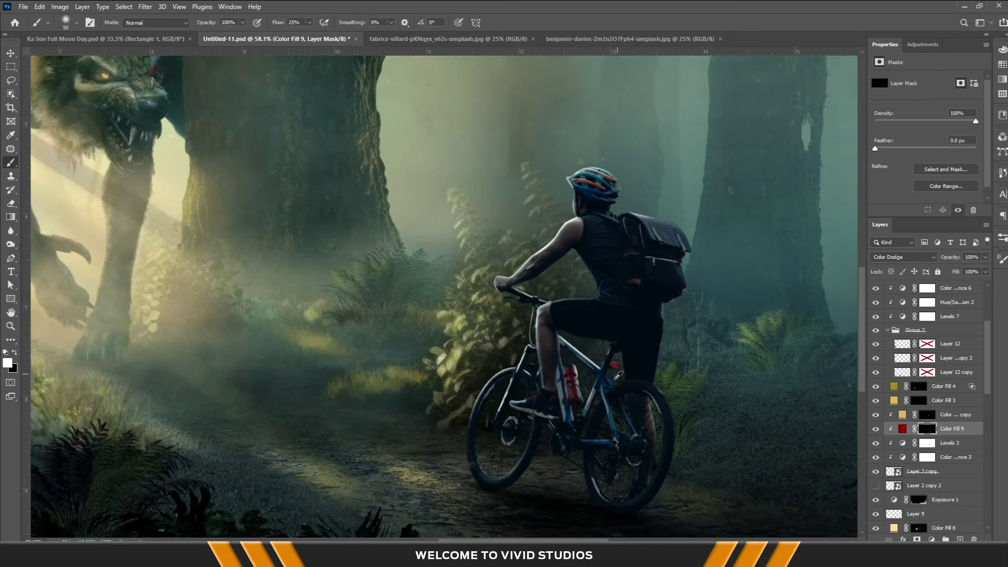
scroll(618, 376, "up", 3)
scroll(560, 370, "left", 3)
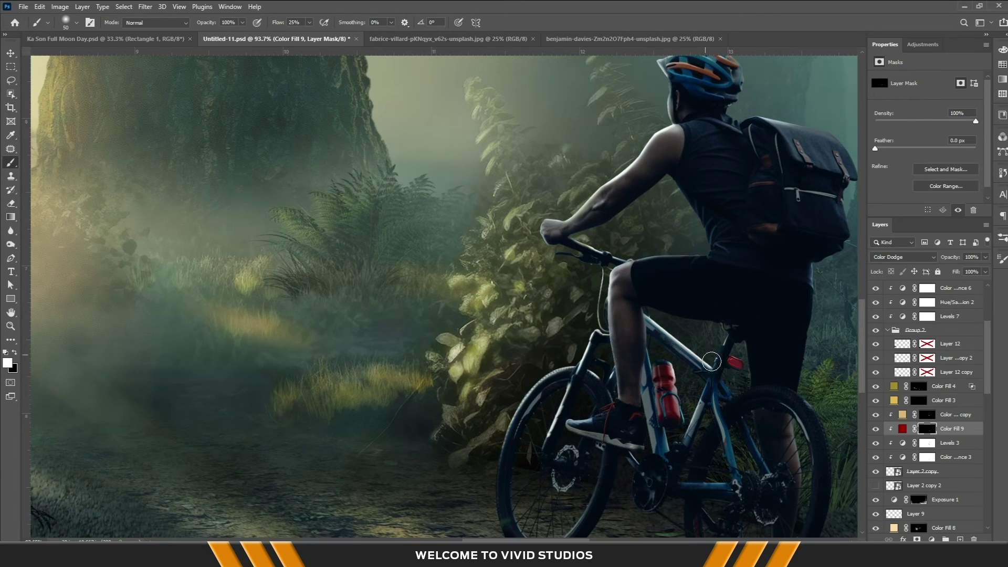
- Target the Color Fill 5 copy mask and move on to the overhanging-branches photo
key("alt+]")
scroll(622, 352, "up", 3)
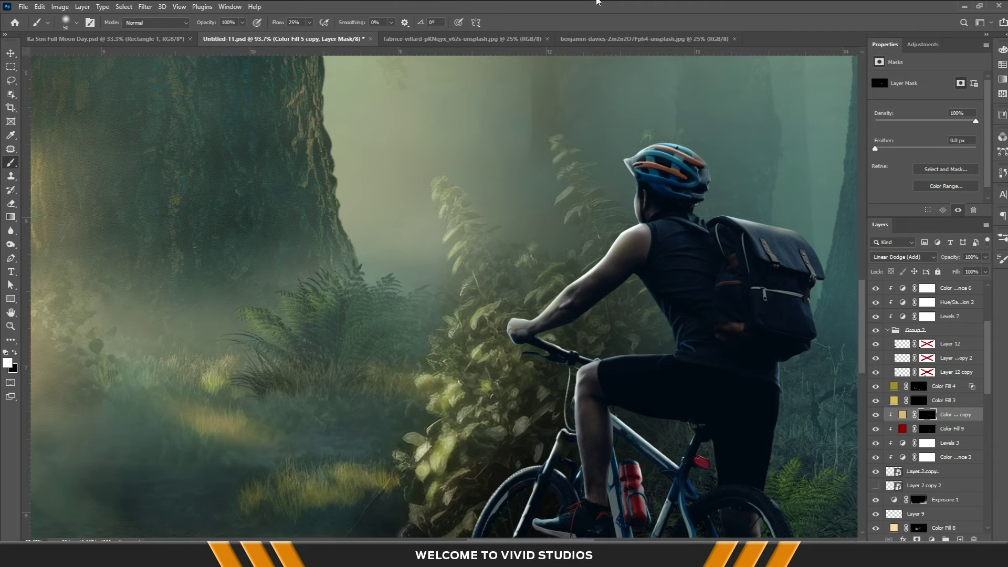
scroll(623, 485, "down", 3)
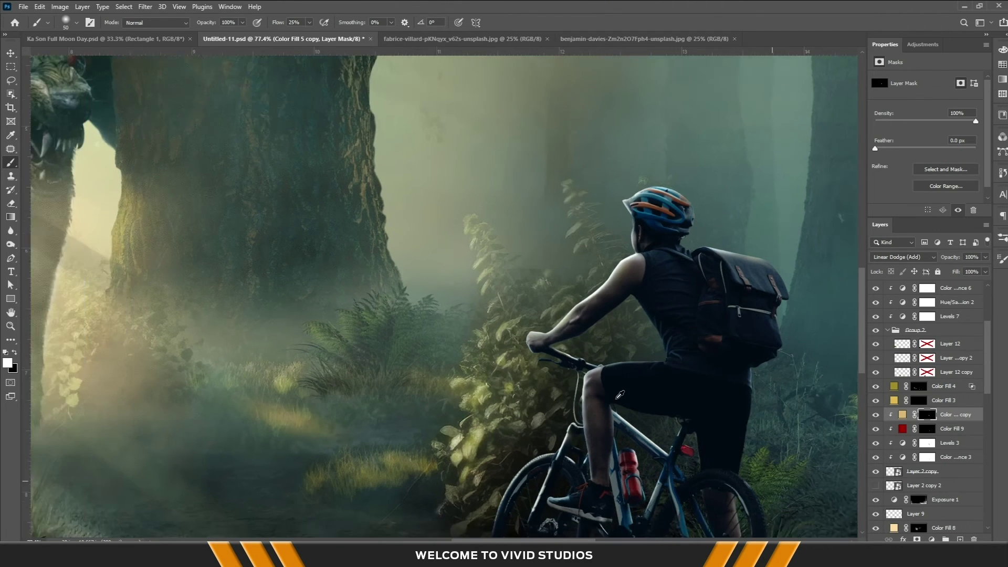
scroll(624, 392, "down", 2)
scroll(624, 392, "down", 2)
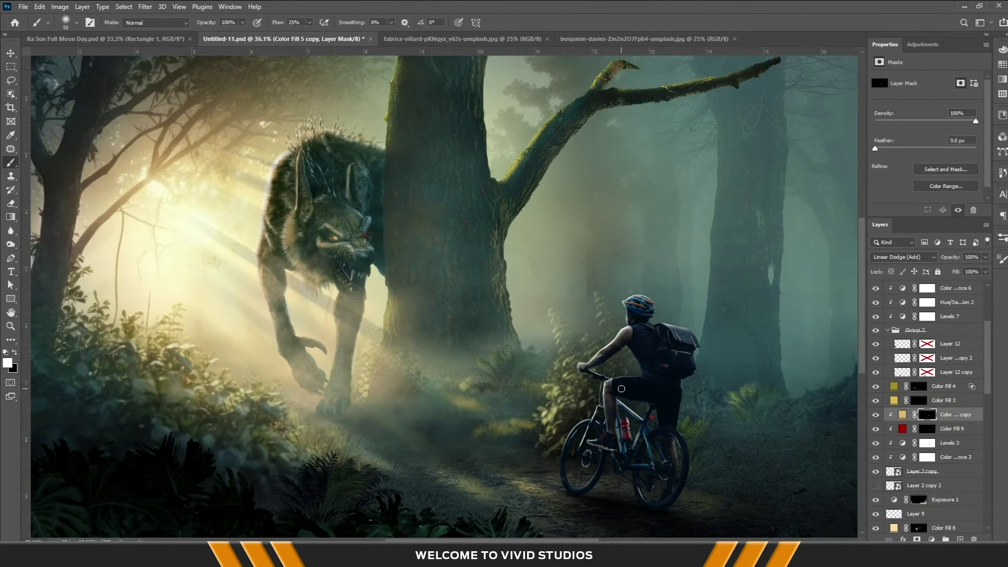
scroll(623, 391, "down", 1)
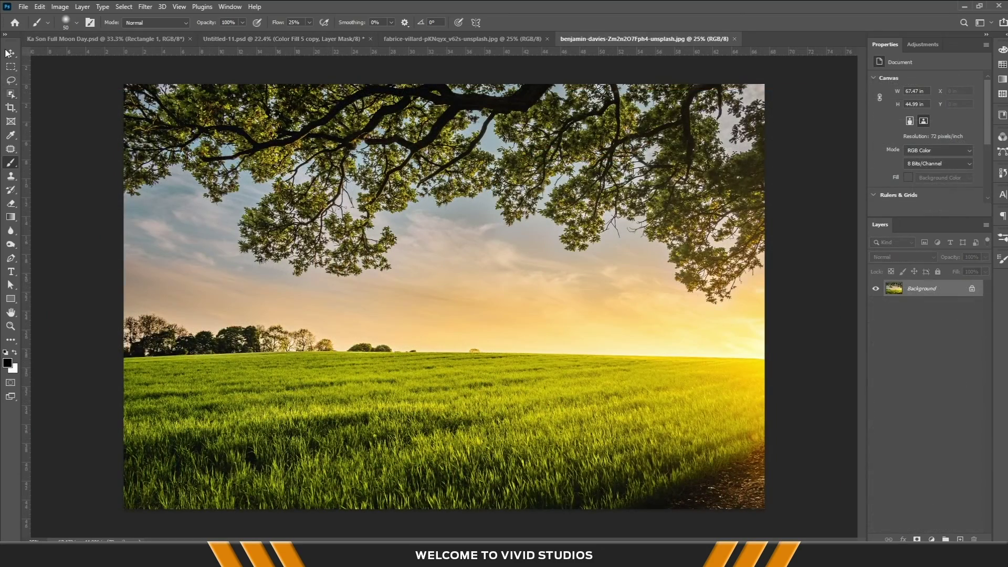
- Object-select the branches, exclude the top-right sky in Select and Mask, and place them upper right
left_click(10, 94)
left_click_drag(103, 74, 811, 309)
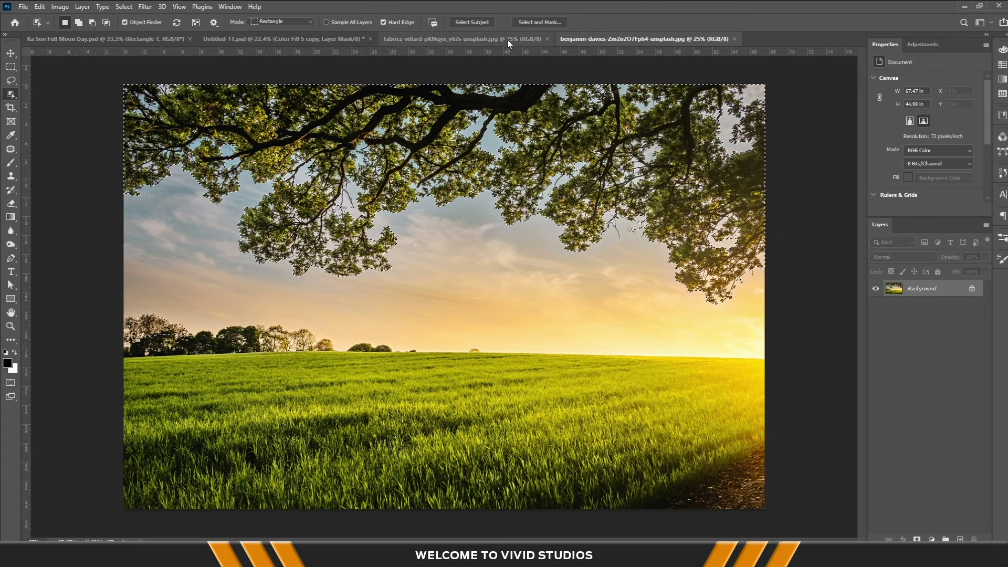
left_click(540, 22)
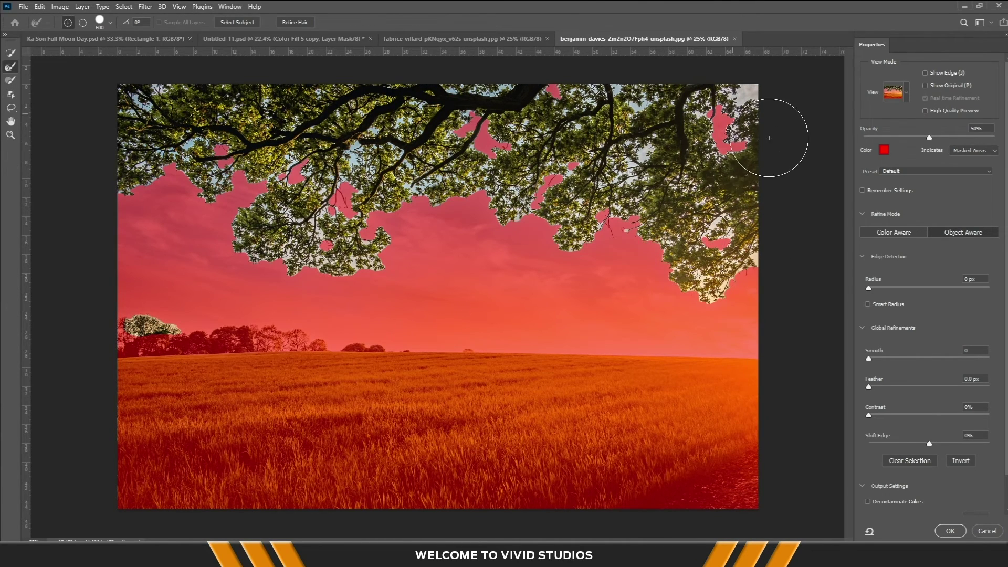
left_click_drag(778, 131, 775, 135)
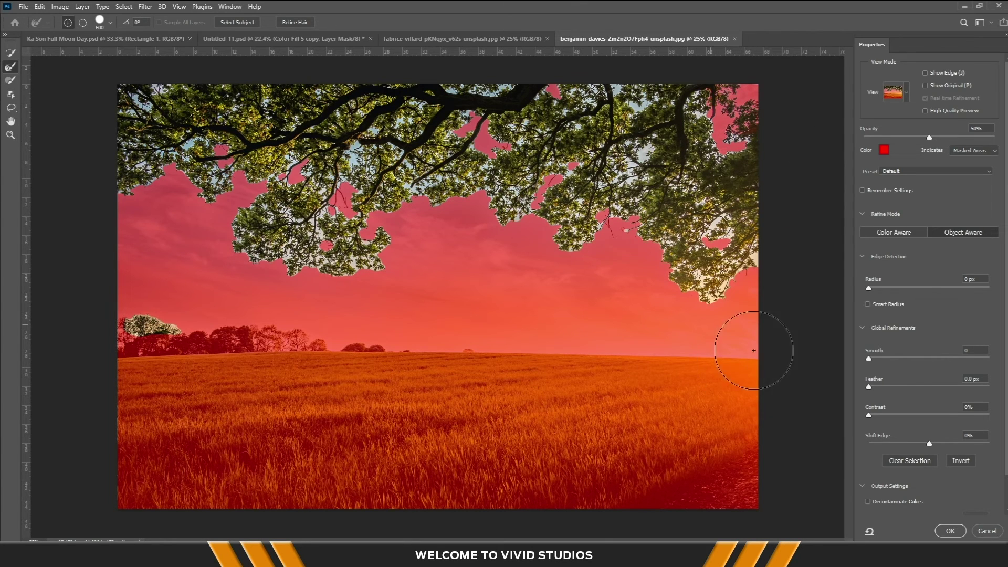
left_click(792, 293)
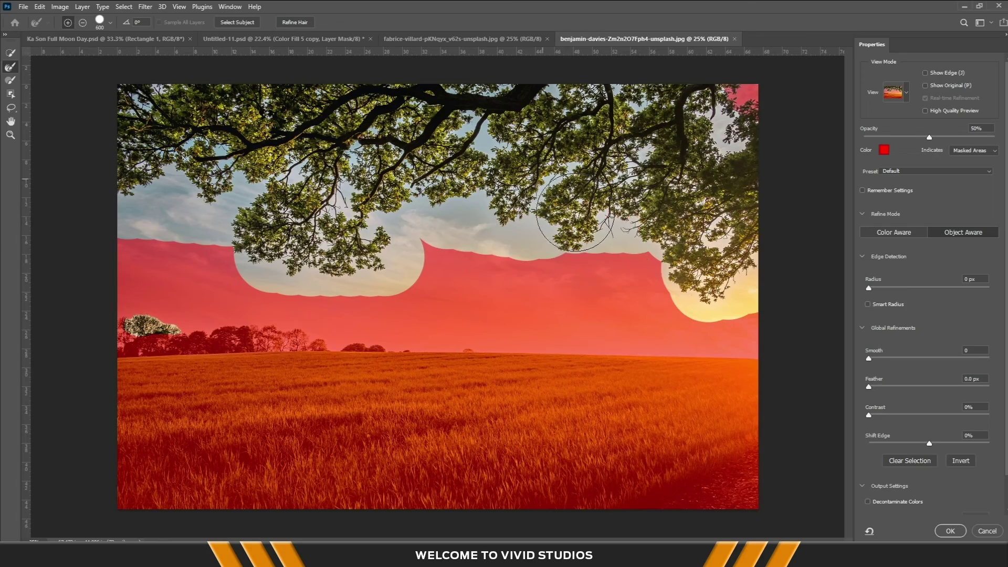
scroll(931, 513, "down", 2)
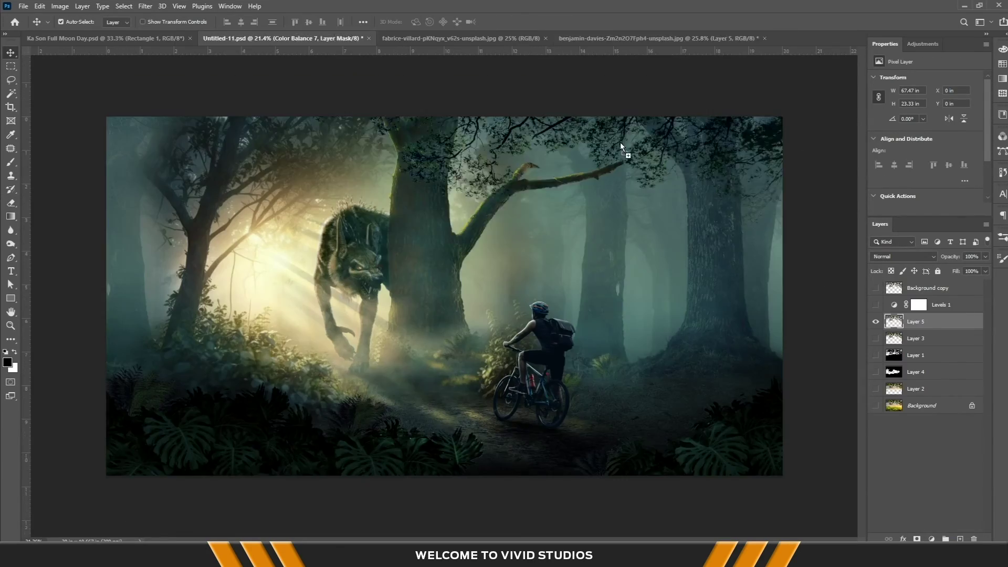
mouse_move(620, 145)
left_mouse_down()
mouse_move(524, 194)
mouse_move(620, 184)
left_mouse_up()
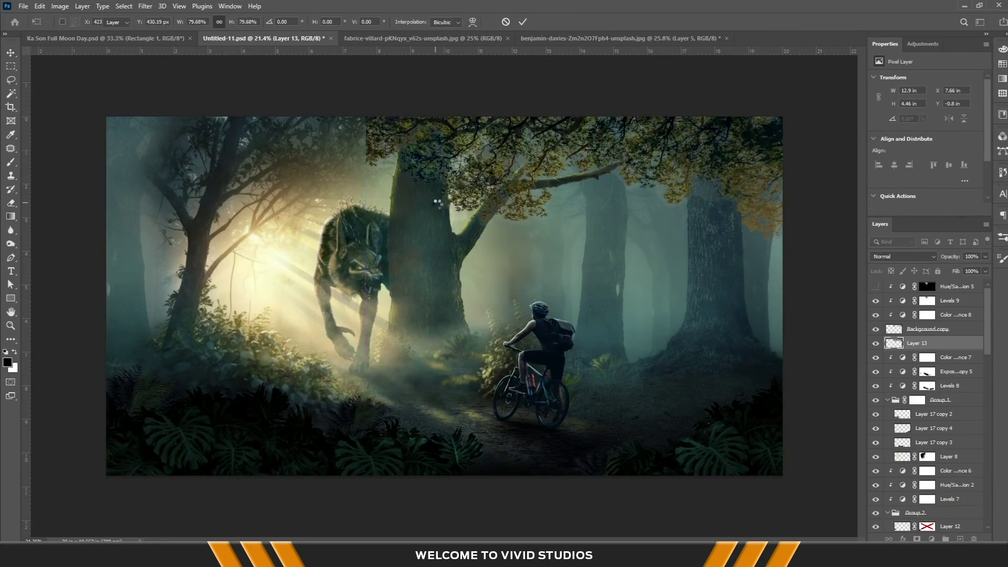
- Bend the branches' left edge, clear orange from treetops, and brush the pale fill over bottom foliage
left_click_drag(366, 168, 364, 151)
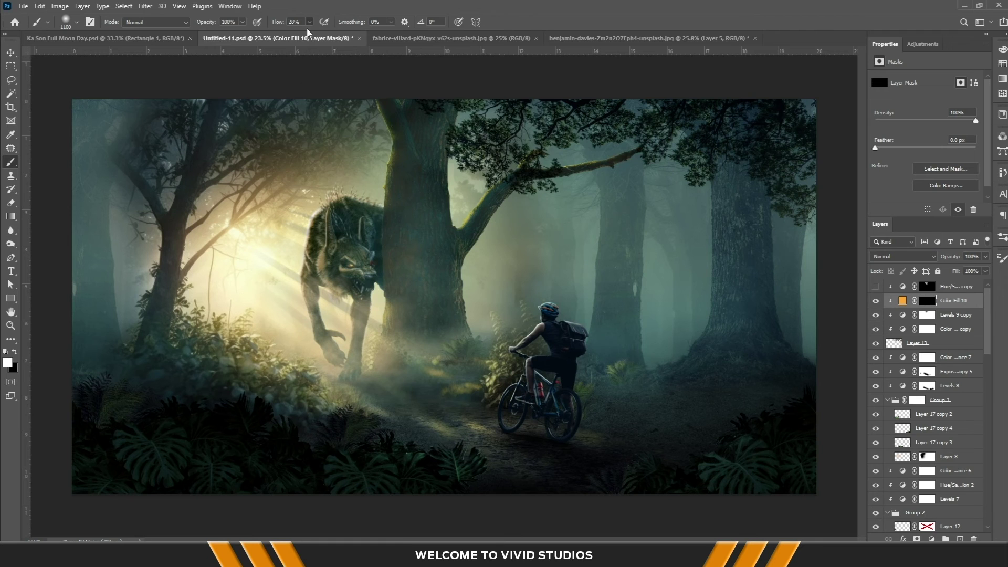
left_click_drag(472, 142, 509, 137)
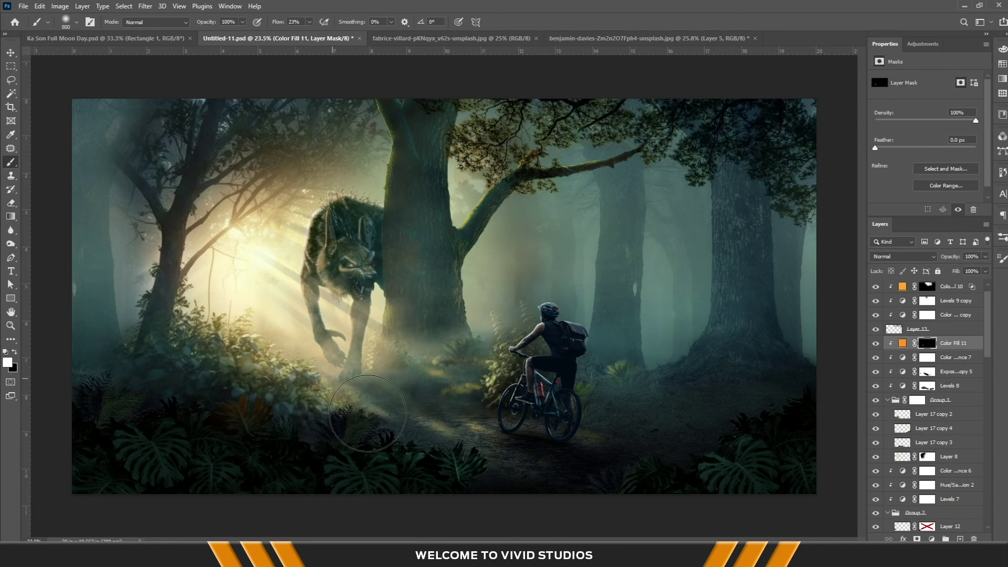
key("bracketleft")
key("bracketleft")
key("bracketleft")
left_click_drag(236, 412, 336, 410)
left_click_drag(729, 441, 619, 457)
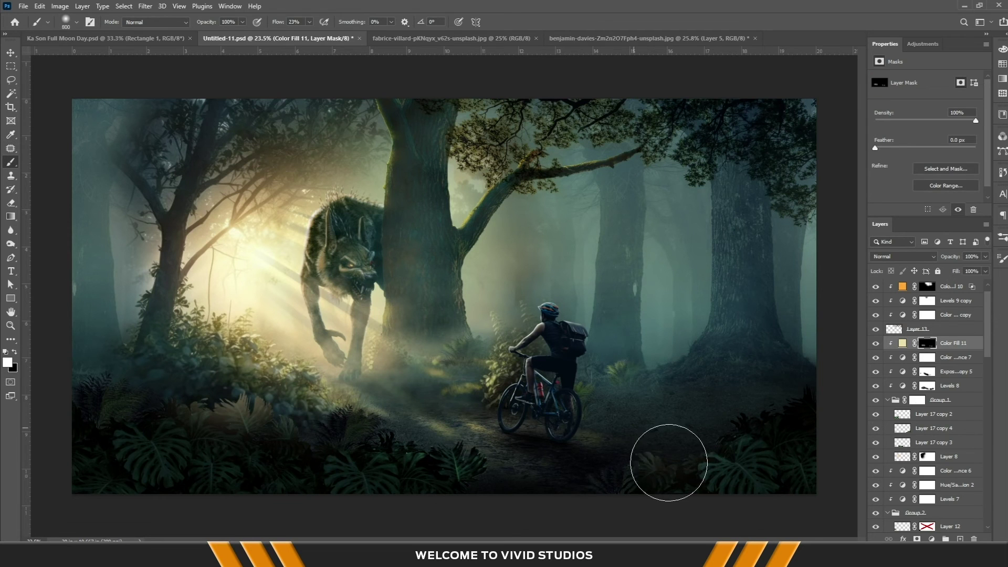
scroll(139, 432, "up", 2)
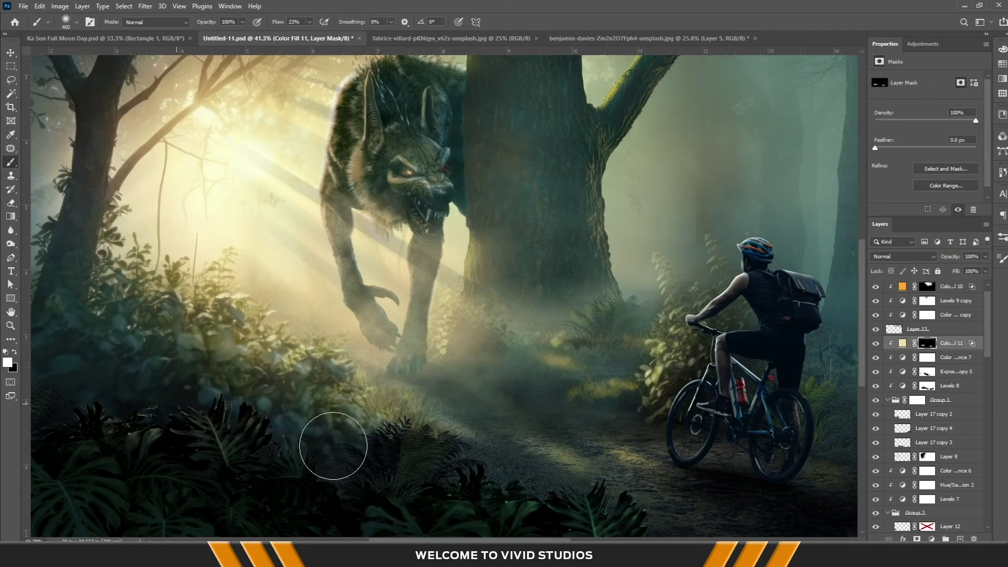
scroll(612, 452, "down", 3)
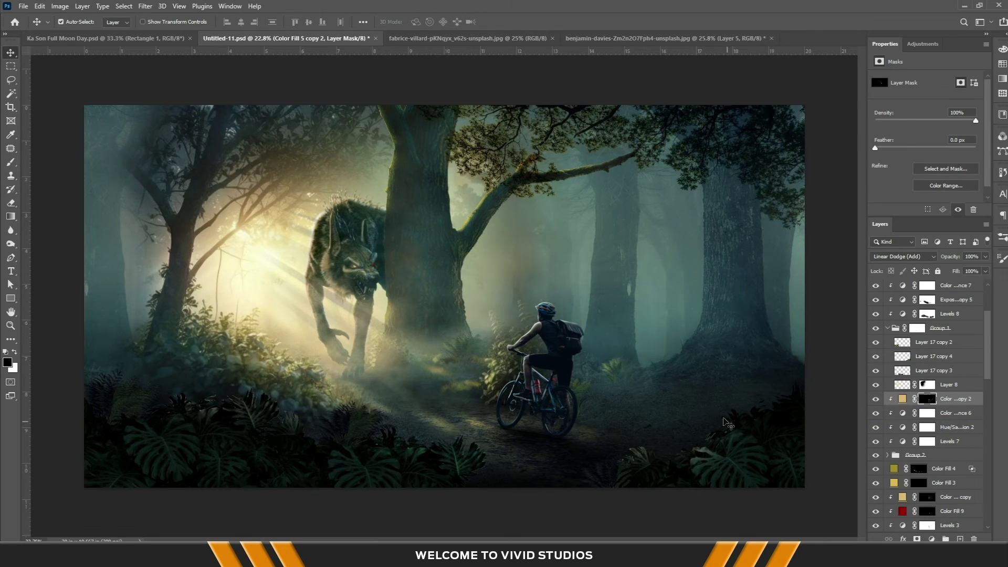
scroll(347, 427, "up", 2)
key("x")
key("h")
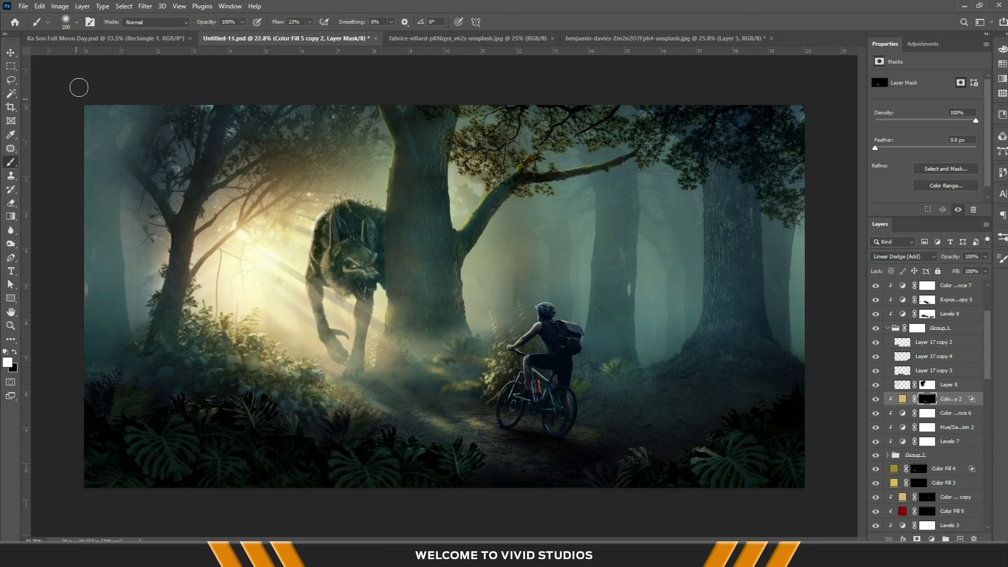
left_click(903, 314)
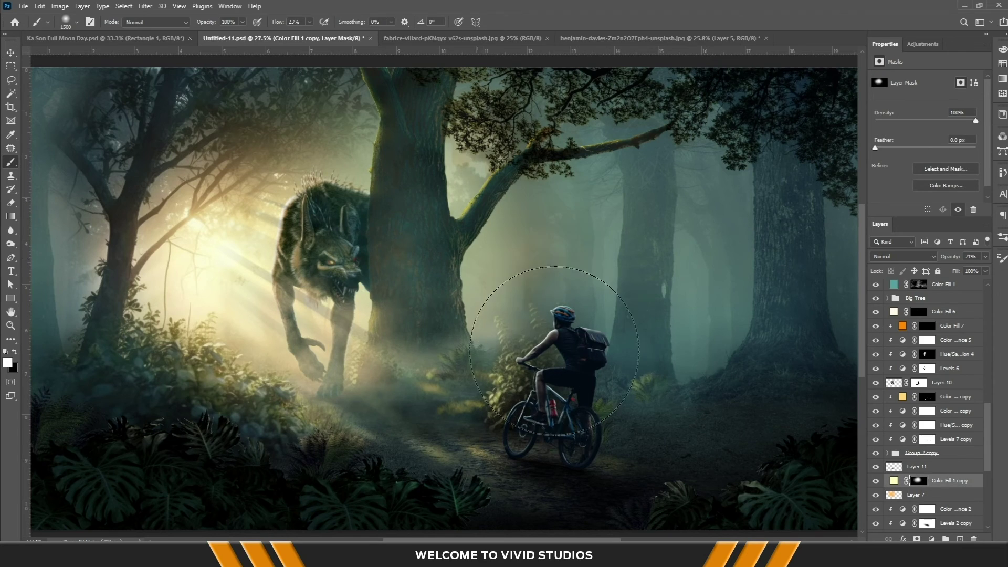
scroll(530, 226, "down", 1, "alt")
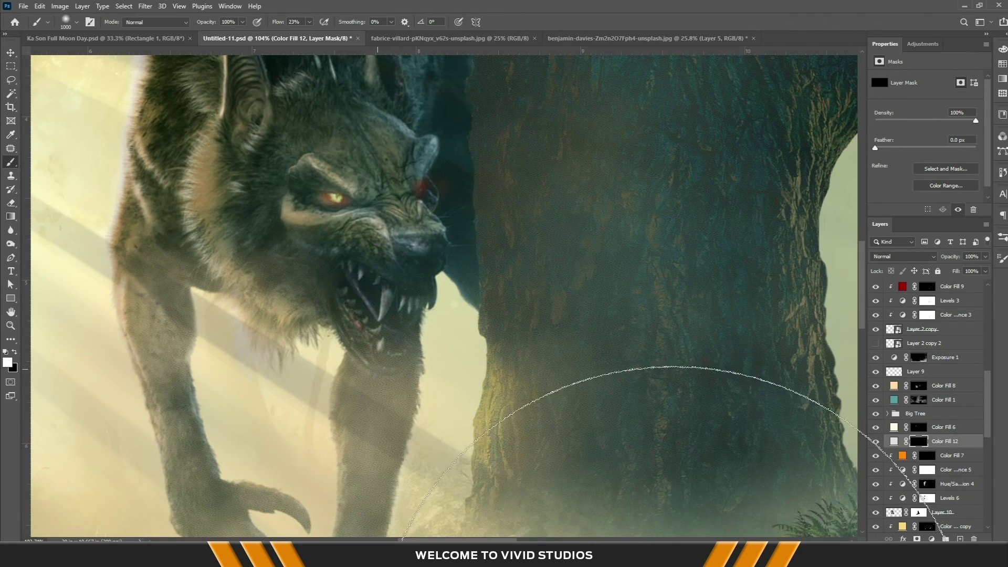
- Paint a fine white drool strand hanging down from a fang
key("bracketleft")
key("bracketleft")
key("bracketleft")
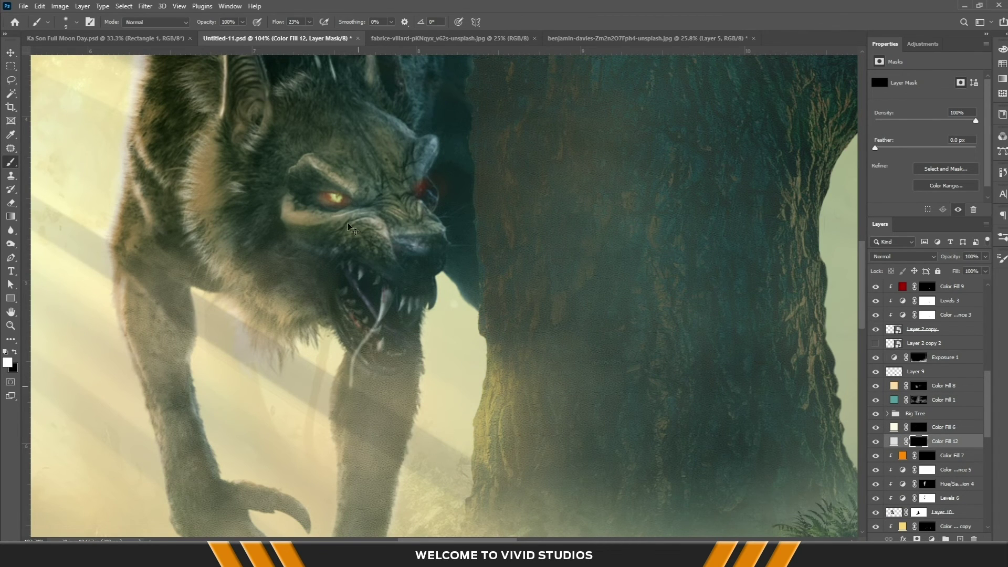
left_click_drag(383, 311, 354, 361)
scroll(354, 360, "up", 1)
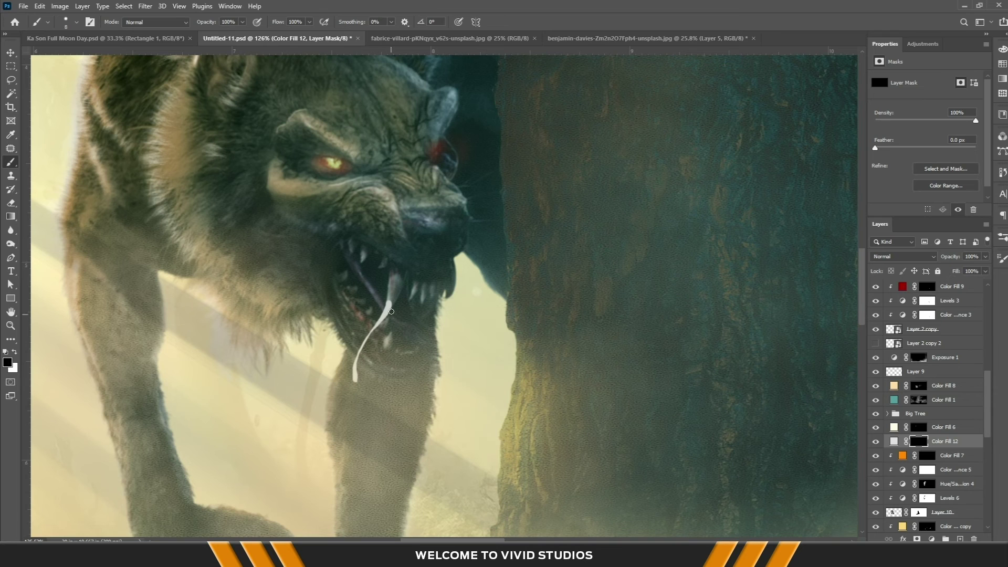
scroll(360, 349, "up", 2)
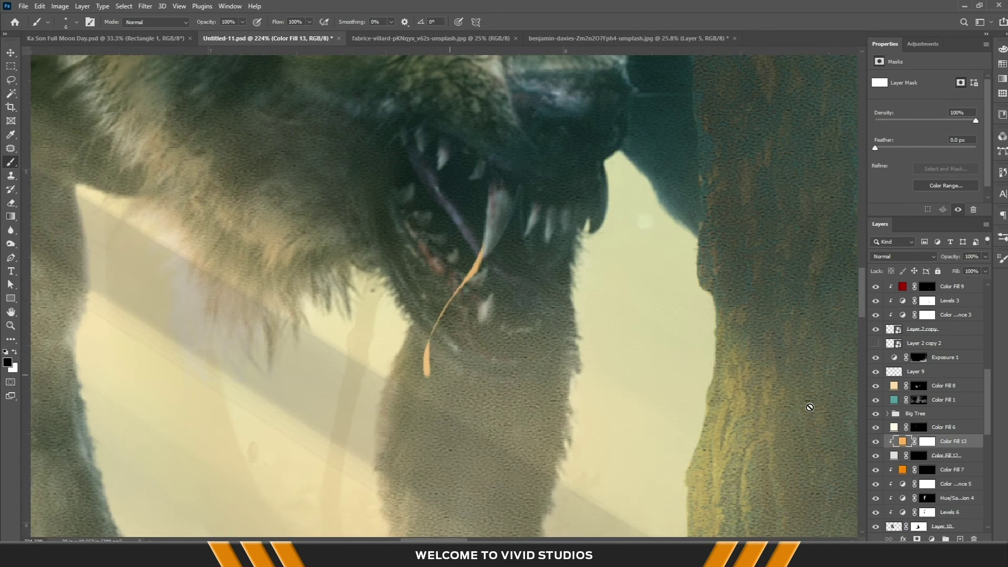
- Invert the Color Fill 13 mask and target the Color Fill 12 drool mask with white
key("ctrl+i")
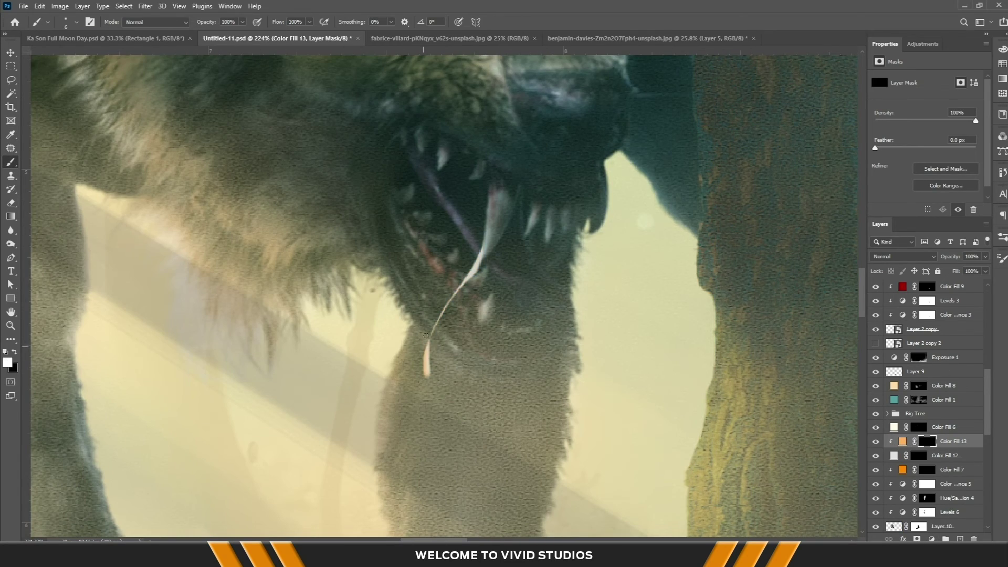
left_click(661, 371, "ctrl")
key("ctrl+backslash")
key("x")
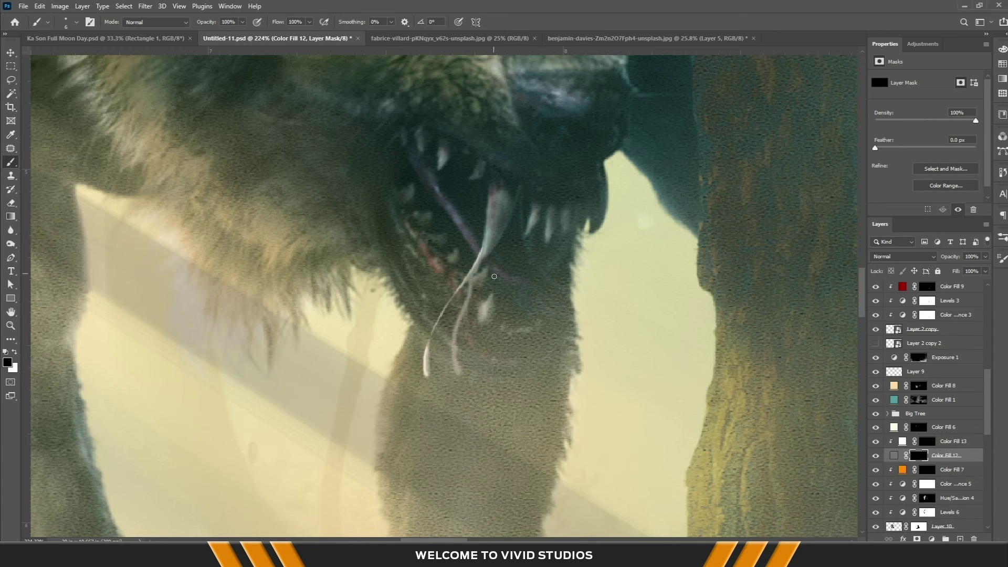
key("alt+bracketright")
- Zoom in on the wolf's face and reselect the Color Fill 12 drool mask with white
key("ctrl+0")
scroll(609, 330, "up", 5)
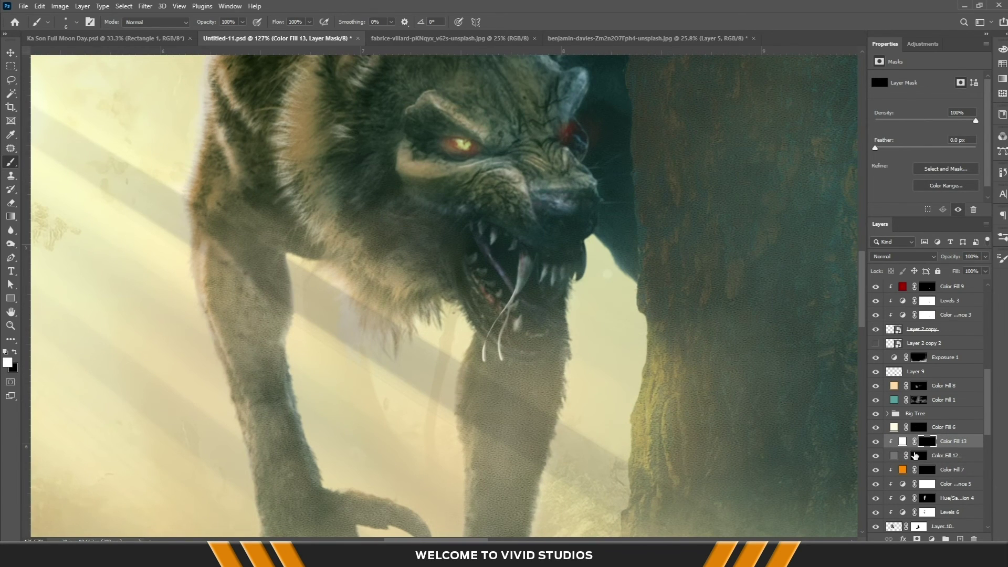
key("alt+bracketleft")
key("alt+bracketright")
key("alt+bracketleft")
scroll(539, 275, "up", 3)
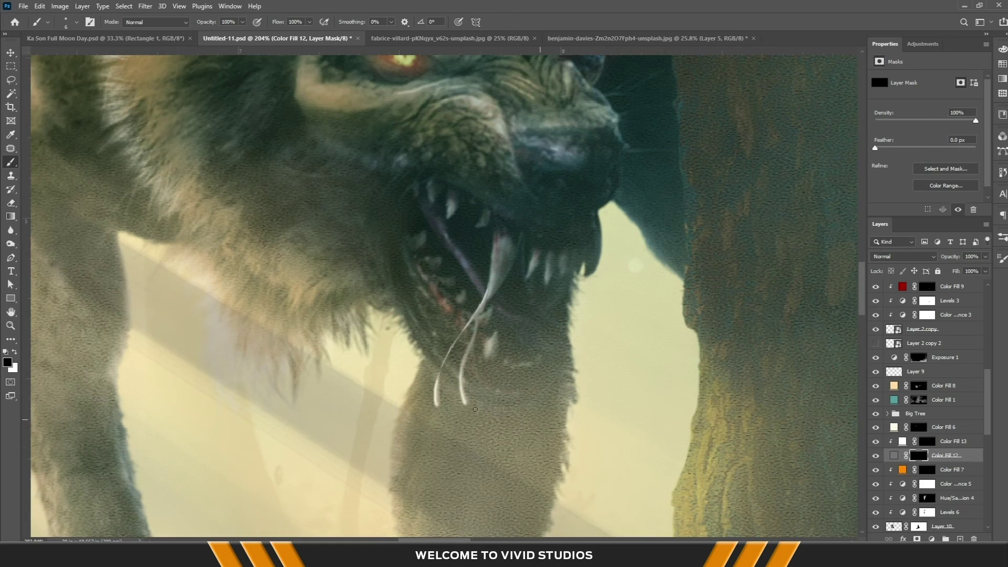
key("x")
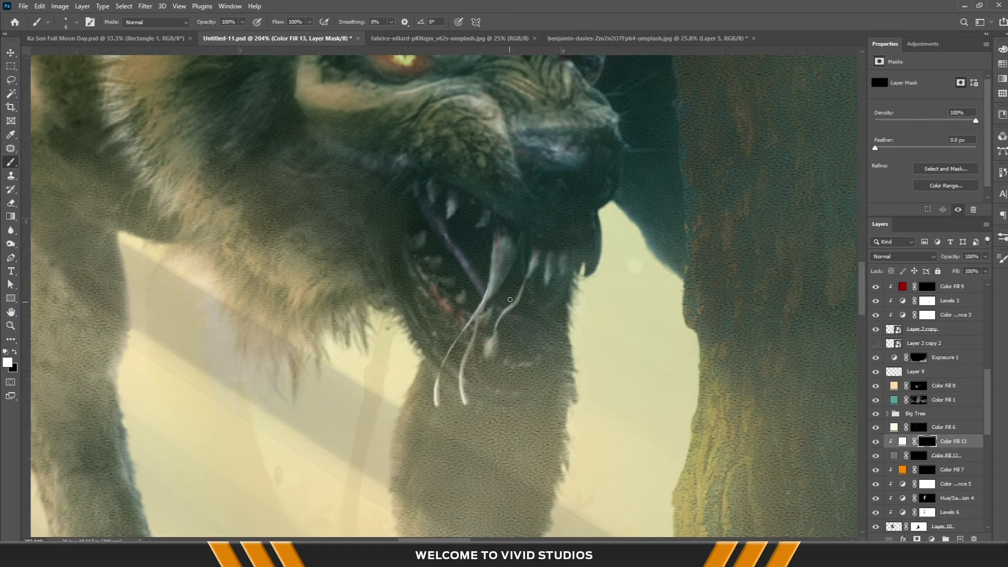
scroll(541, 313, "down", 1)
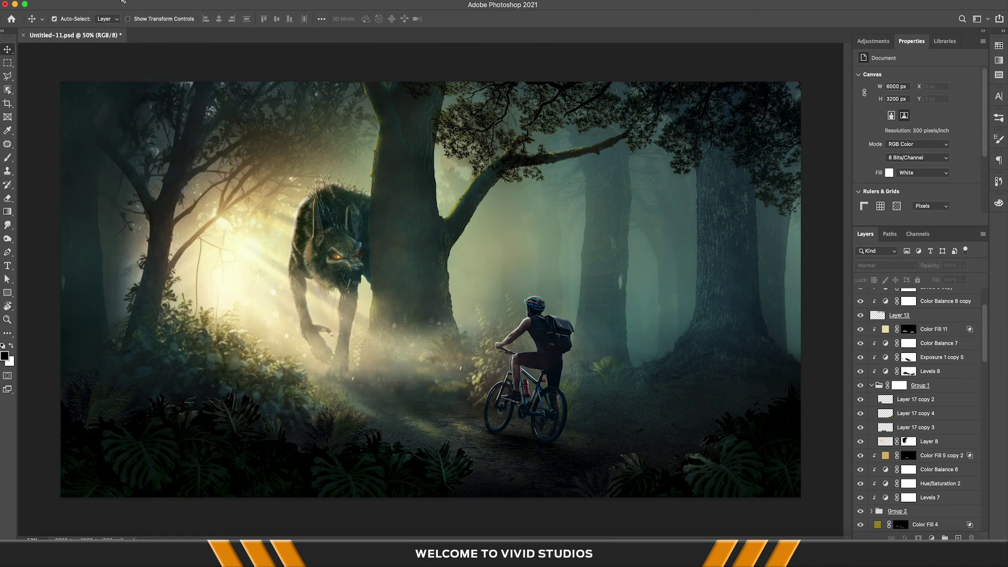
left_click(123, 0)
- Duplicate the composite and flatten the copy, discarding hidden layers
left_click(144, 131)
left_click(588, 260)
left_click(983, 234)
left_click(875, 480)
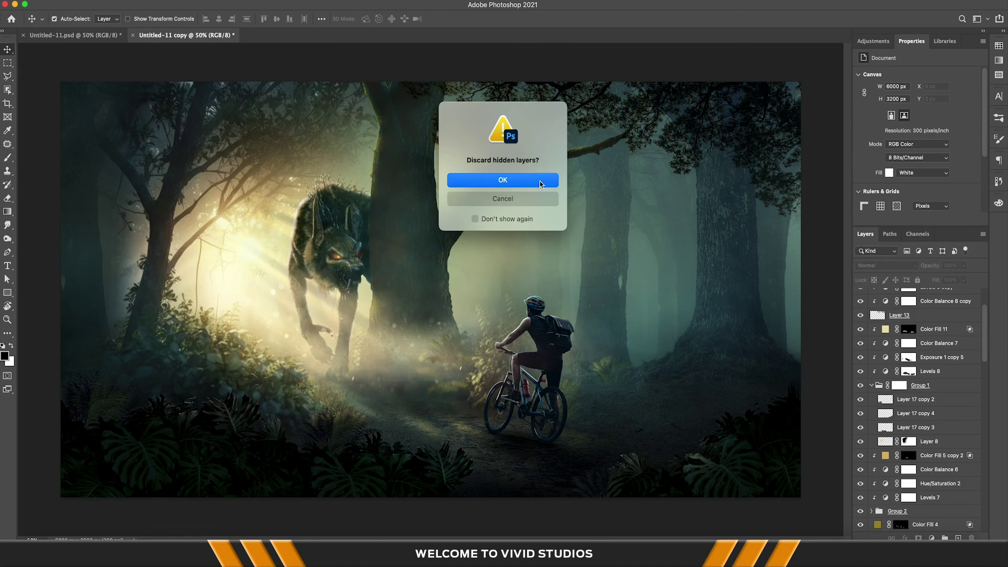
left_click(487, 178)
key("c")
- In the Camera Raw Filter, brighten slightly, cool the temperature and add contrast
left_click(218, 0)
key("Escape")
key("v")
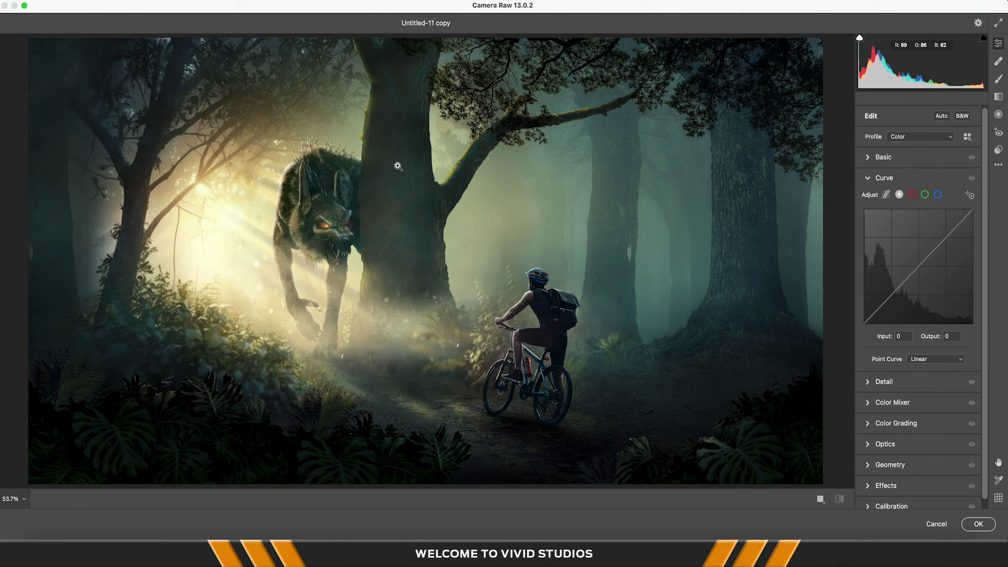
left_click(867, 157)
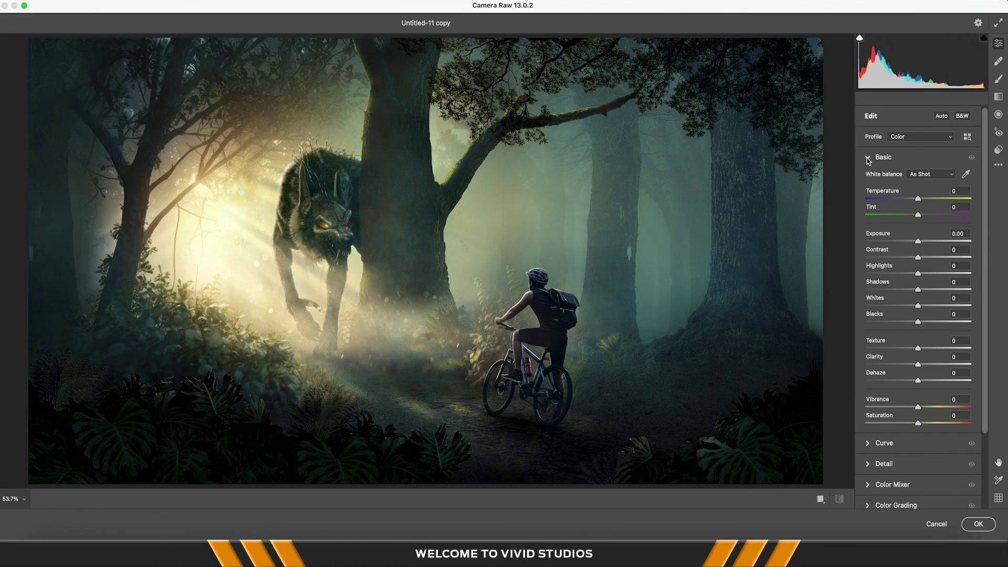
left_click_drag(917, 241, 920, 242)
left_click_drag(915, 198, 914, 198)
mouse_move(920, 241)
left_mouse_down()
mouse_move(926, 274)
mouse_move(916, 273)
left_mouse_up()
- Color-grade midtones teal, shadows toward blue, and lift highlight brightness slightly
scroll(920, 353, "down", 2)
left_click(896, 457)
left_click_drag(919, 312, 911, 315)
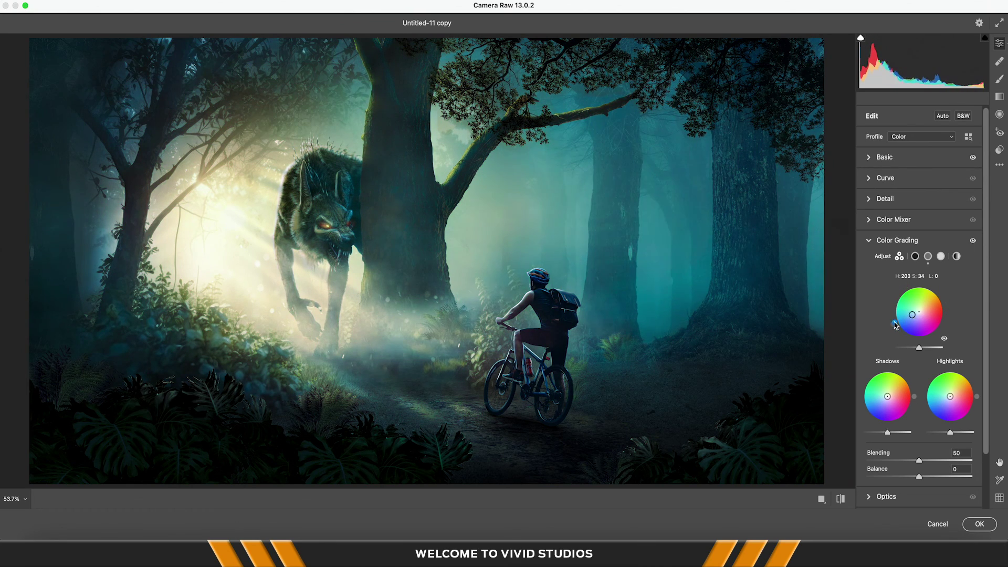
left_click_drag(889, 392, 885, 398)
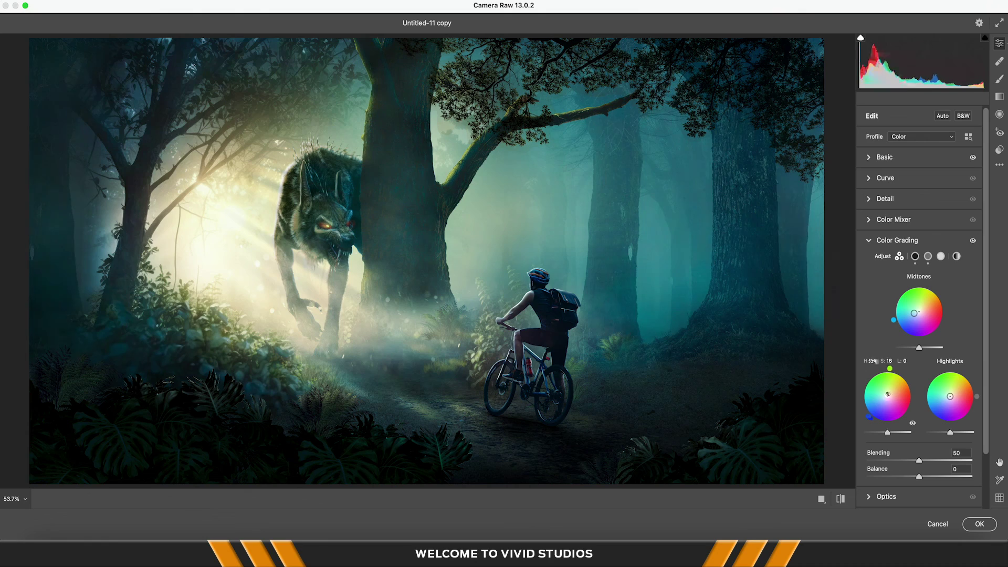
left_click_drag(945, 437, 954, 432)
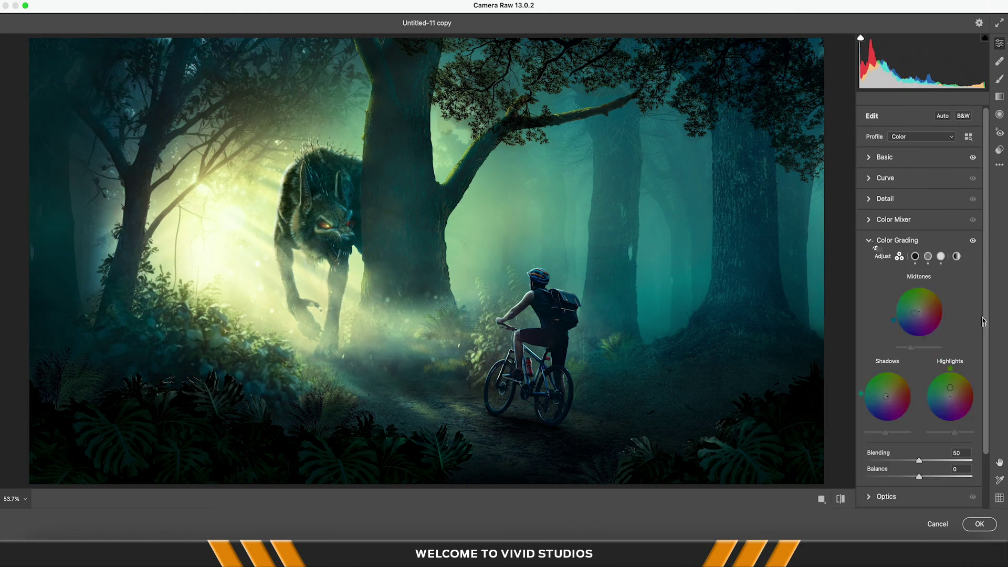
left_click(897, 239)
- Check colour noise reduction in Detail at full size, then return to Basic
left_click(885, 198)
left_click(789, 241)
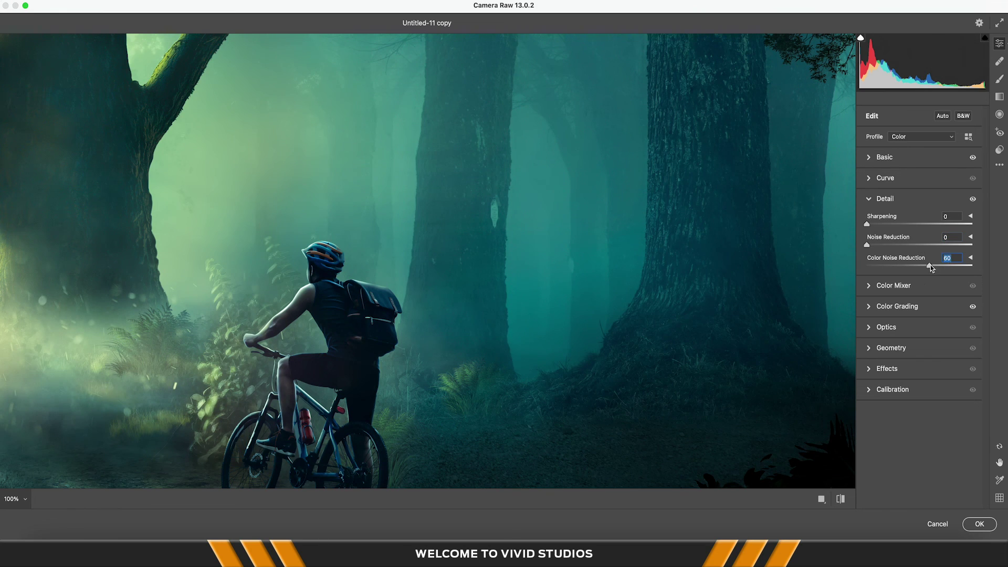
left_click(688, 265)
left_click(885, 157)
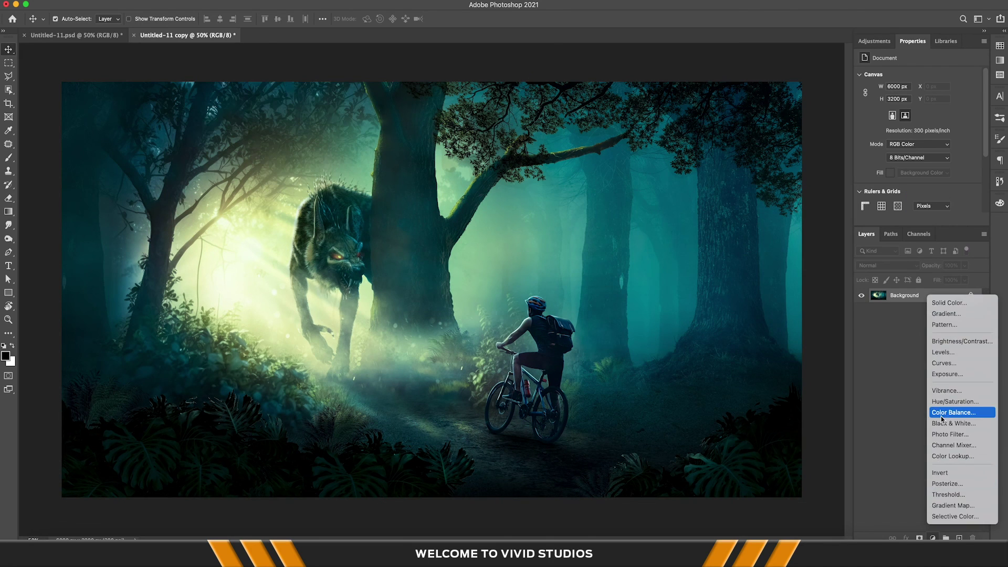
- Add a Curves adjustment on the RGB channel and place a point on the curve
left_click(944, 362)
left_click(913, 89)
left_click(898, 56)
left_click(945, 130)
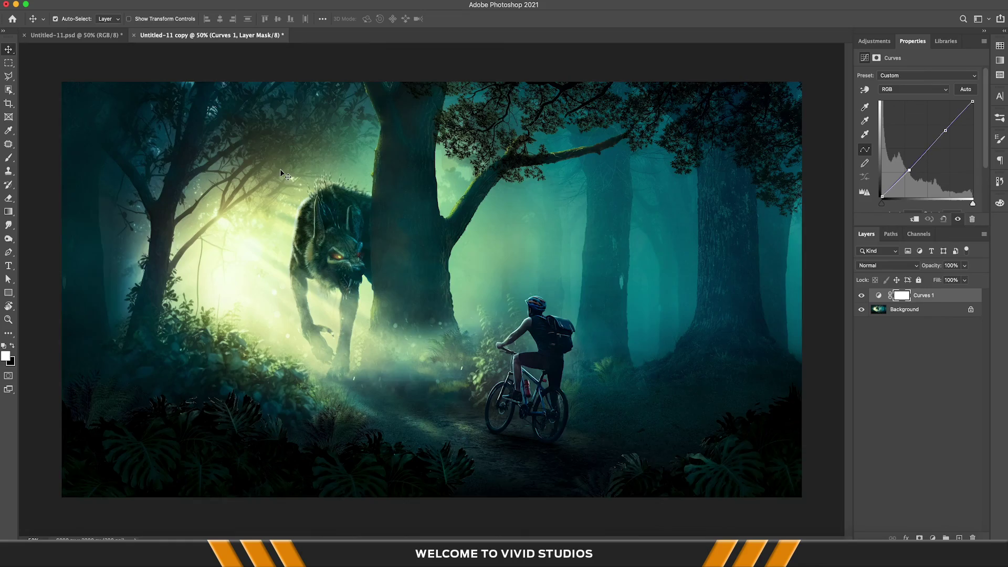